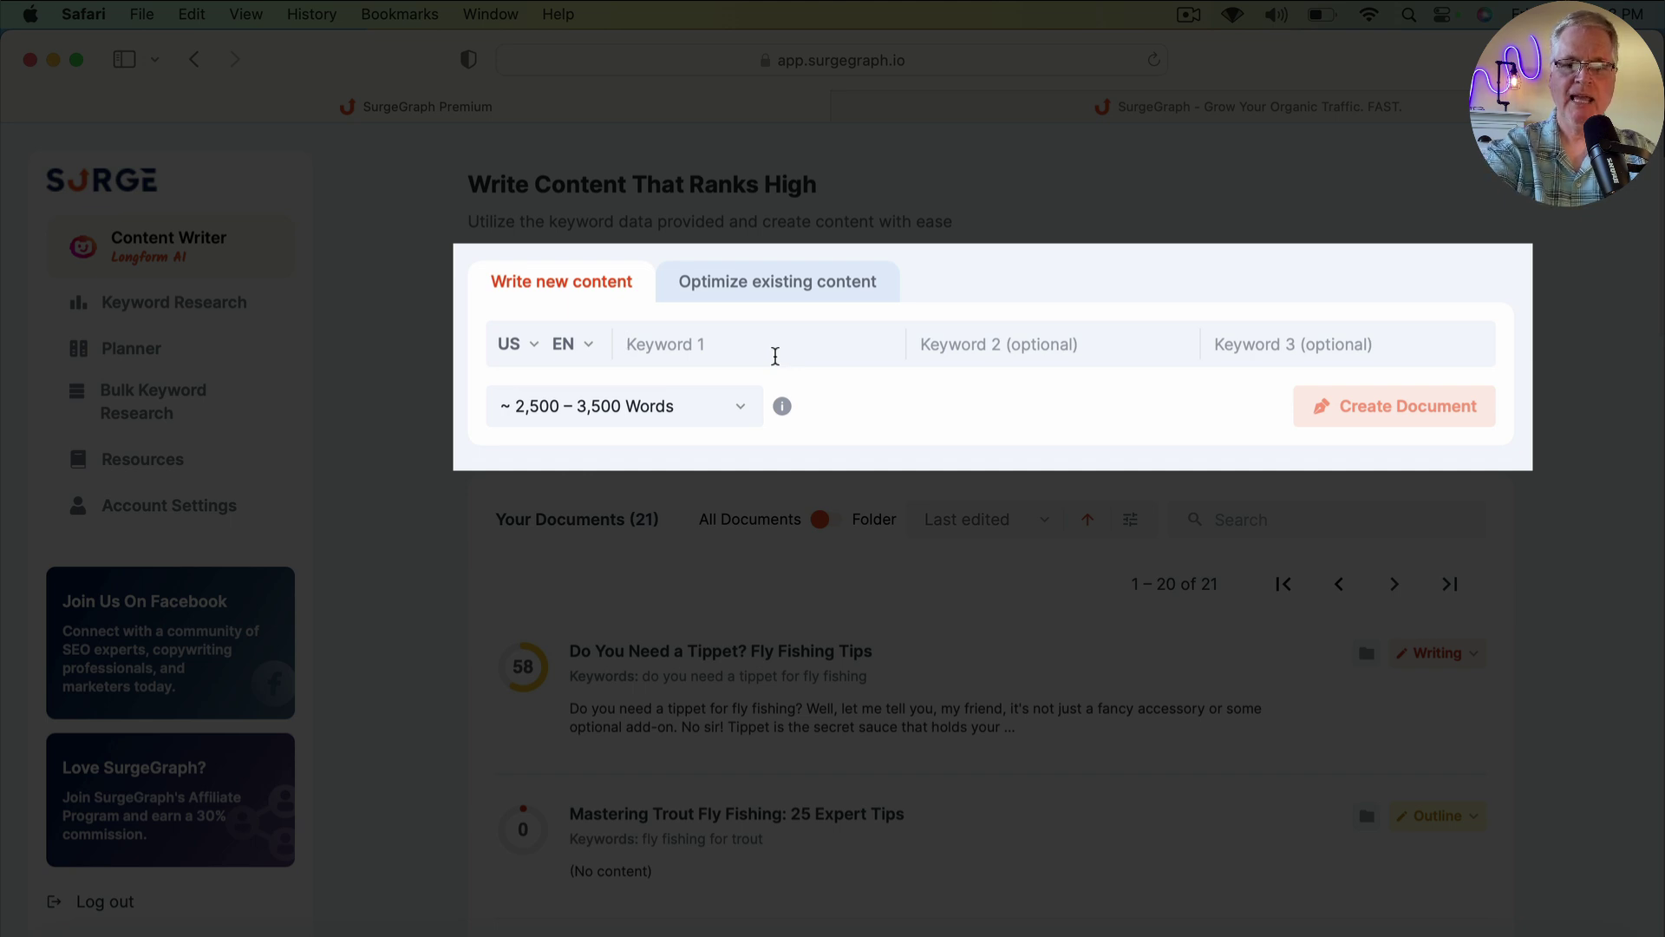
Enter 'how do you deal with not showering while camping' as Keyword 1 and create the document.
{"action": "type", "text": "with not showering while camping"}
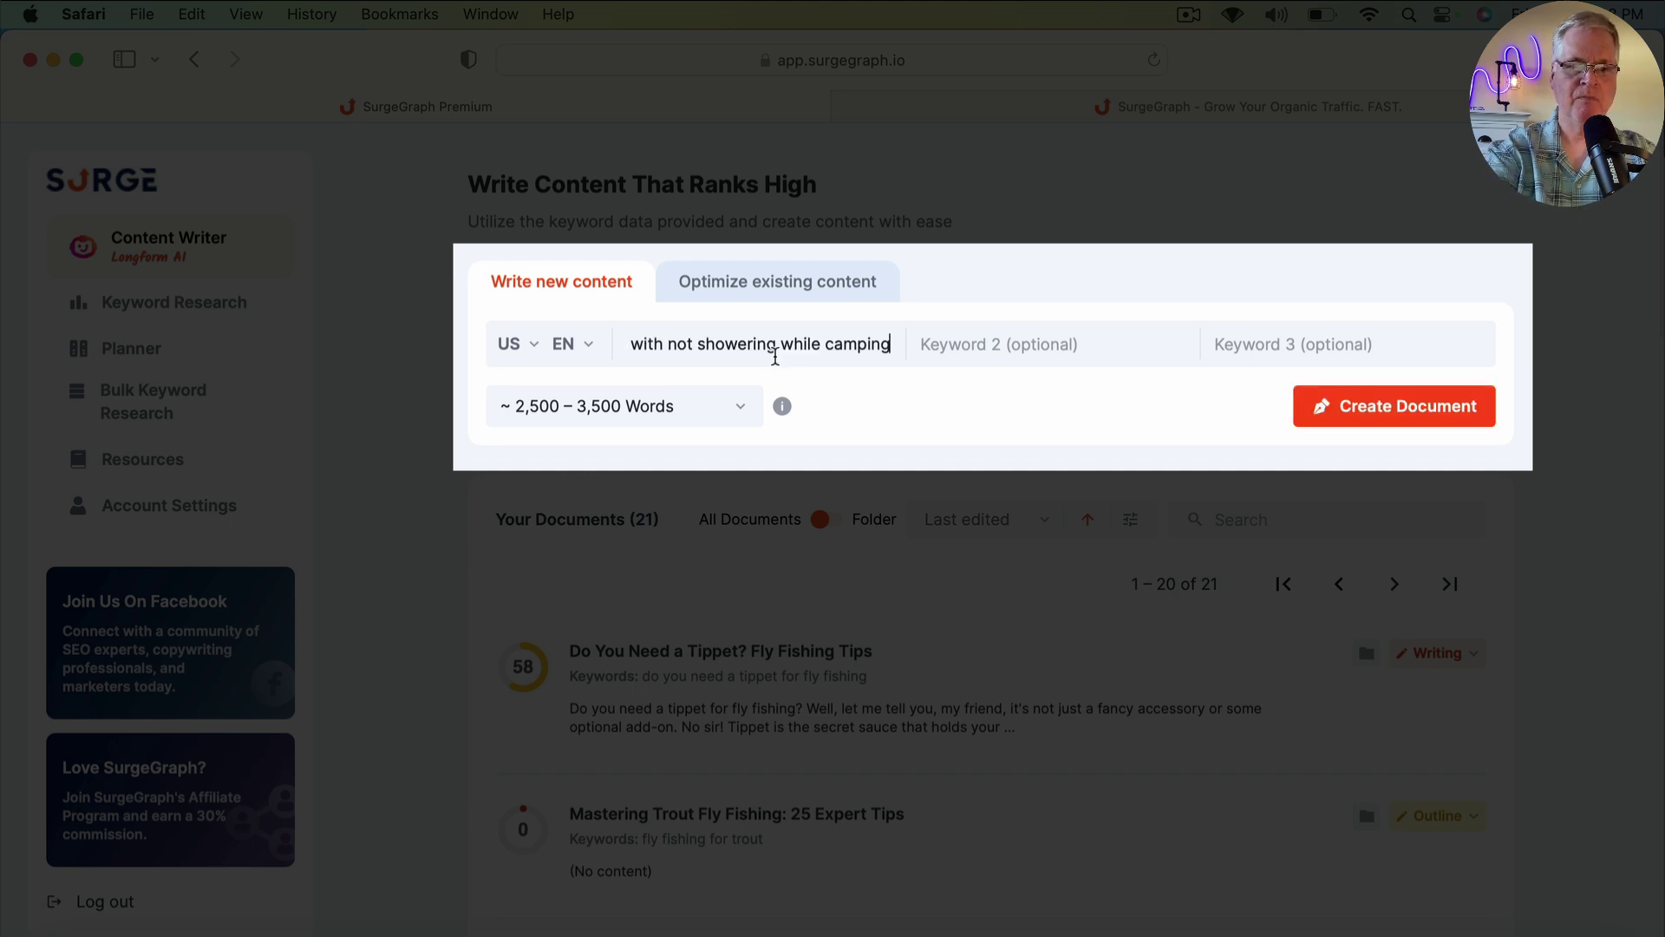
{"action": "key", "text": "Left"}
{"action": "key", "text": "Left"}
{"action": "key", "text": "Left"}
{"action": "key", "text": "Left"}
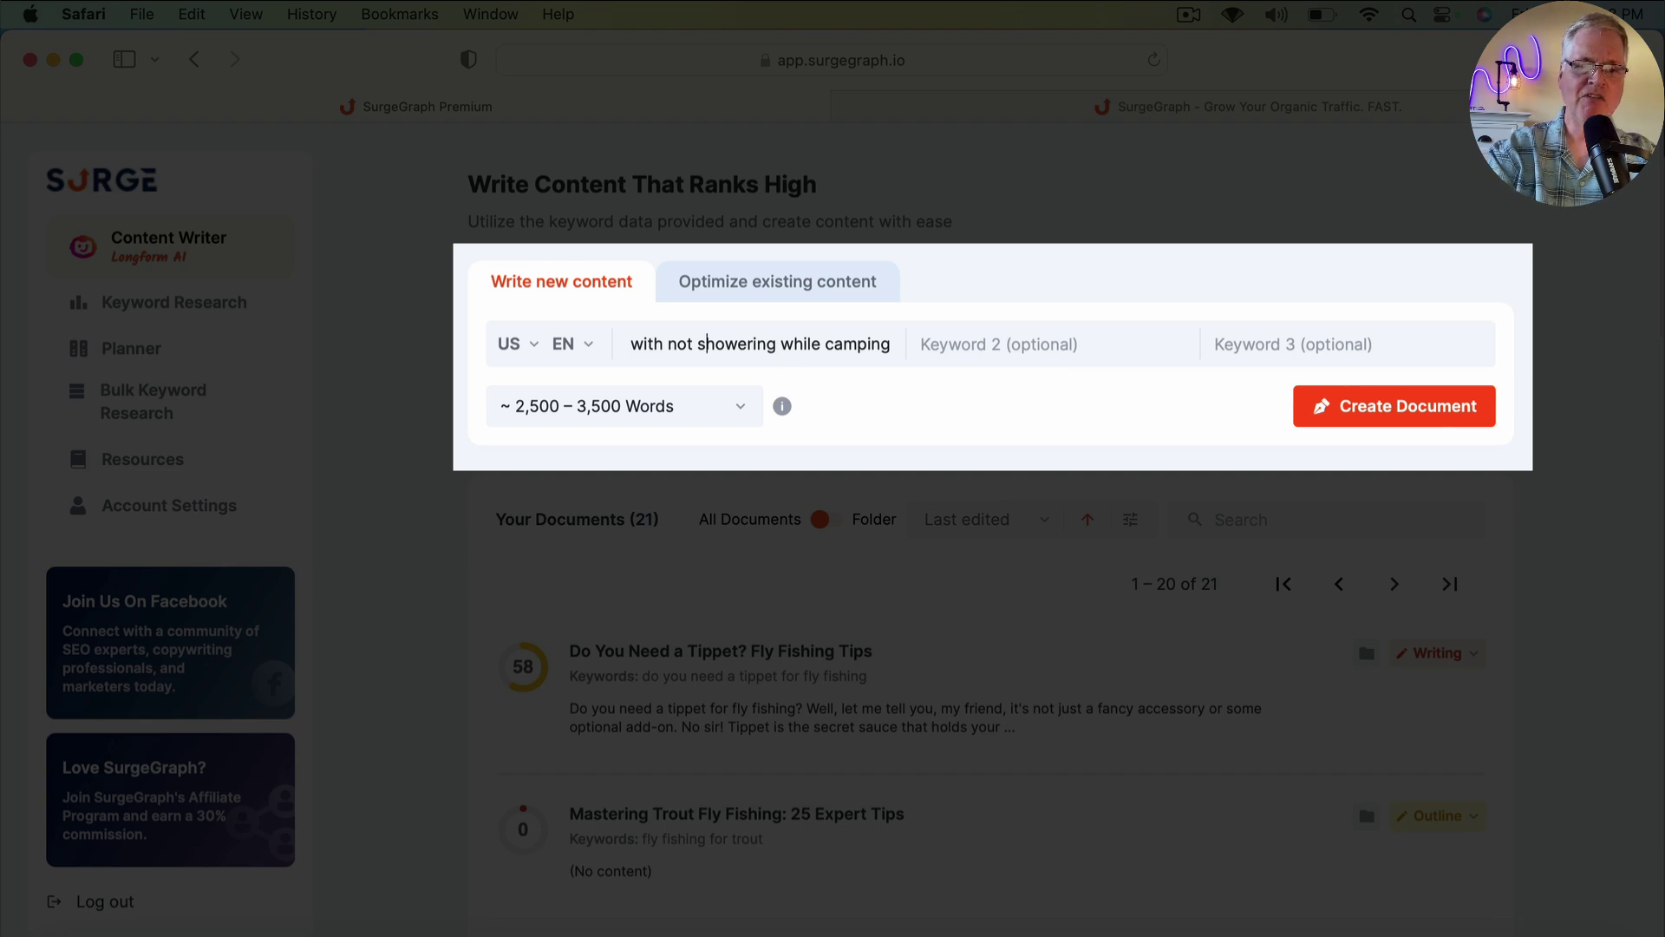
{"action": "type", "text": "how do you deal"}
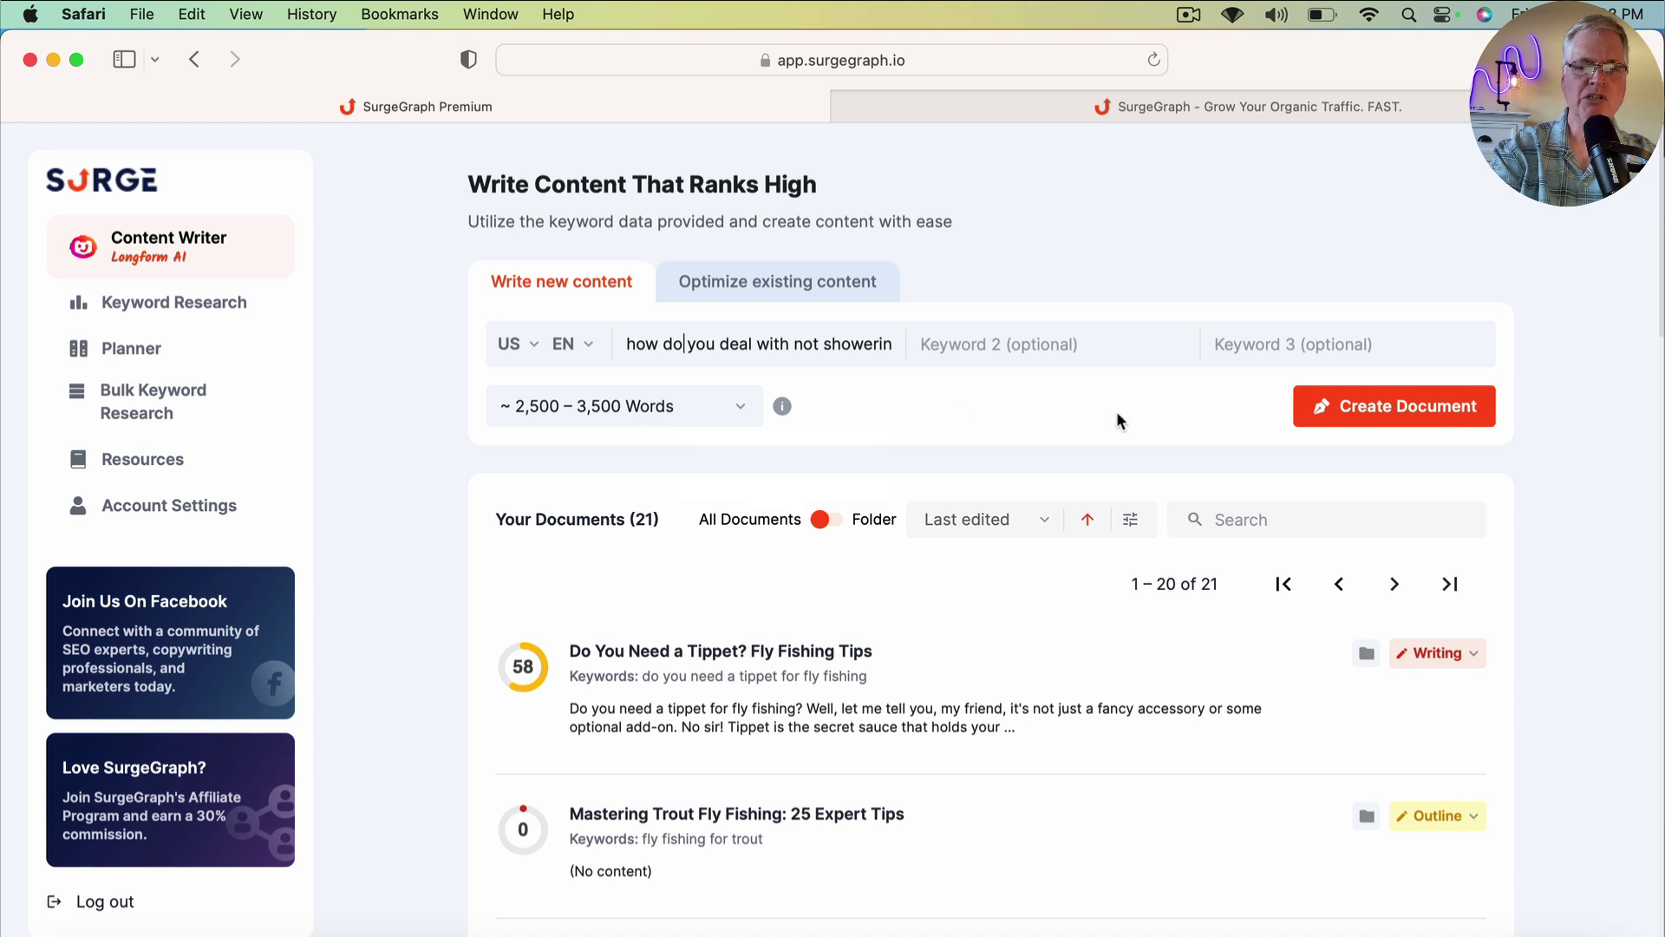
{"action": "left_click", "coordinate": [1380, 414]}
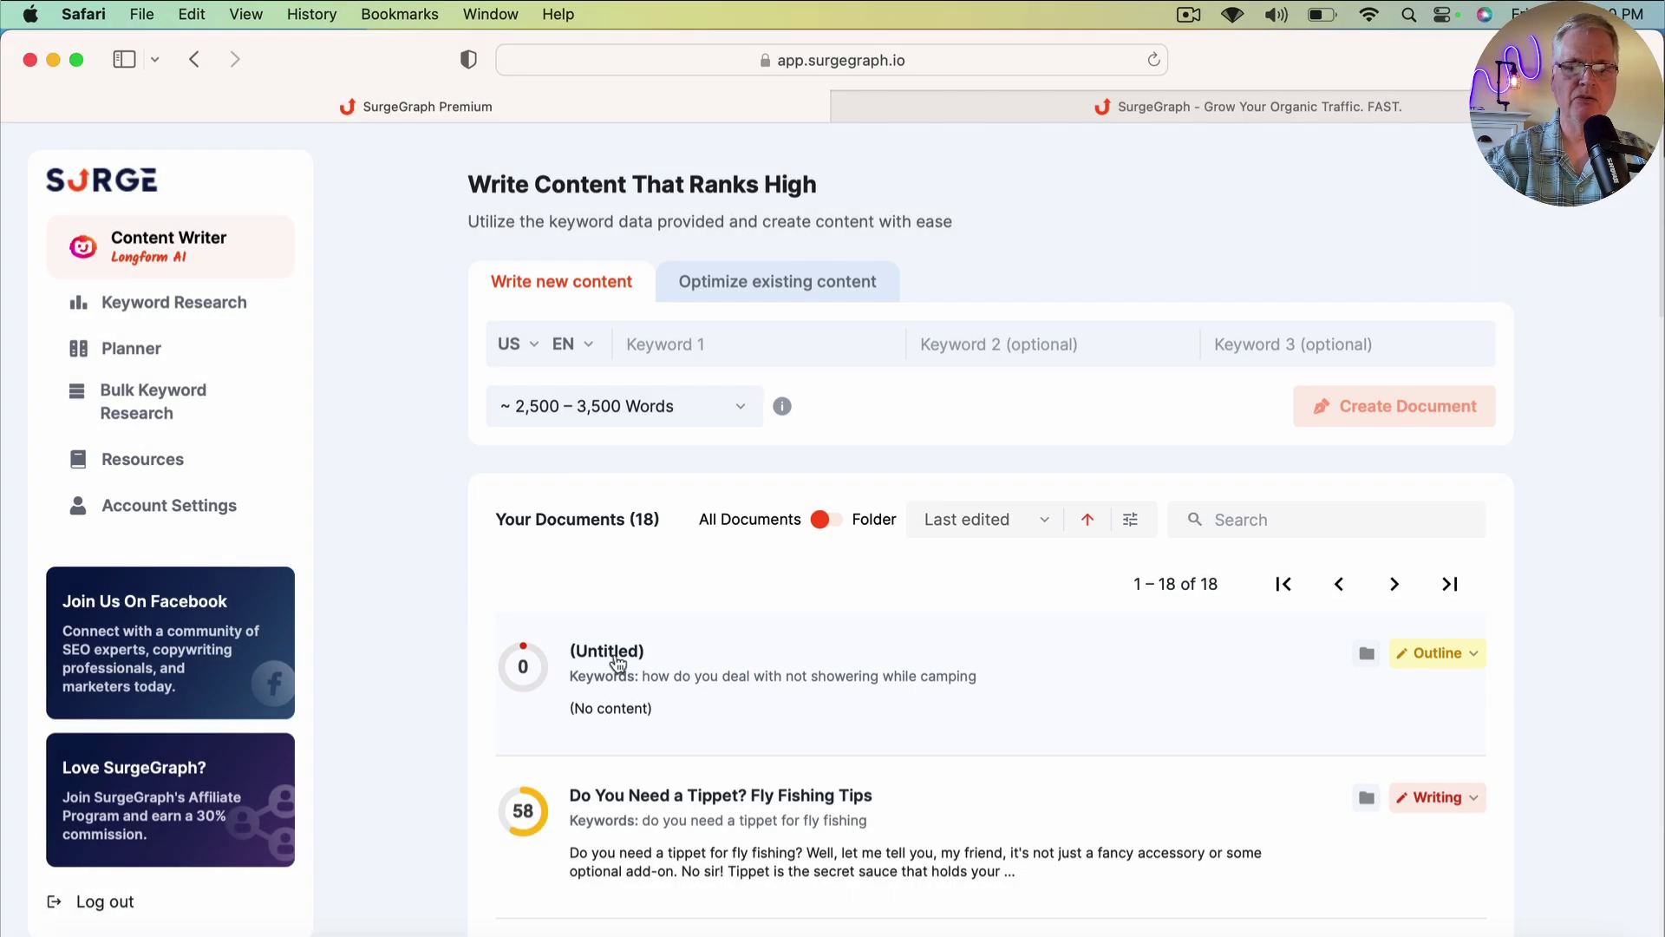
Open the new camping outline and scroll its topic list down to the extra topic suggestions.
{"action": "left_click", "coordinate": [617, 662]}
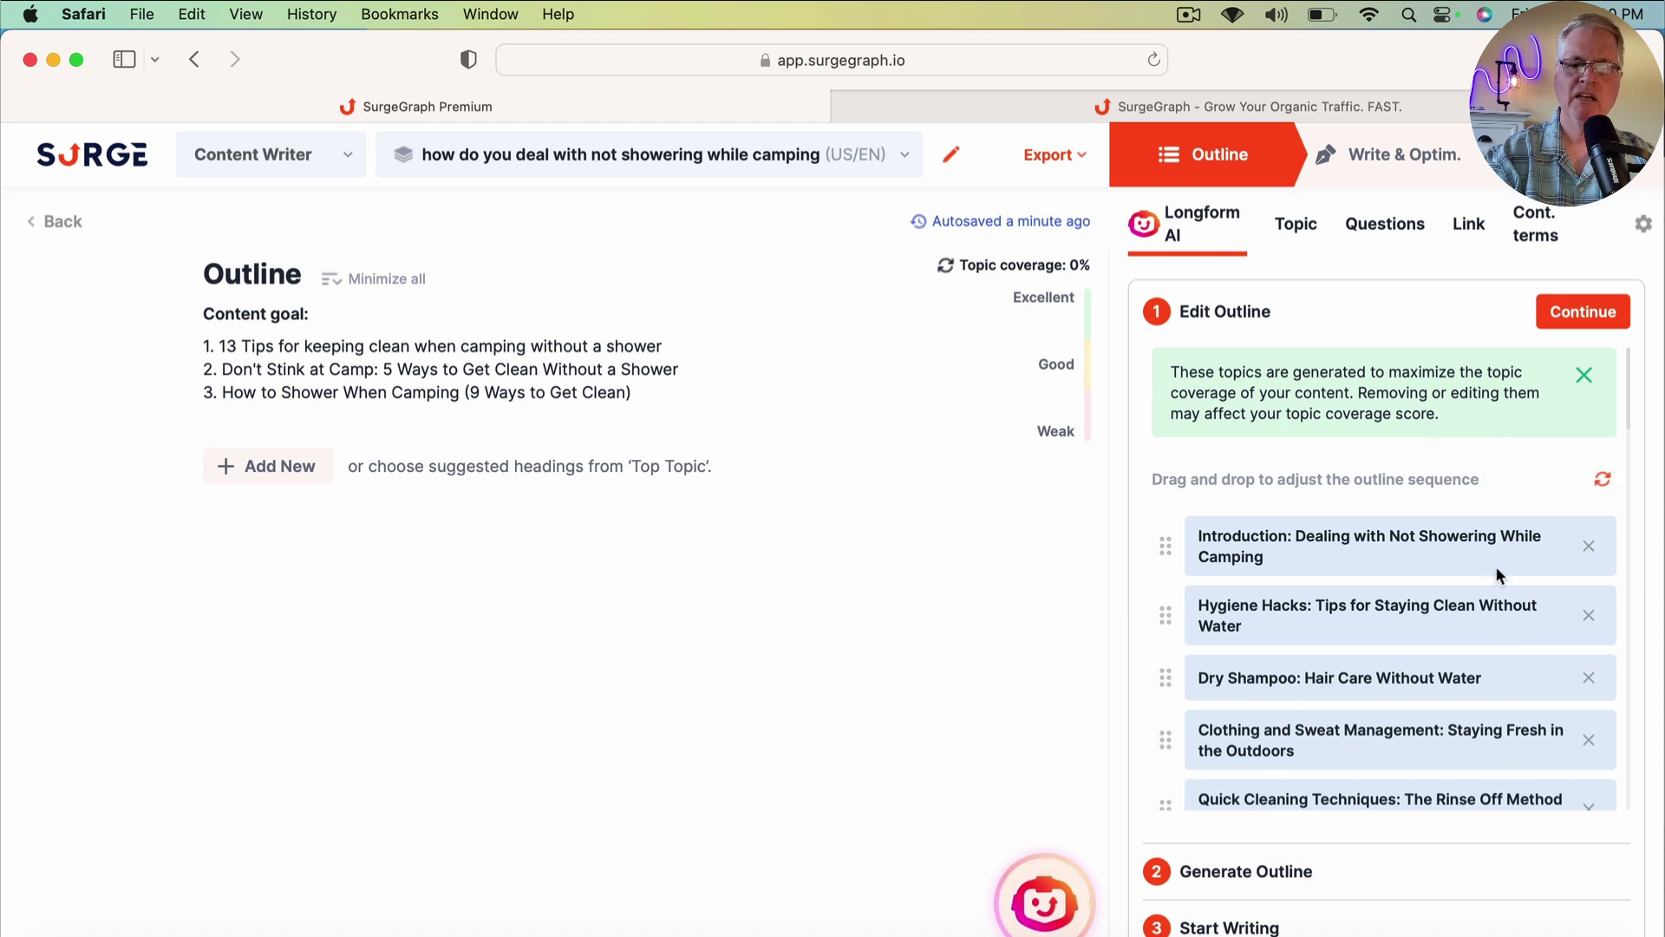
{"action": "scroll", "coordinate": [1495, 565], "scroll_direction": "down", "scroll_amount": 2}
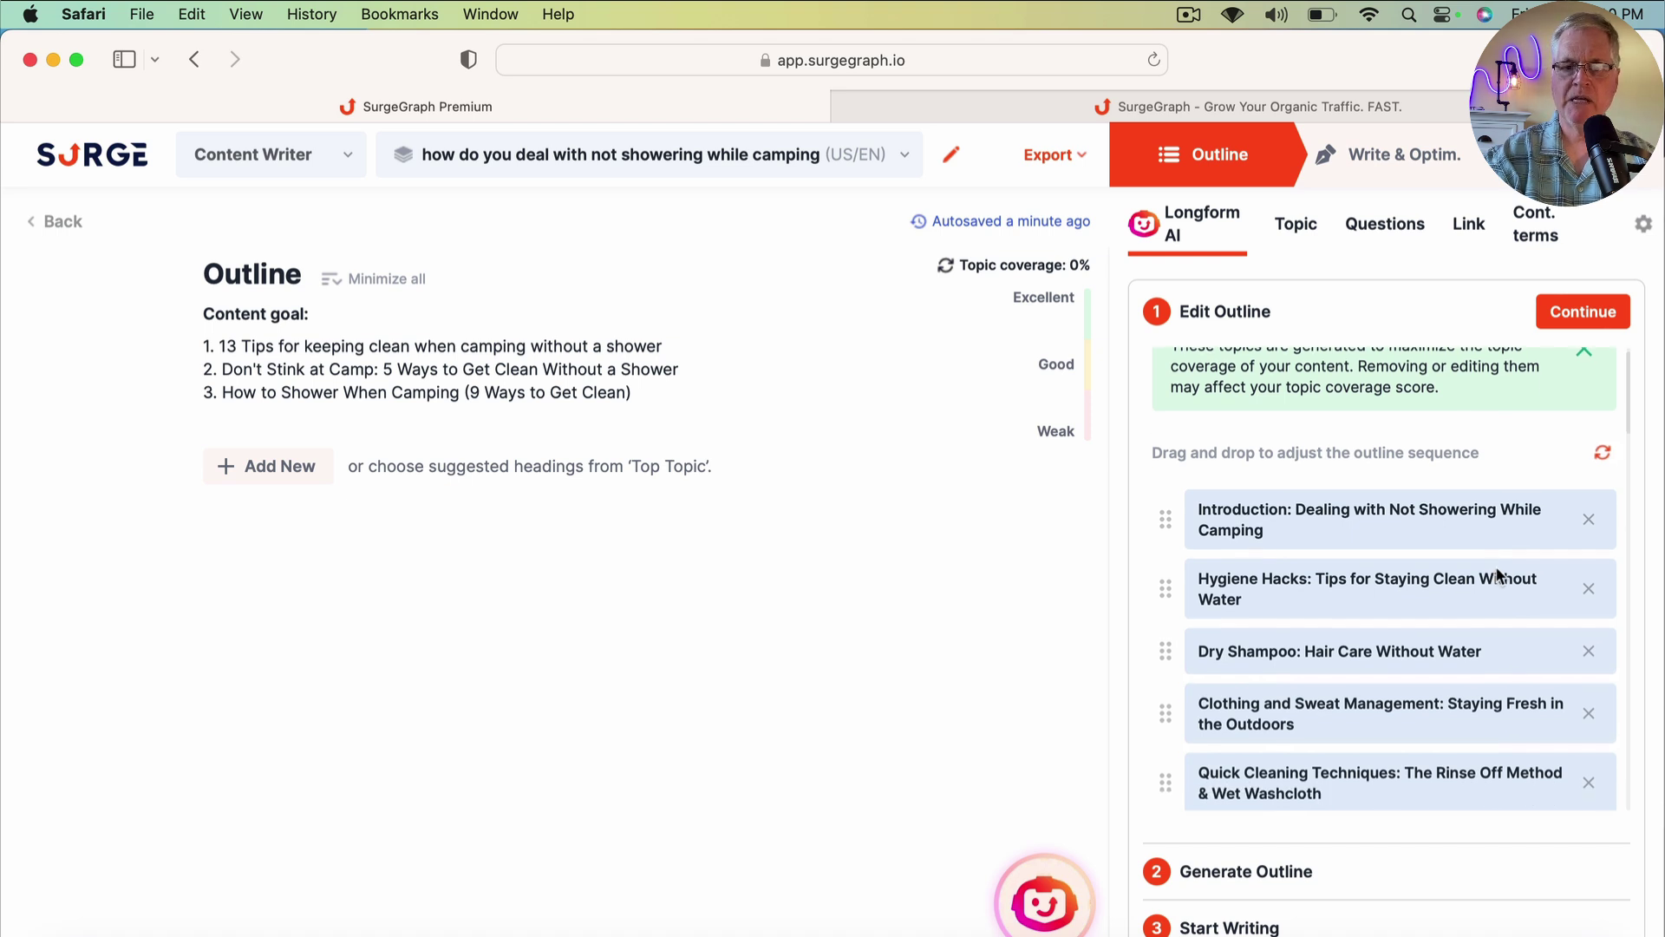
{"action": "scroll", "coordinate": [1497, 566], "scroll_direction": "up", "scroll_amount": 2}
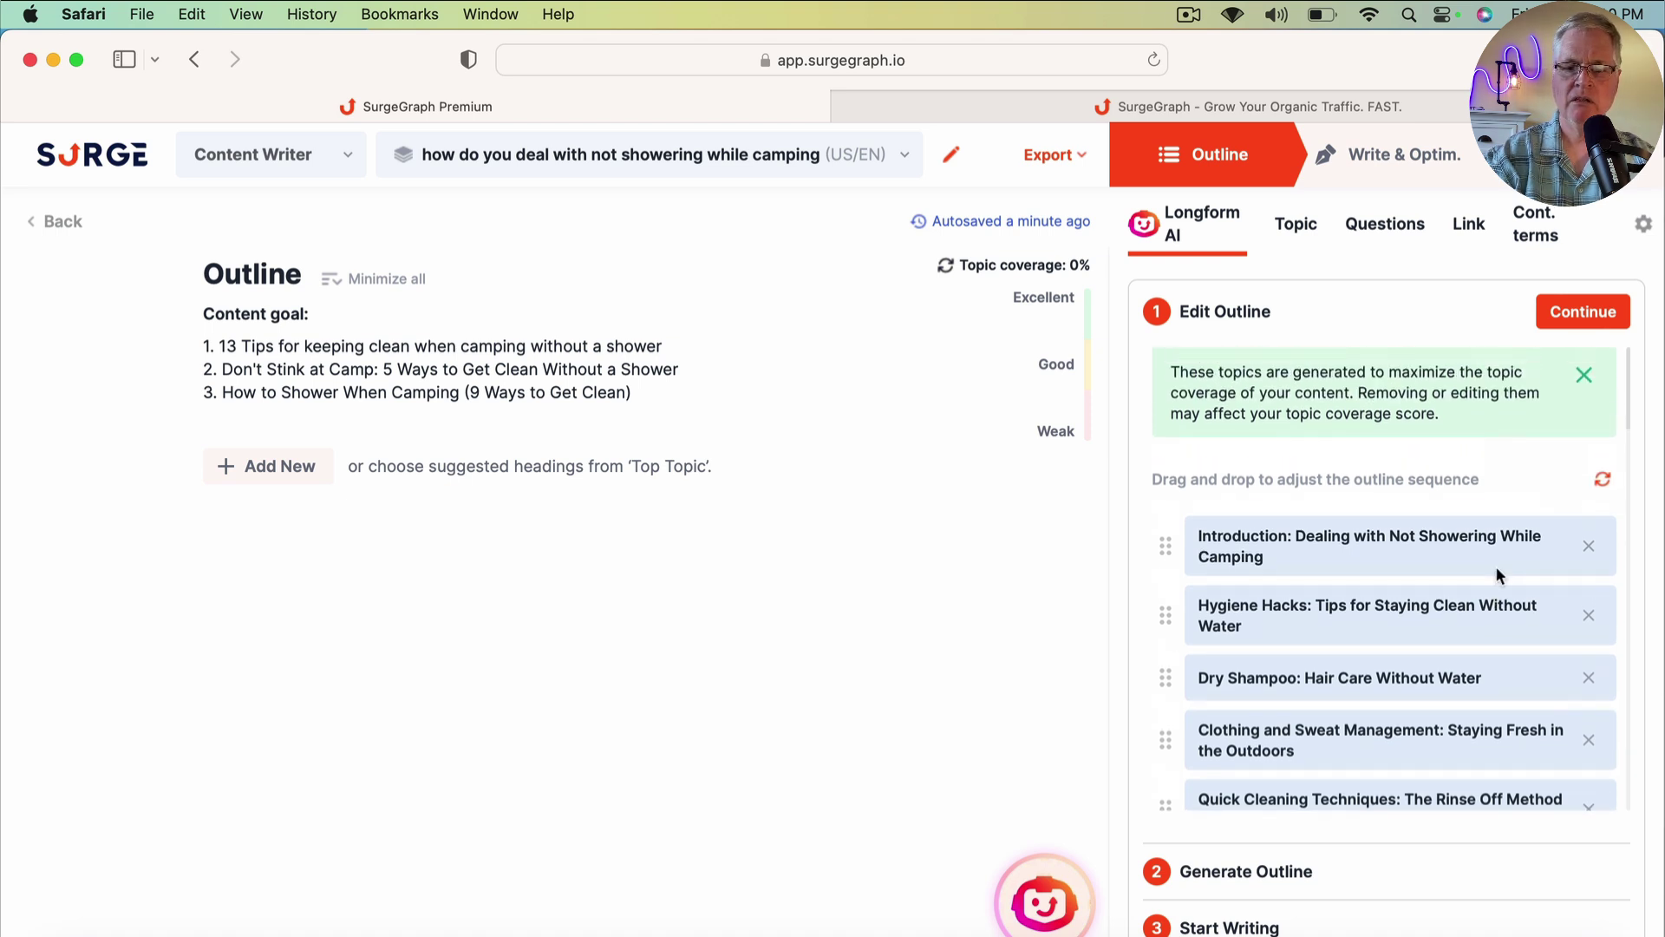
{"action": "scroll", "coordinate": [1497, 567], "scroll_direction": "down", "scroll_amount": 3}
{"action": "scroll", "coordinate": [1495, 565], "scroll_direction": "down", "scroll_amount": 2}
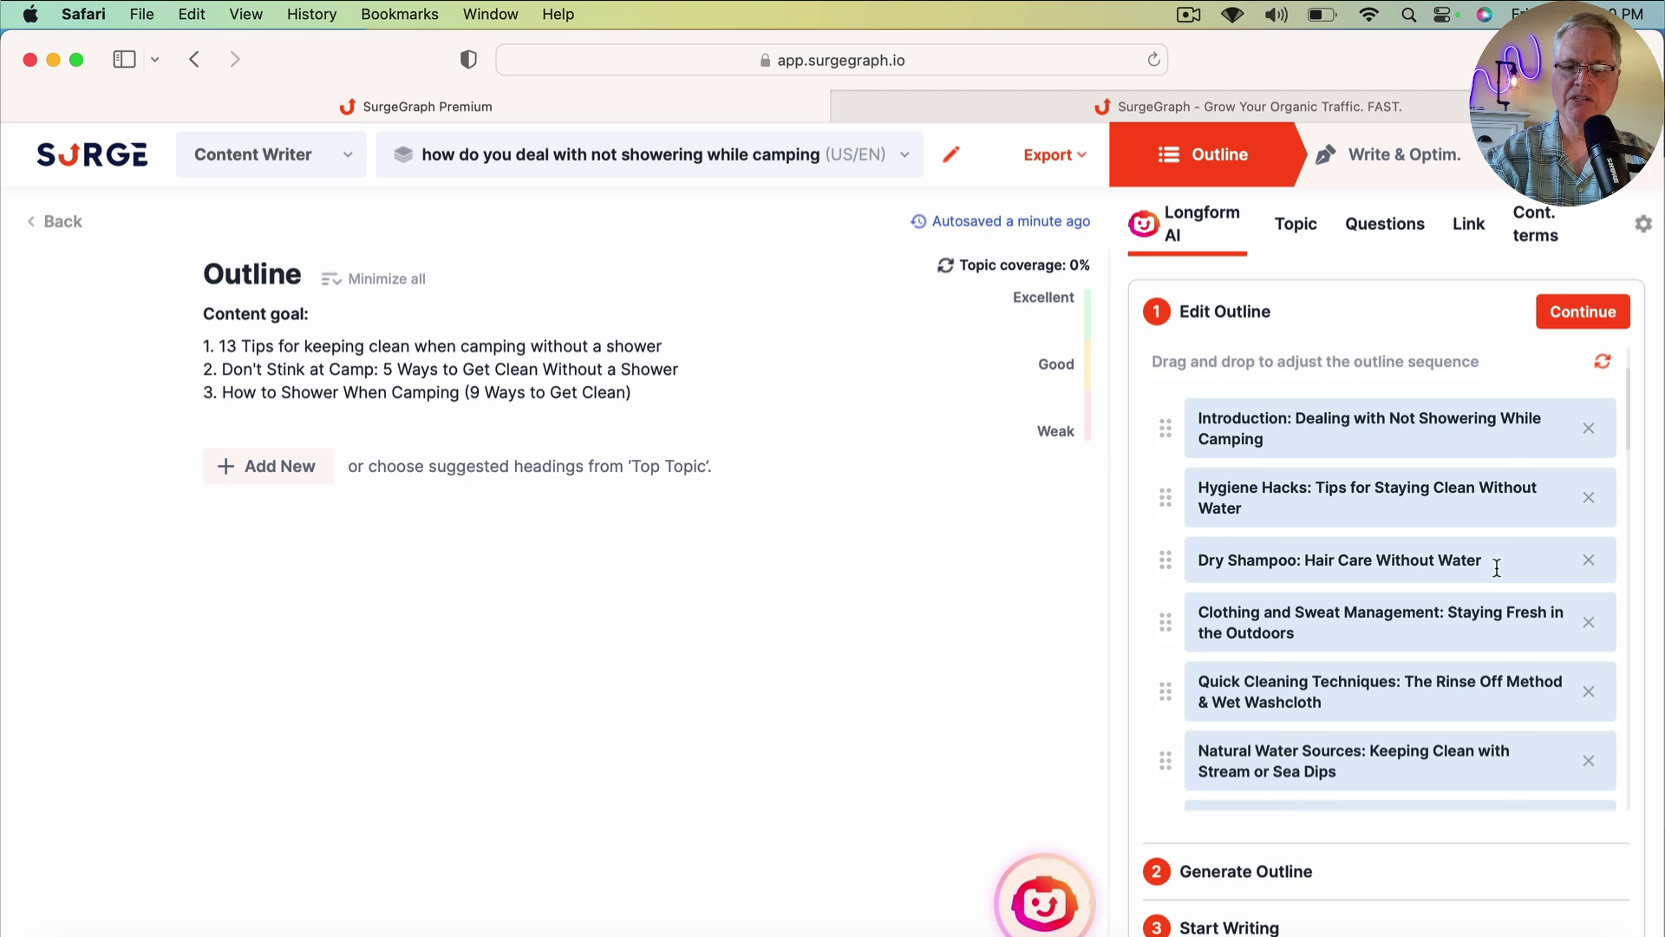
{"action": "scroll", "coordinate": [1497, 567], "scroll_direction": "down", "scroll_amount": 5}
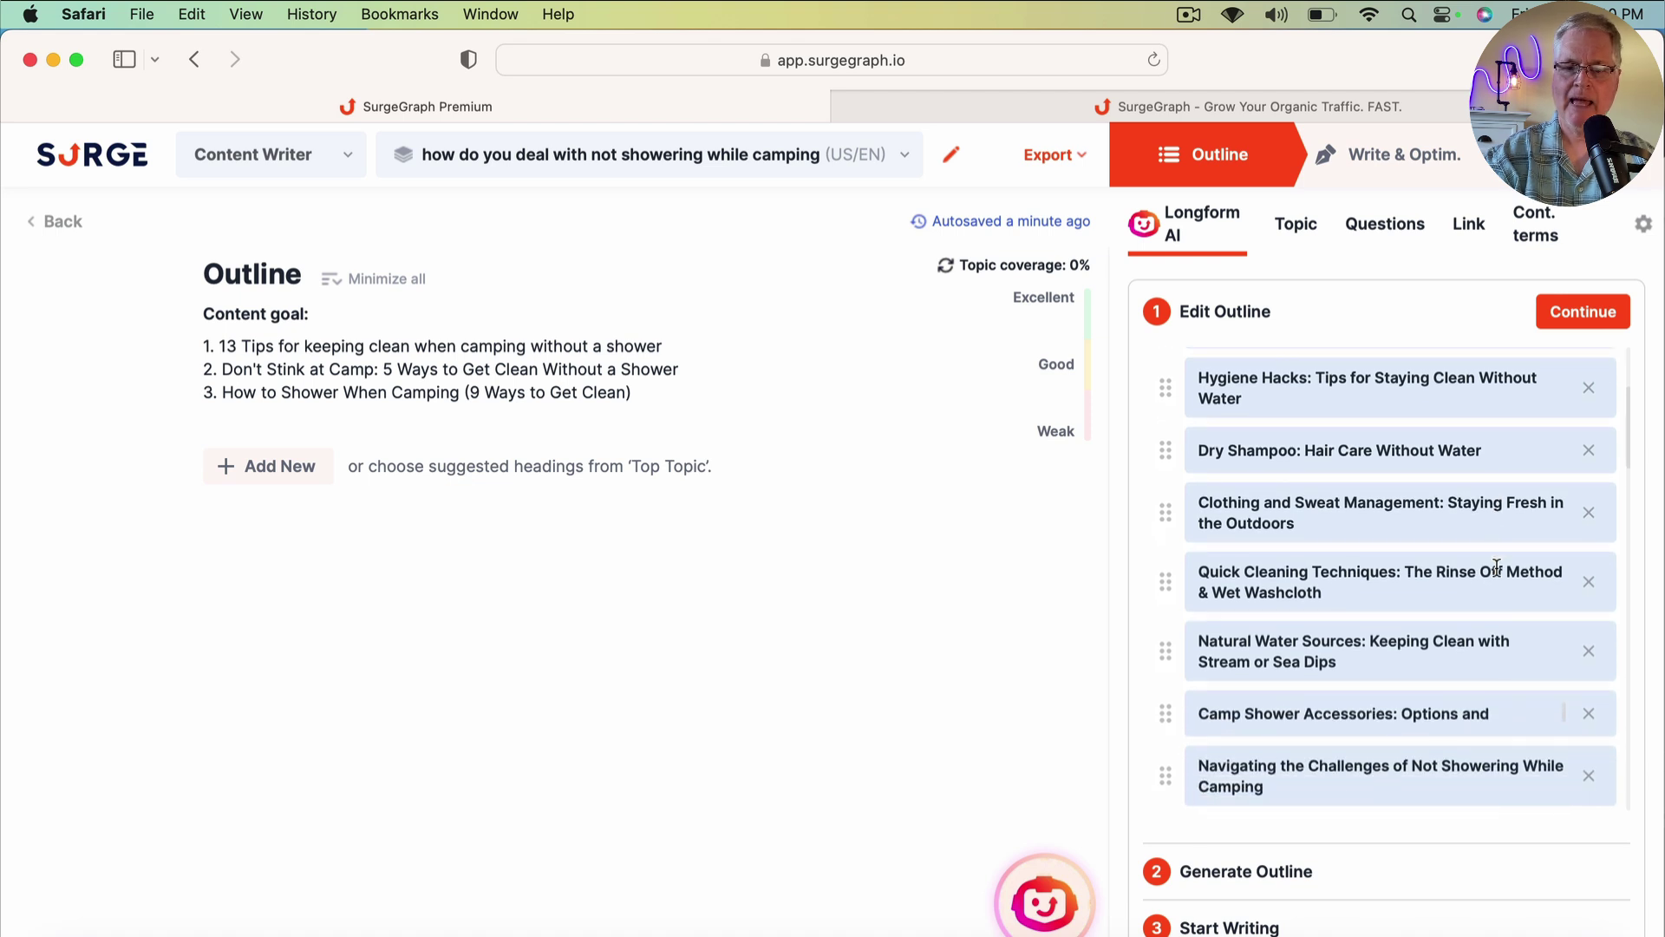
{"action": "scroll", "coordinate": [1495, 568], "scroll_direction": "down", "scroll_amount": 5}
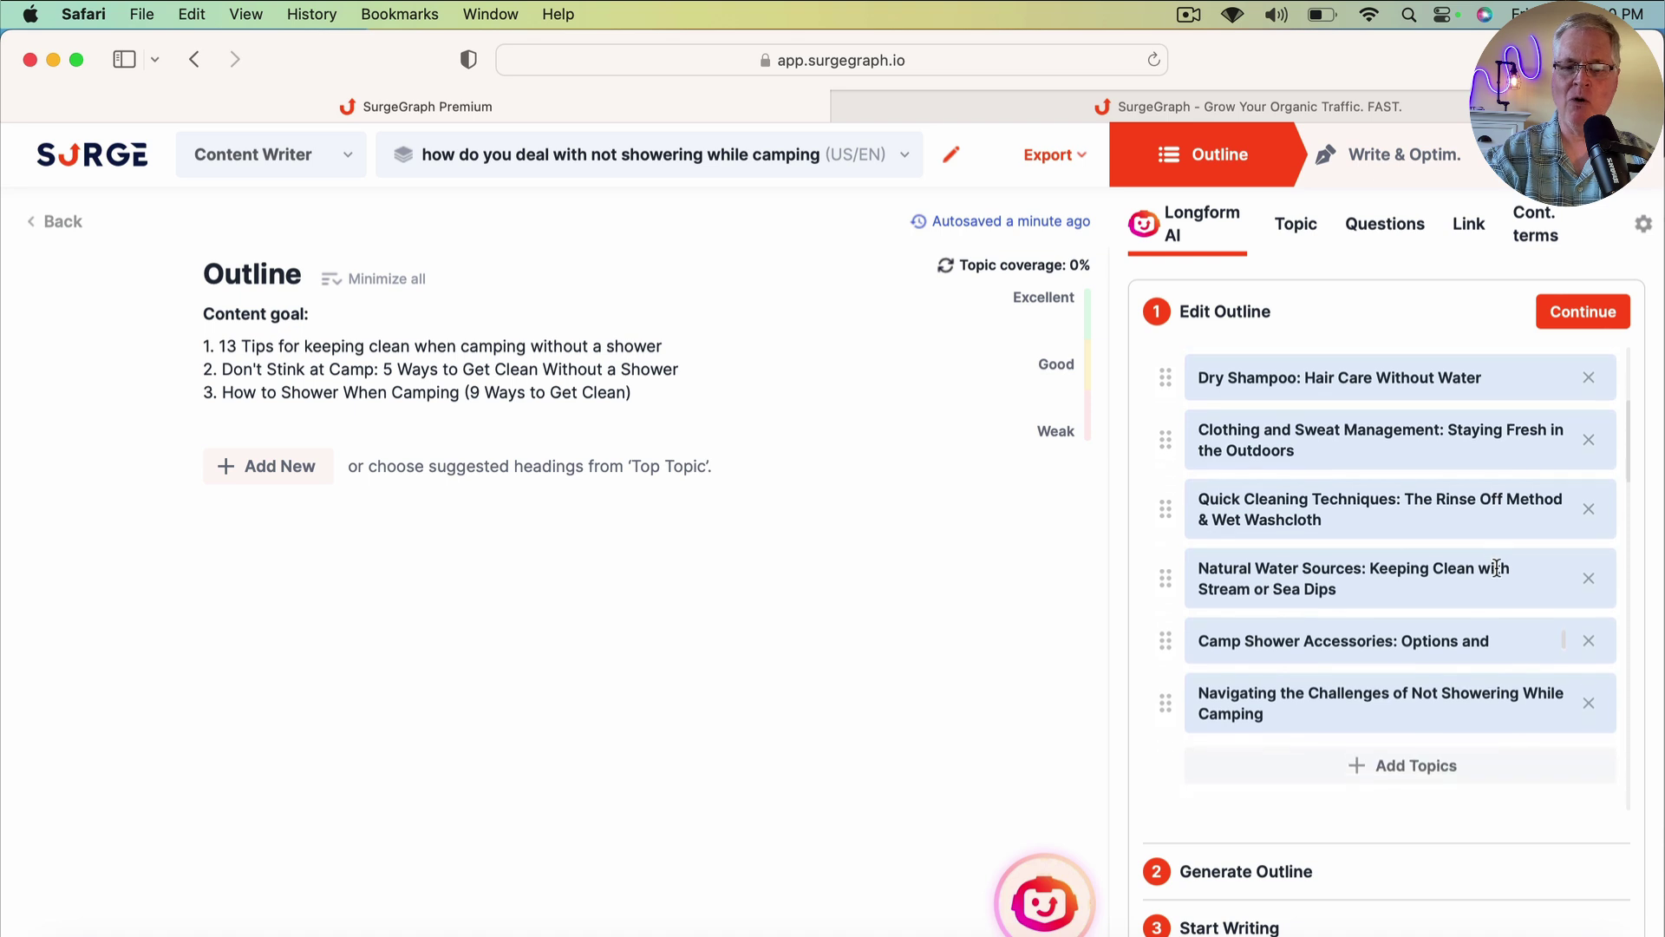
{"action": "scroll", "coordinate": [1497, 573], "scroll_direction": "down", "scroll_amount": 4}
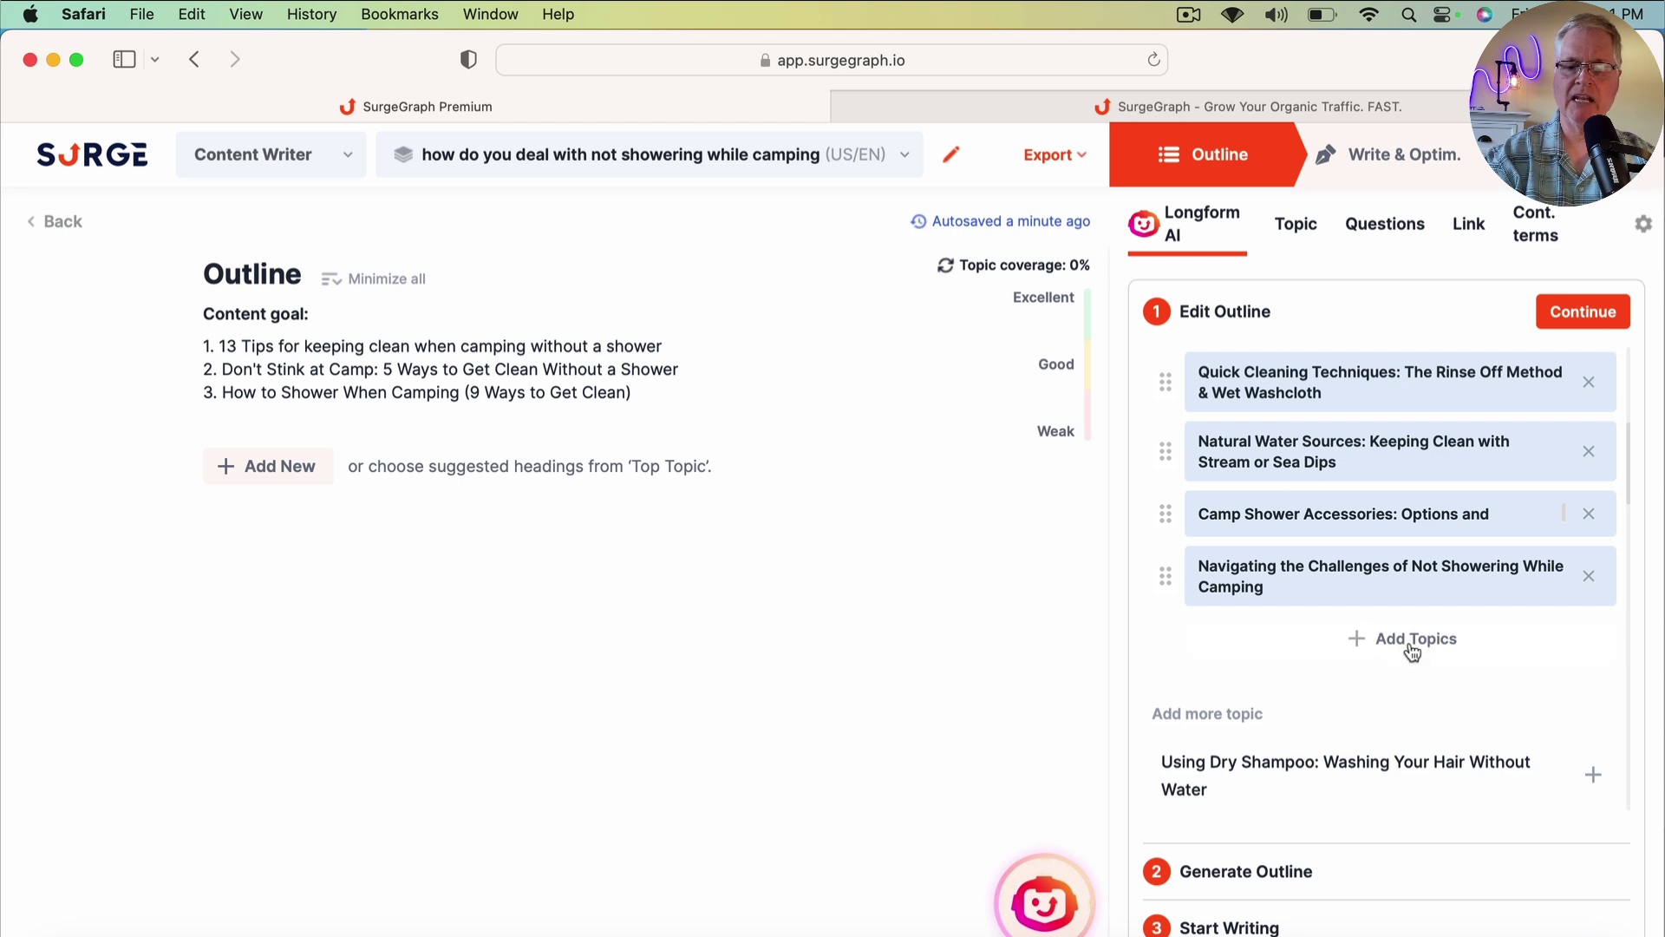
Add a 'Conclusion' topic at the end of the outline and continue to Generate Outline.
{"action": "left_click", "coordinate": [1412, 646]}
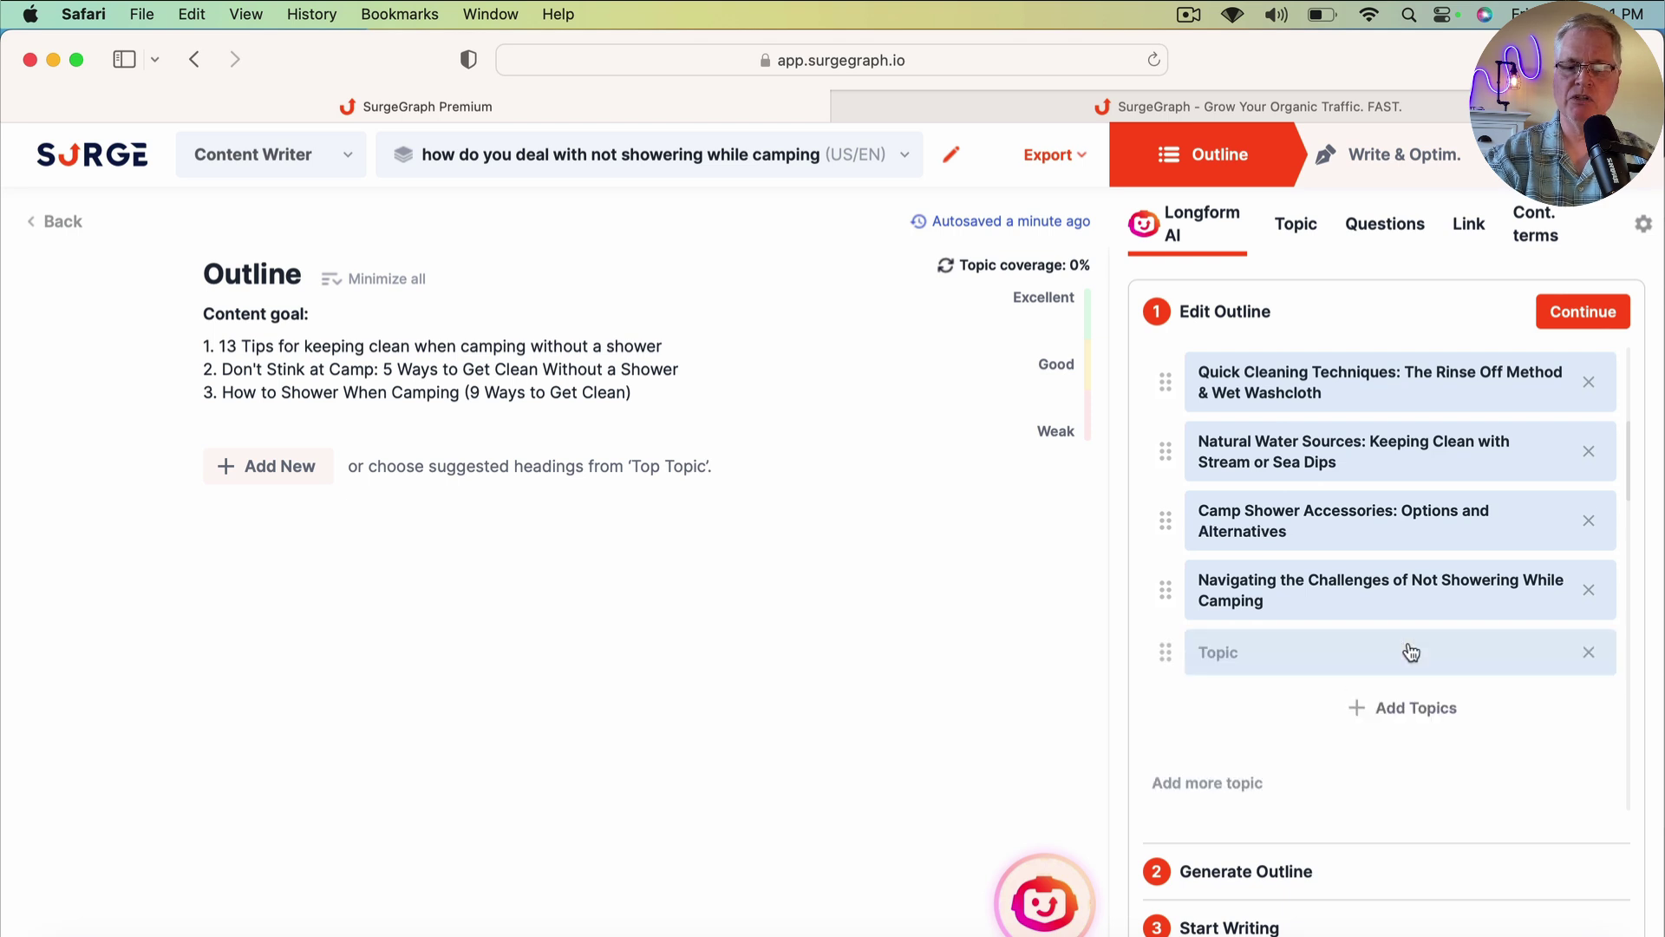
{"action": "left_click", "coordinate": [1351, 658]}
{"action": "type", "text": "Conclusion"}
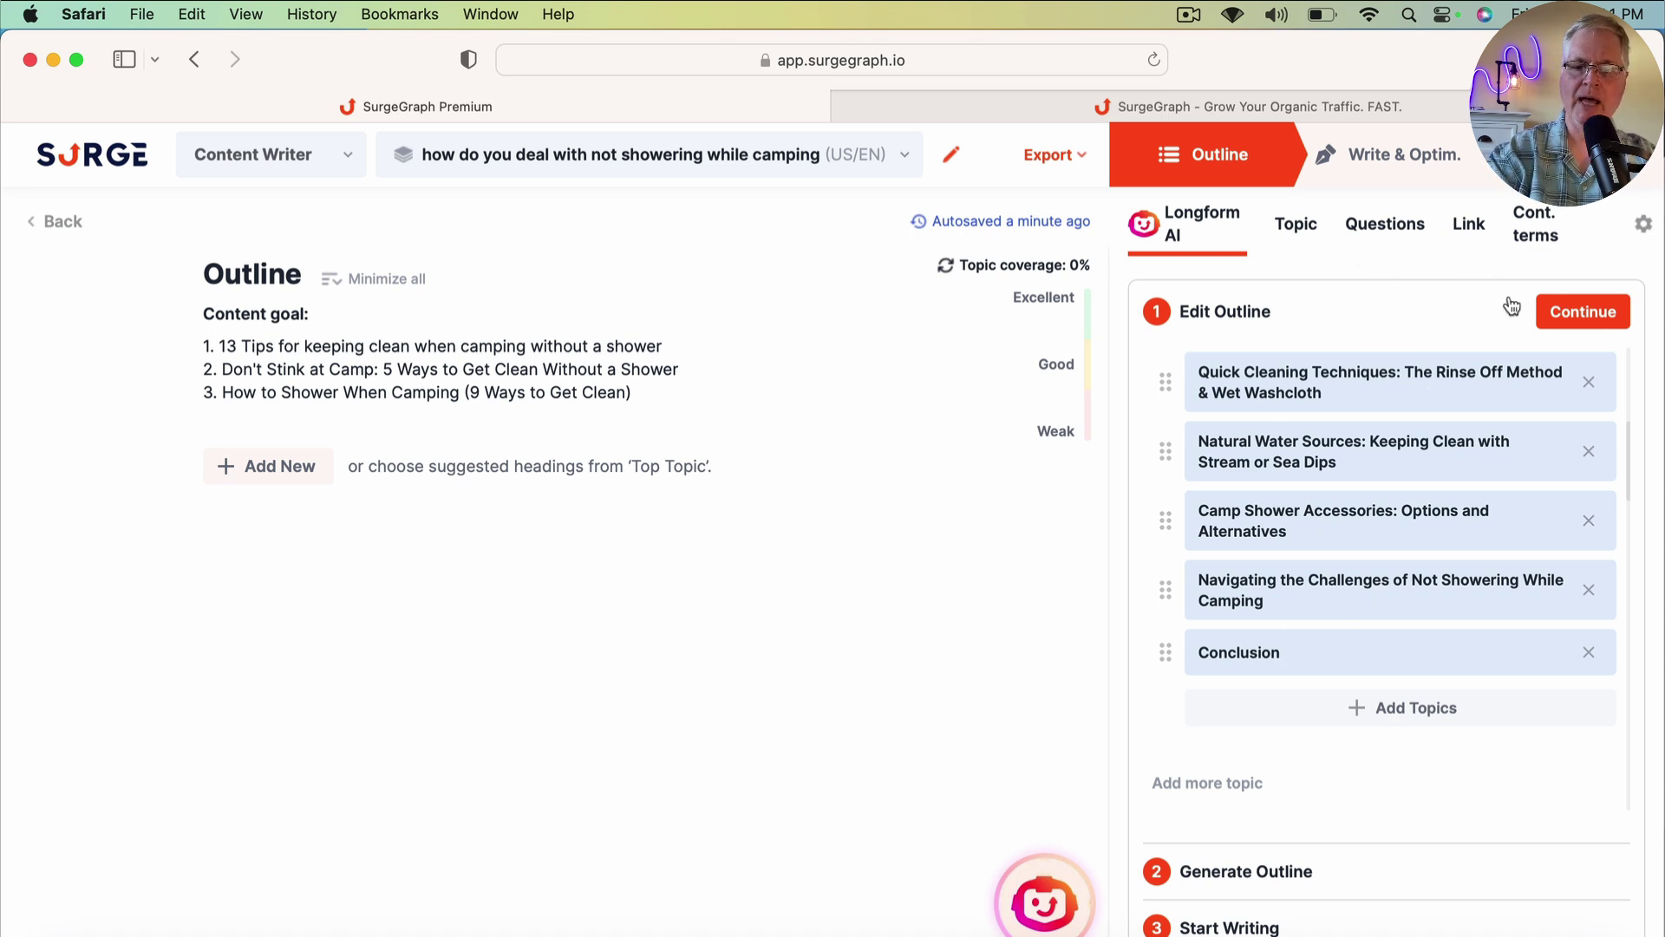
{"action": "left_click", "coordinate": [1598, 316]}
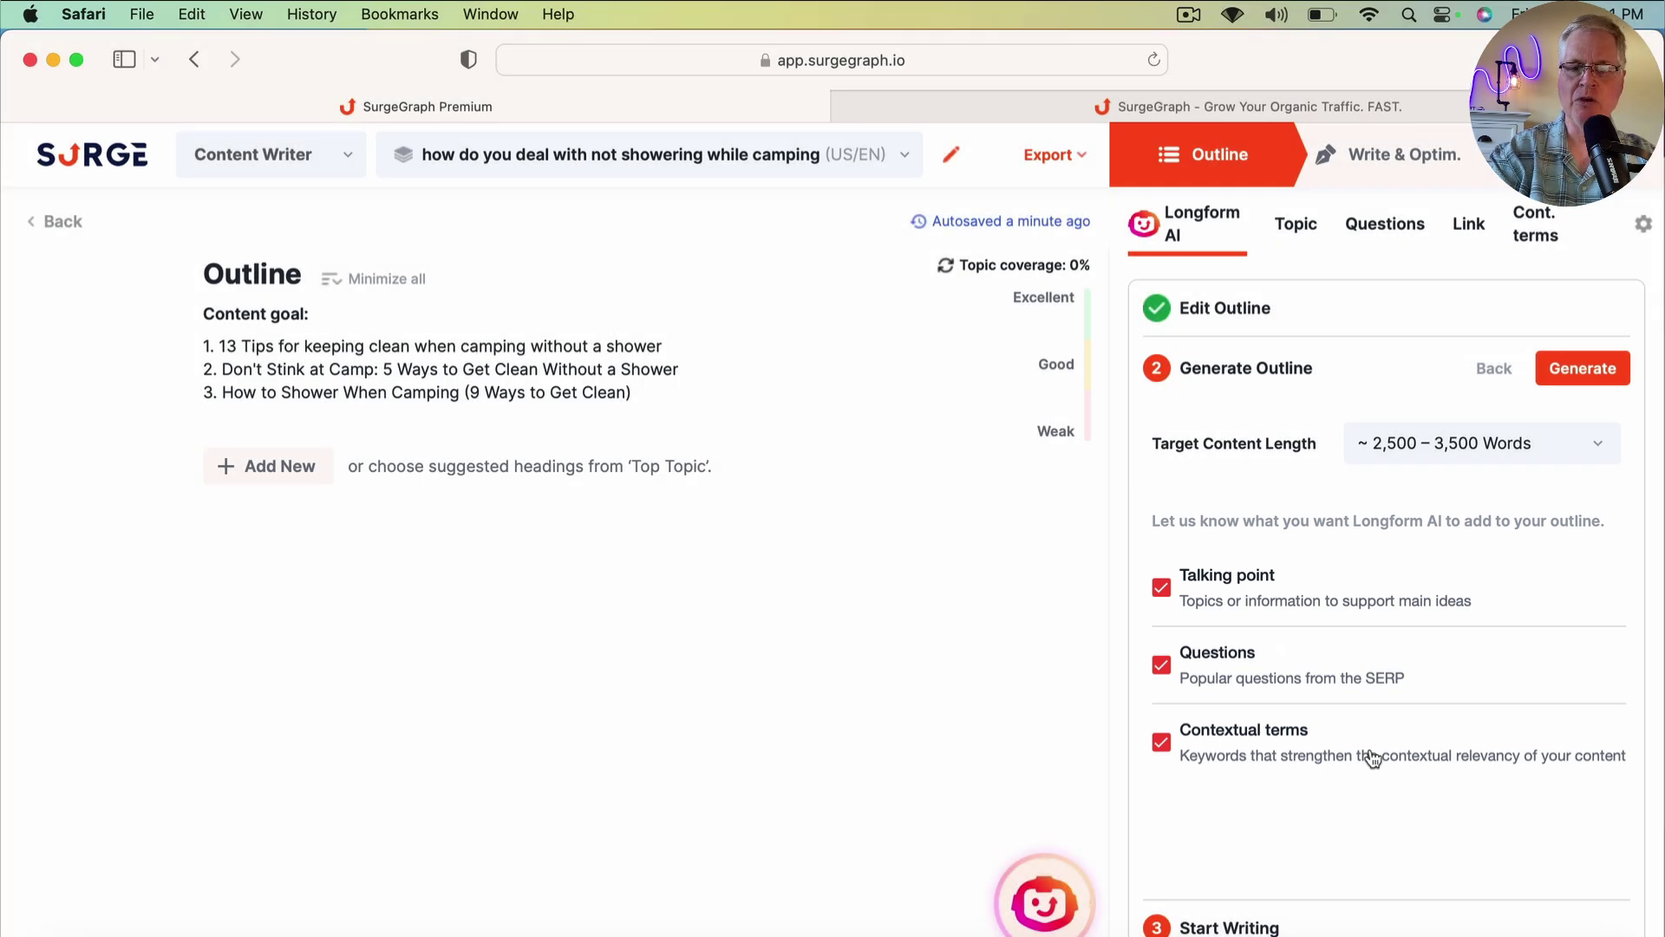
Generate the outline with talking points and questions, then review it at 100% topic coverage.
{"action": "left_click", "coordinate": [1601, 378]}
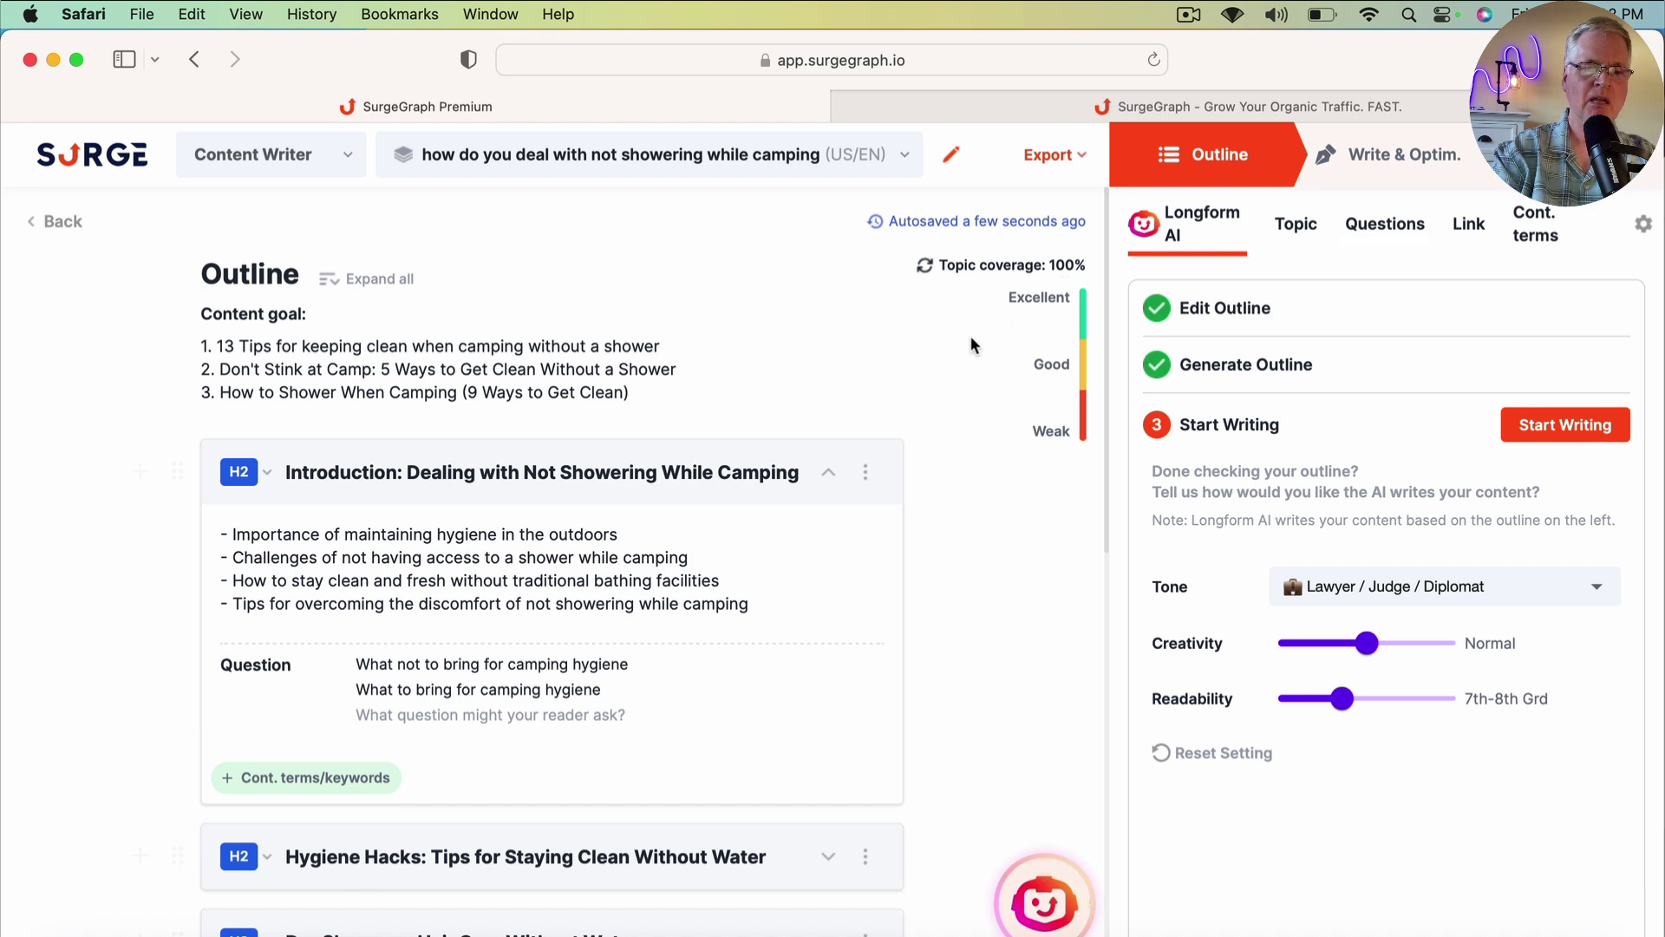
{"action": "scroll", "coordinate": [775, 403], "scroll_direction": "down", "scroll_amount": 3}
{"action": "scroll", "coordinate": [775, 403], "scroll_direction": "down", "scroll_amount": 3}
{"action": "scroll", "coordinate": [775, 403], "scroll_direction": "up", "scroll_amount": 3}
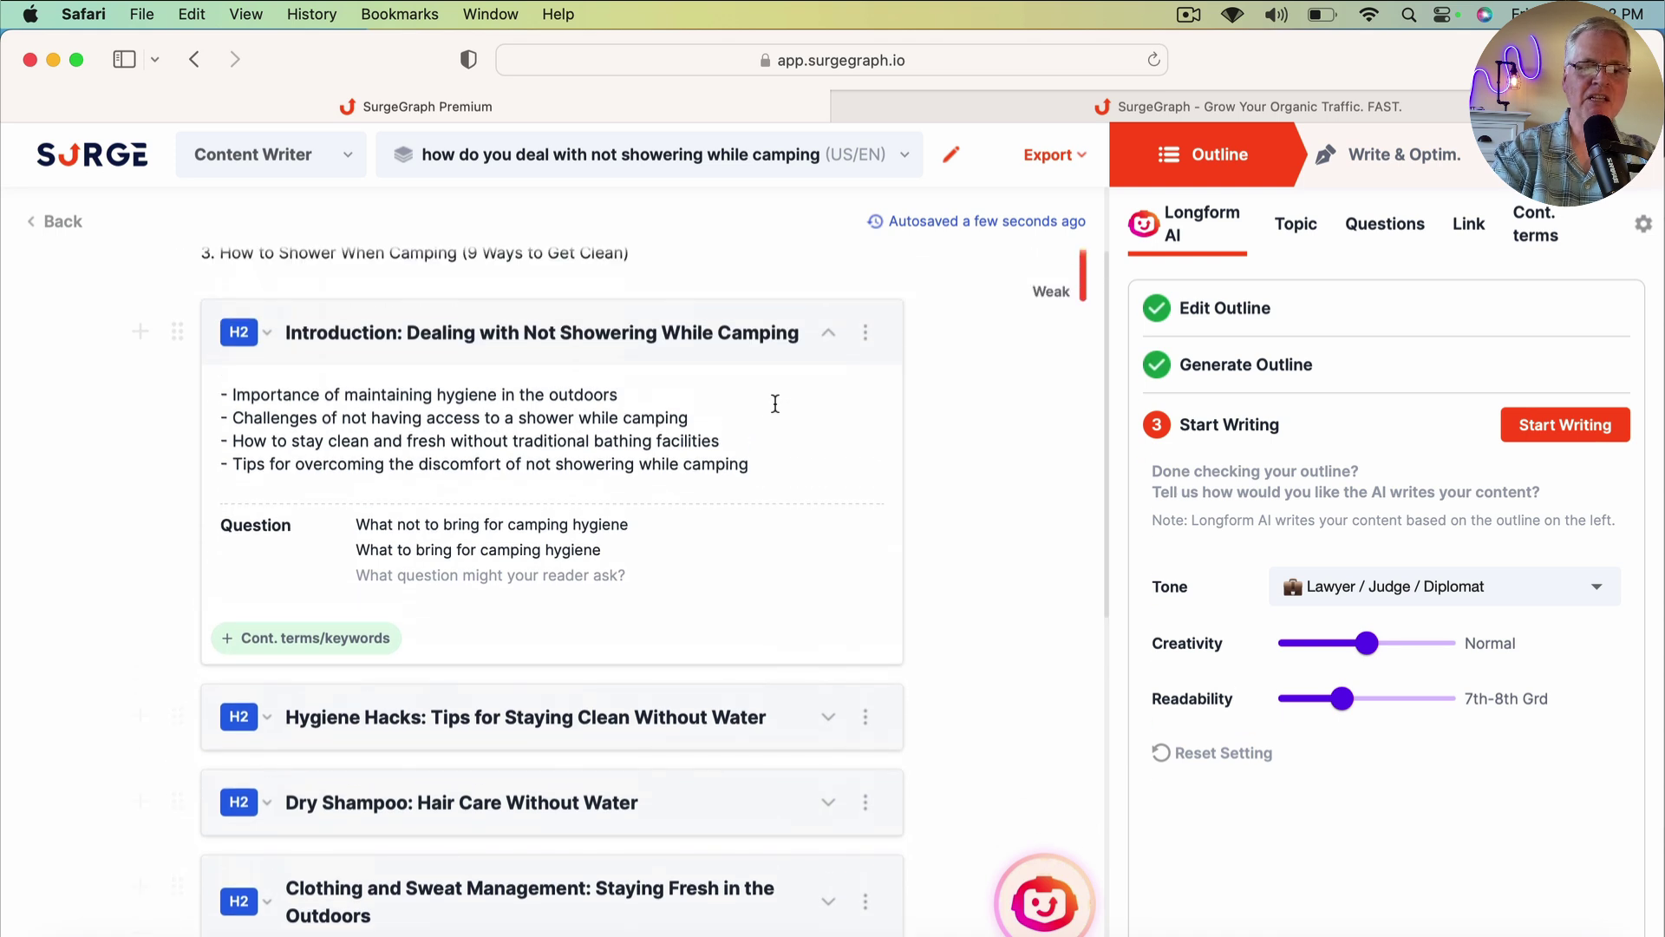
{"action": "scroll", "coordinate": [775, 404], "scroll_direction": "up", "scroll_amount": 3}
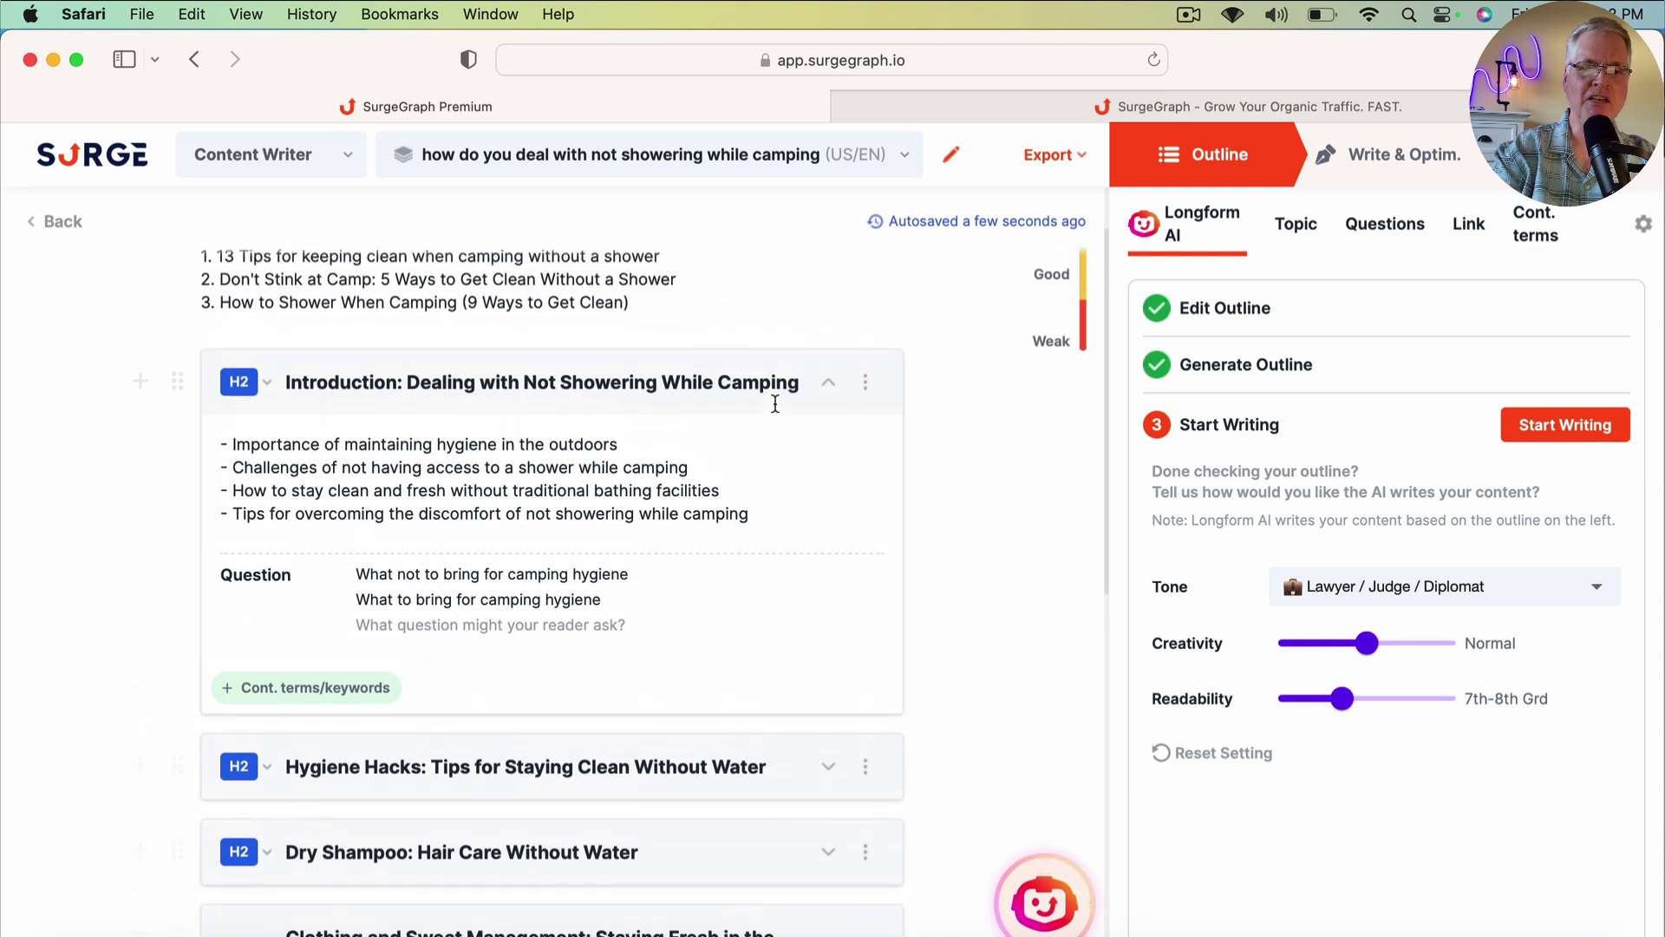
{"action": "scroll", "coordinate": [775, 403], "scroll_direction": "up", "scroll_amount": 1}
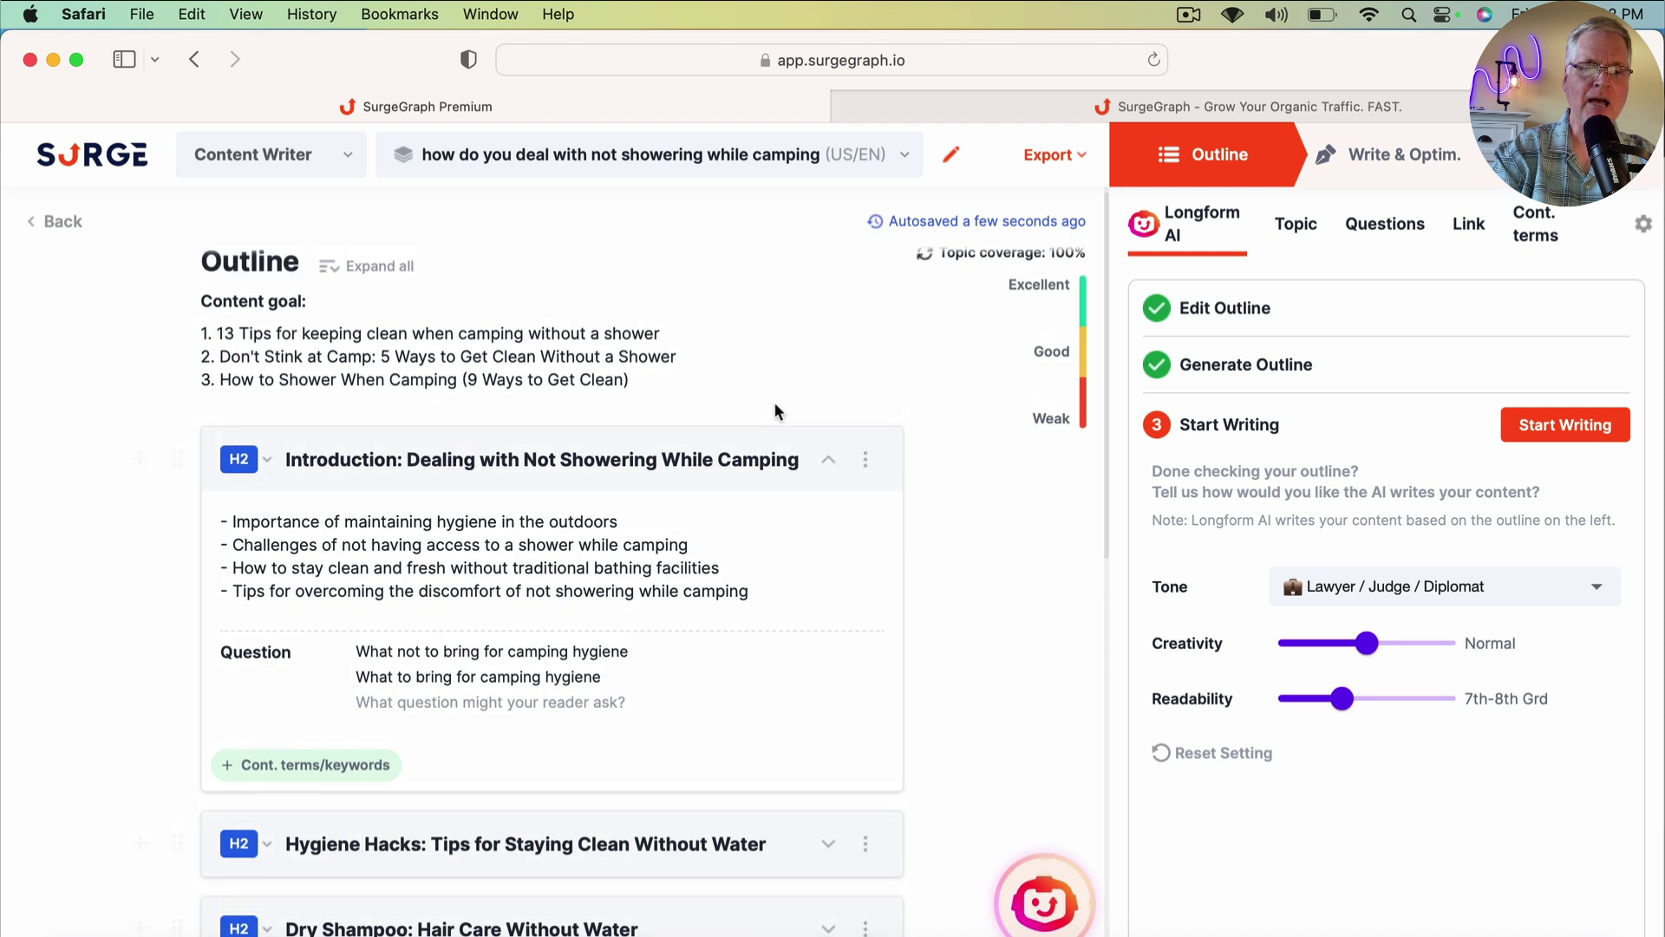
{"action": "scroll", "coordinate": [775, 438], "scroll_direction": "up", "scroll_amount": 1}
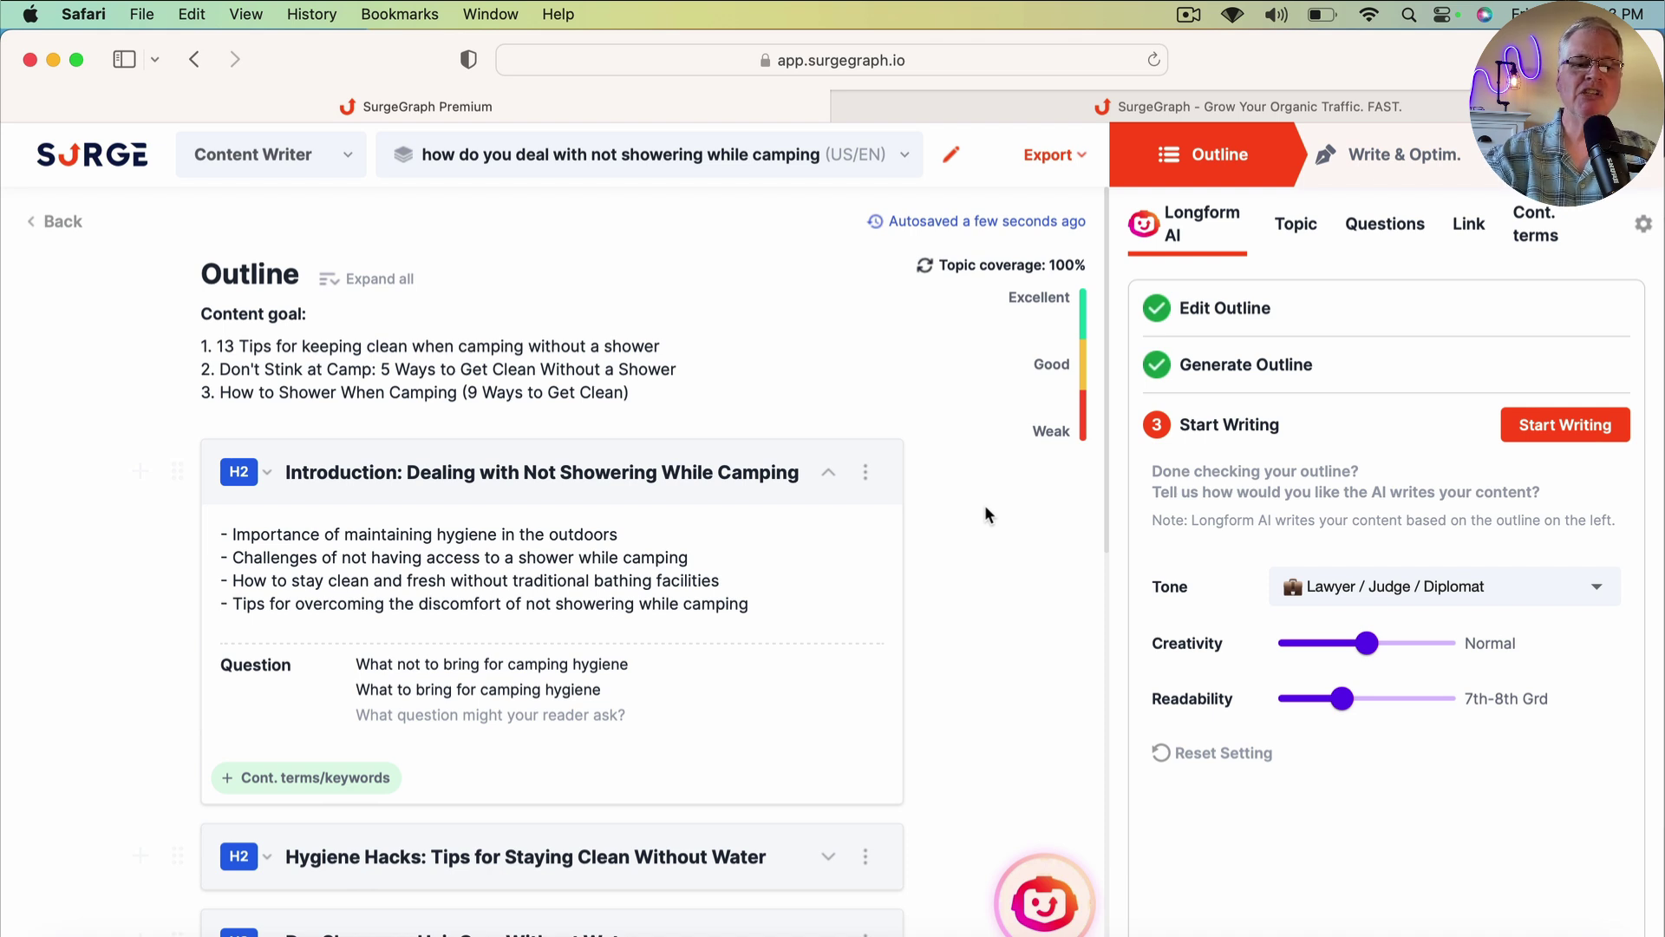
{"action": "scroll", "coordinate": [716, 621], "scroll_direction": "down", "scroll_amount": 3}
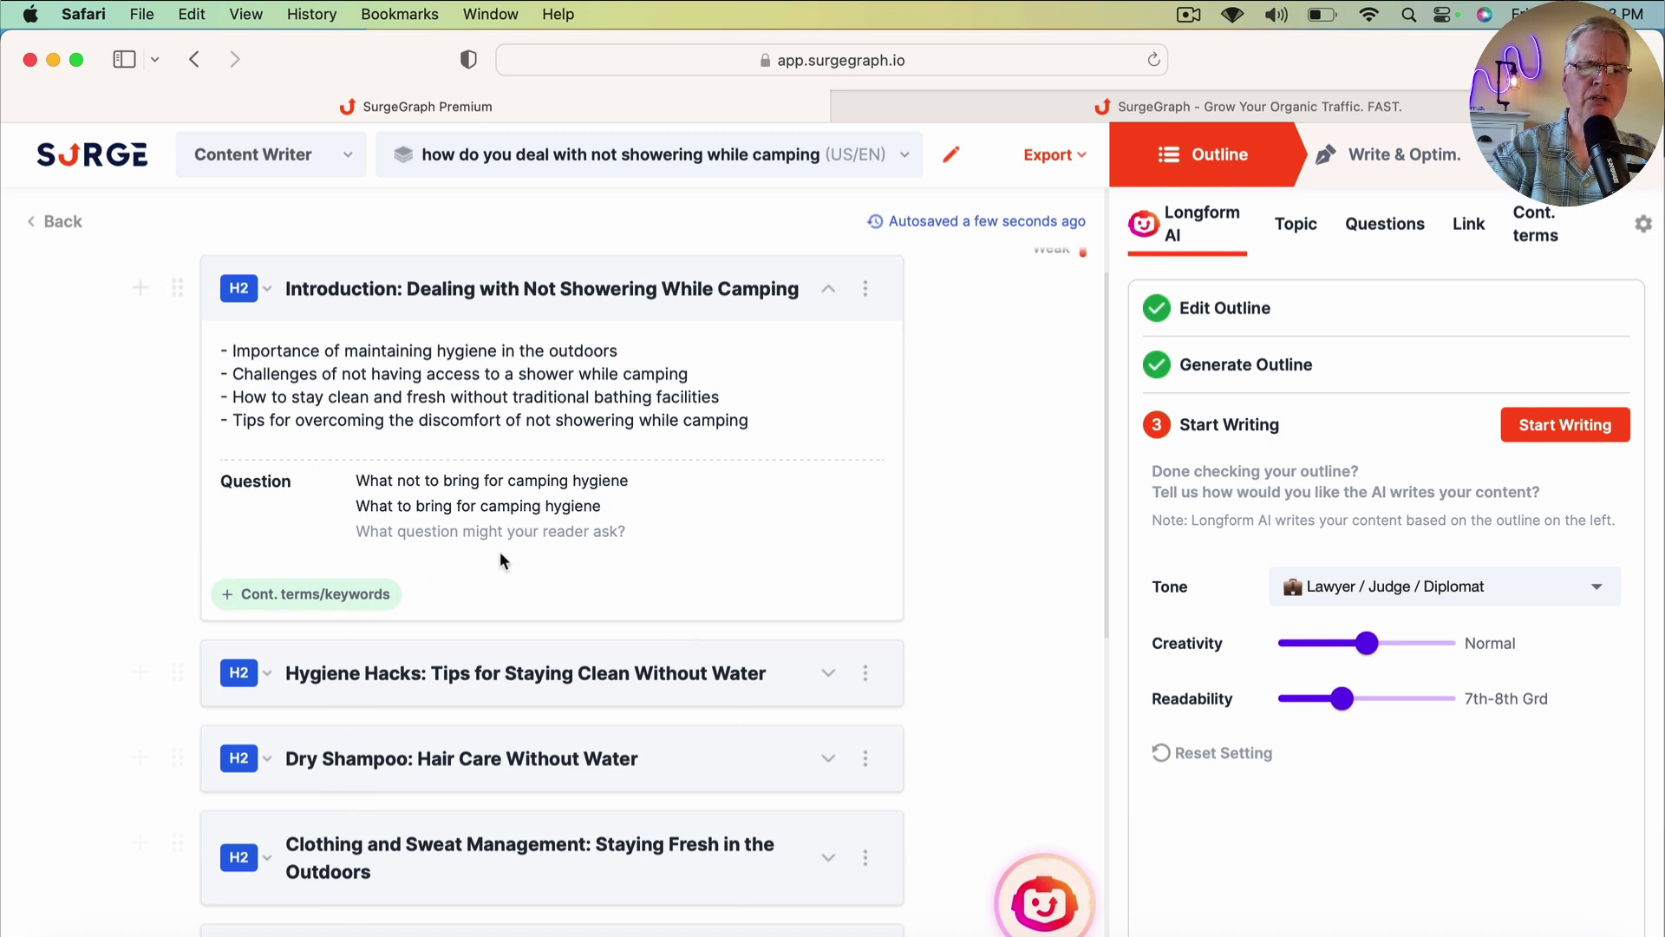
Show the Introduction's custom keywords and contextual terms fields, cursor after its last bullet.
{"action": "left_click", "coordinate": [228, 595]}
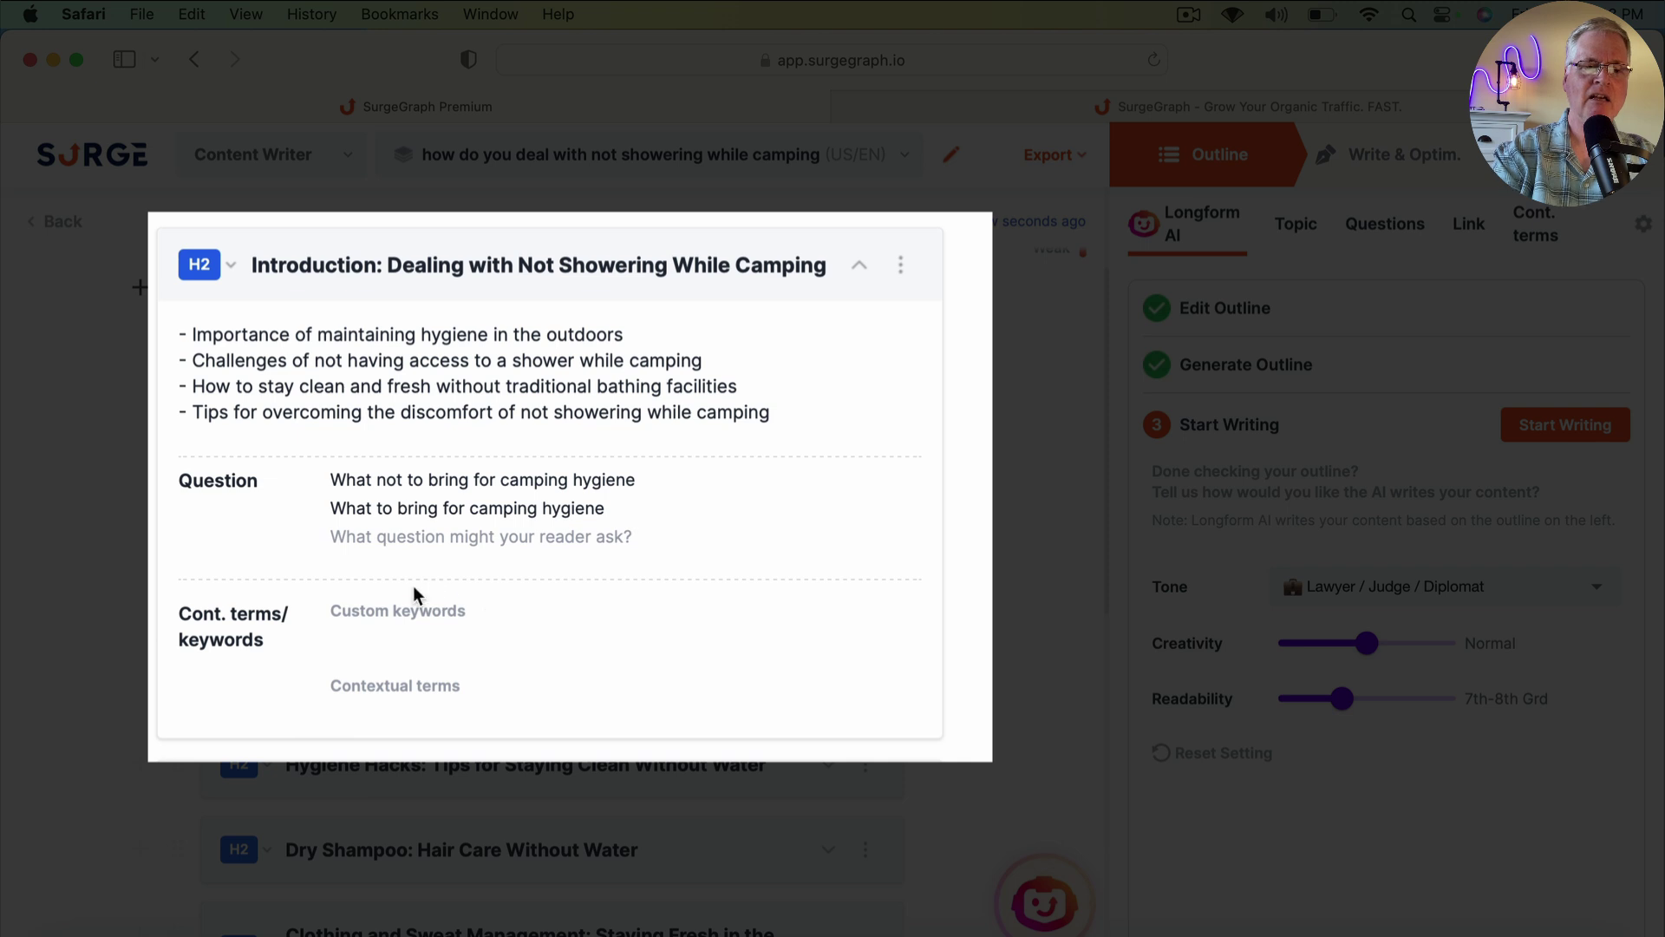
{"action": "left_click", "coordinate": [792, 415]}
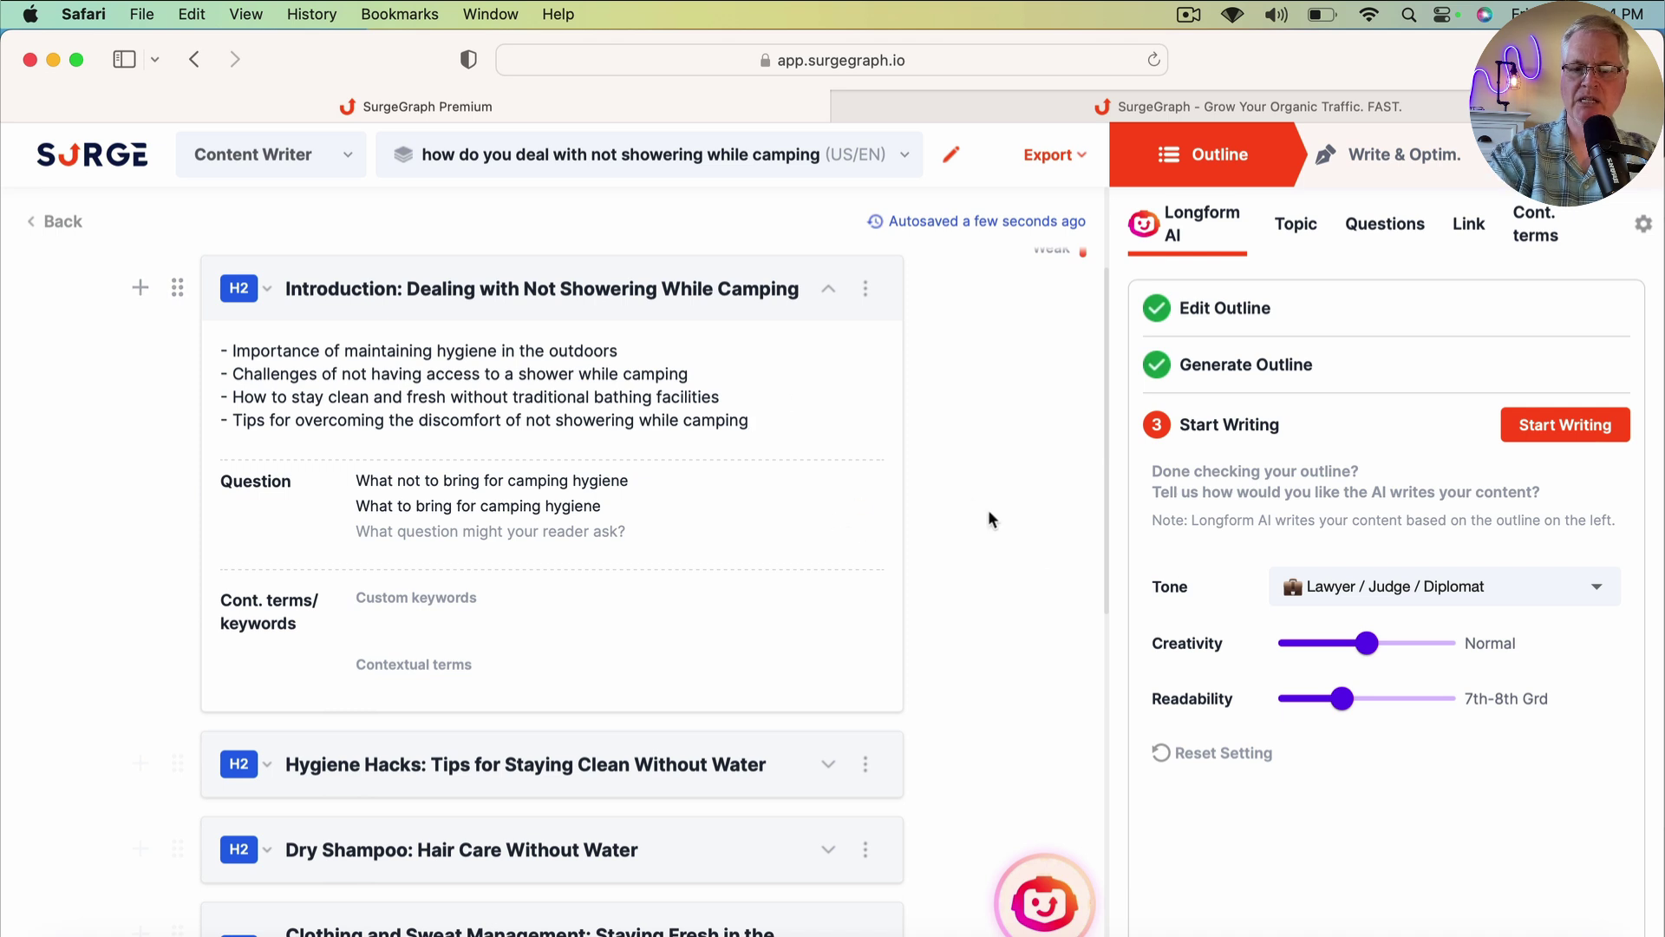
Start the AI drafting 'Stay Fresh: 6 Camping Hygiene Hacks' from the outline.
{"action": "left_click", "coordinate": [1571, 429]}
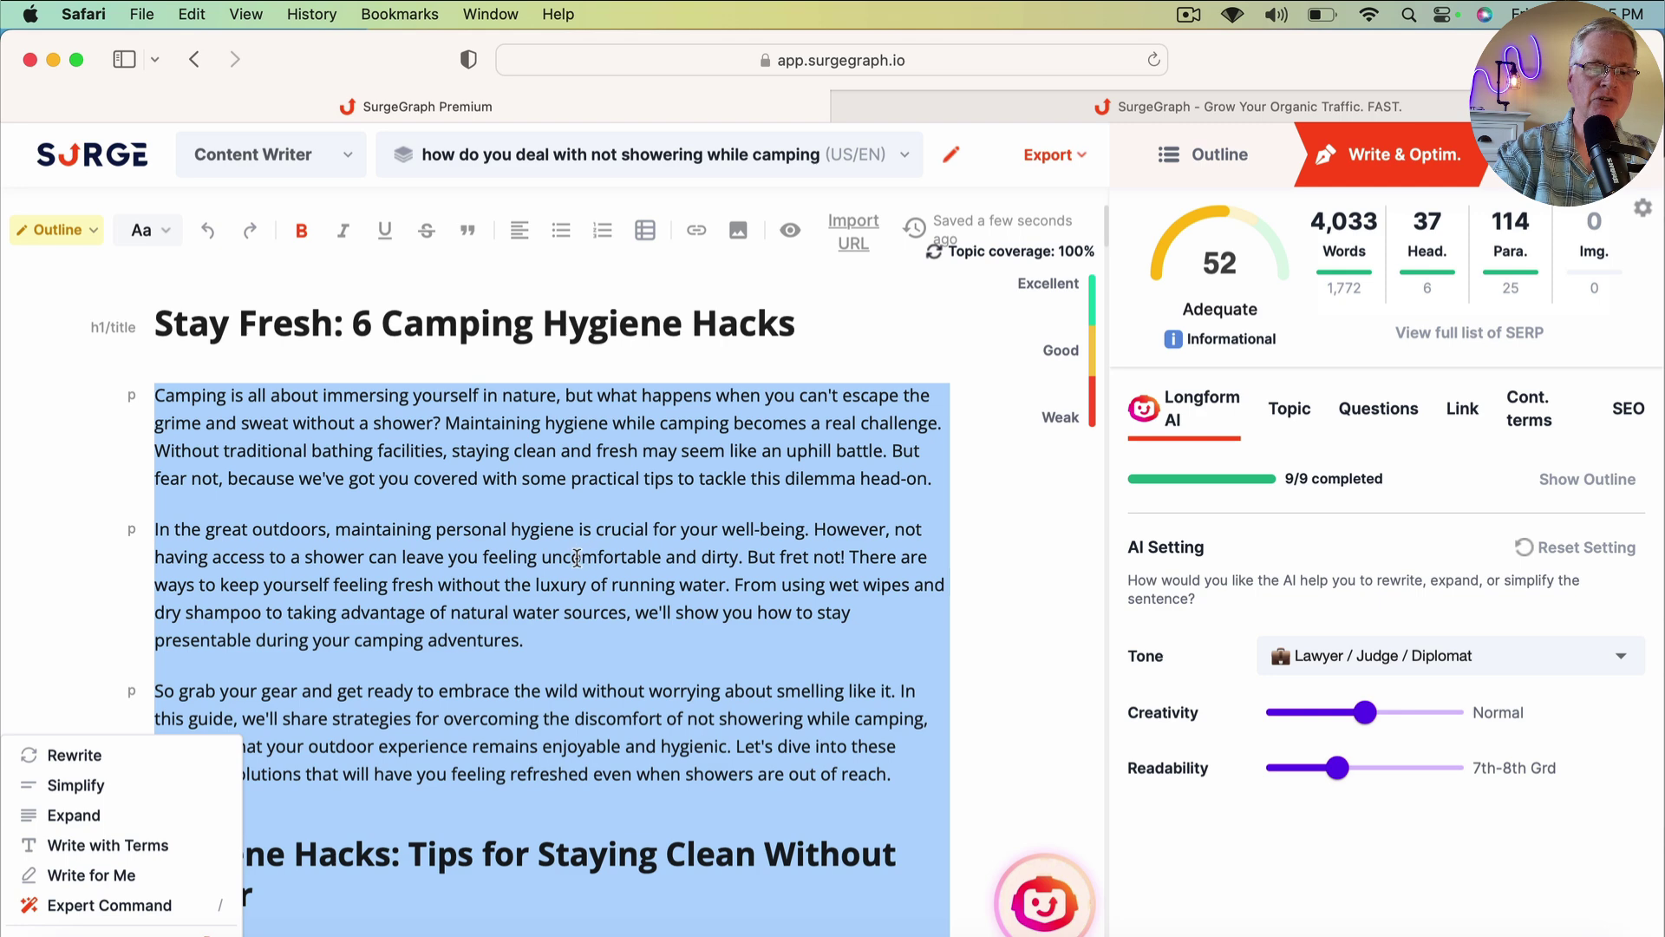
Deselect the article and select its opening paragraph to show the AI rewrite menu.
{"action": "left_click", "coordinate": [544, 493]}
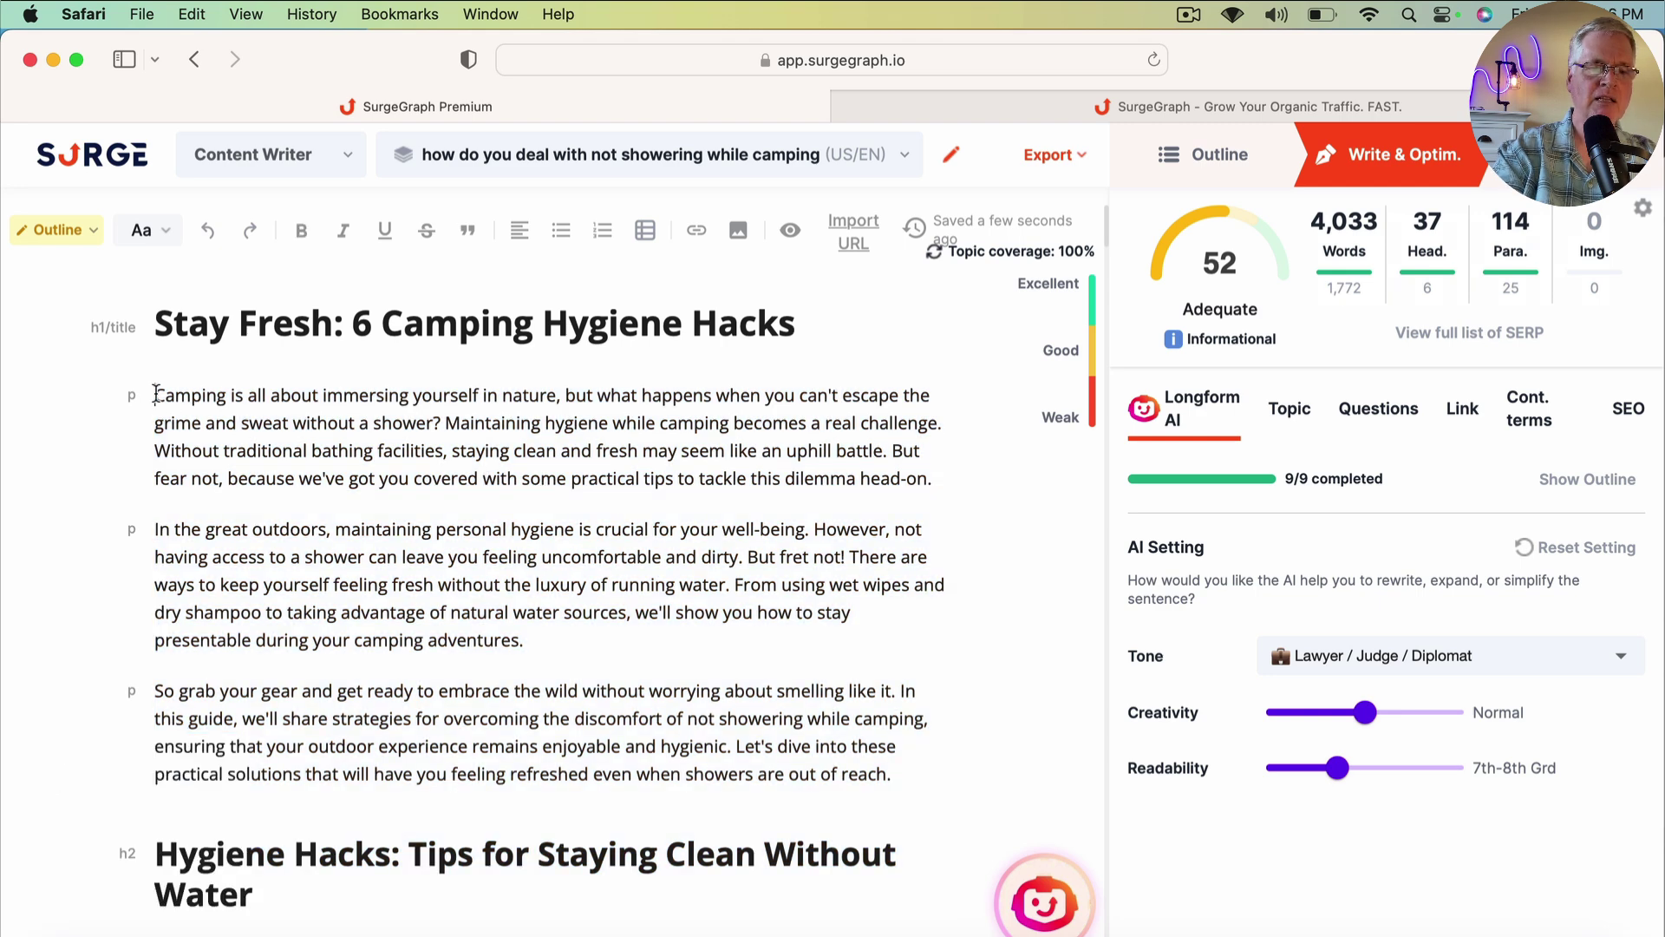
{"action": "left_click_drag", "start_coordinate": [153, 395], "coordinate": [933, 475]}
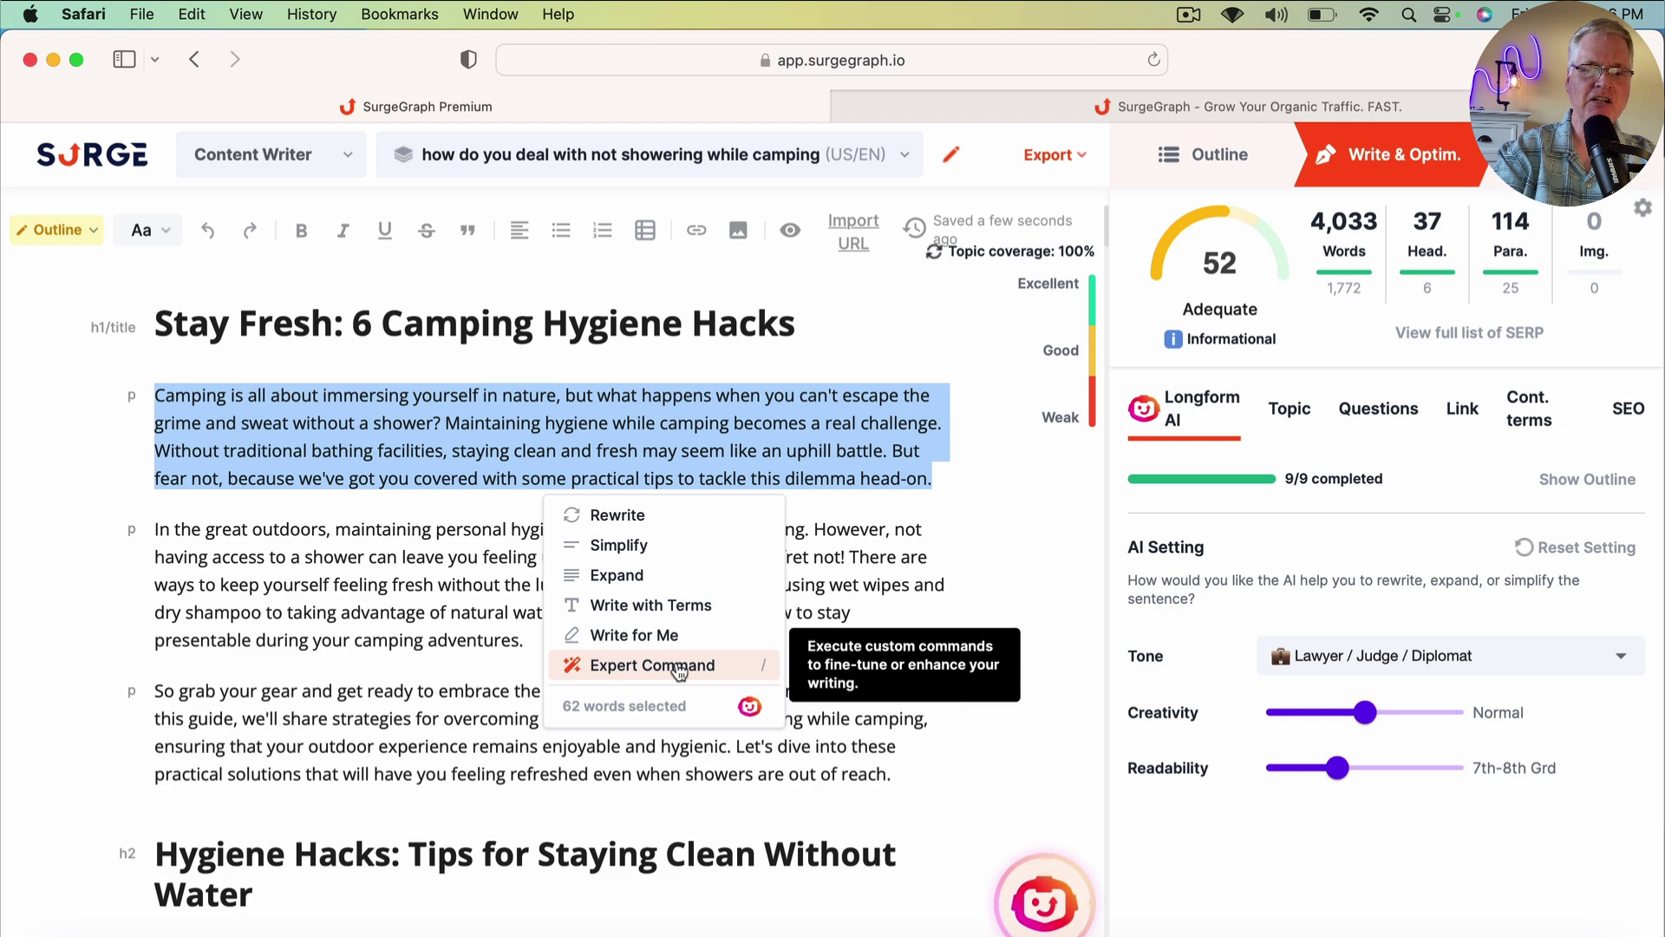
Start an Expert Command on the opening paragraph, then cancel it without changes.
{"action": "left_click", "coordinate": [680, 672]}
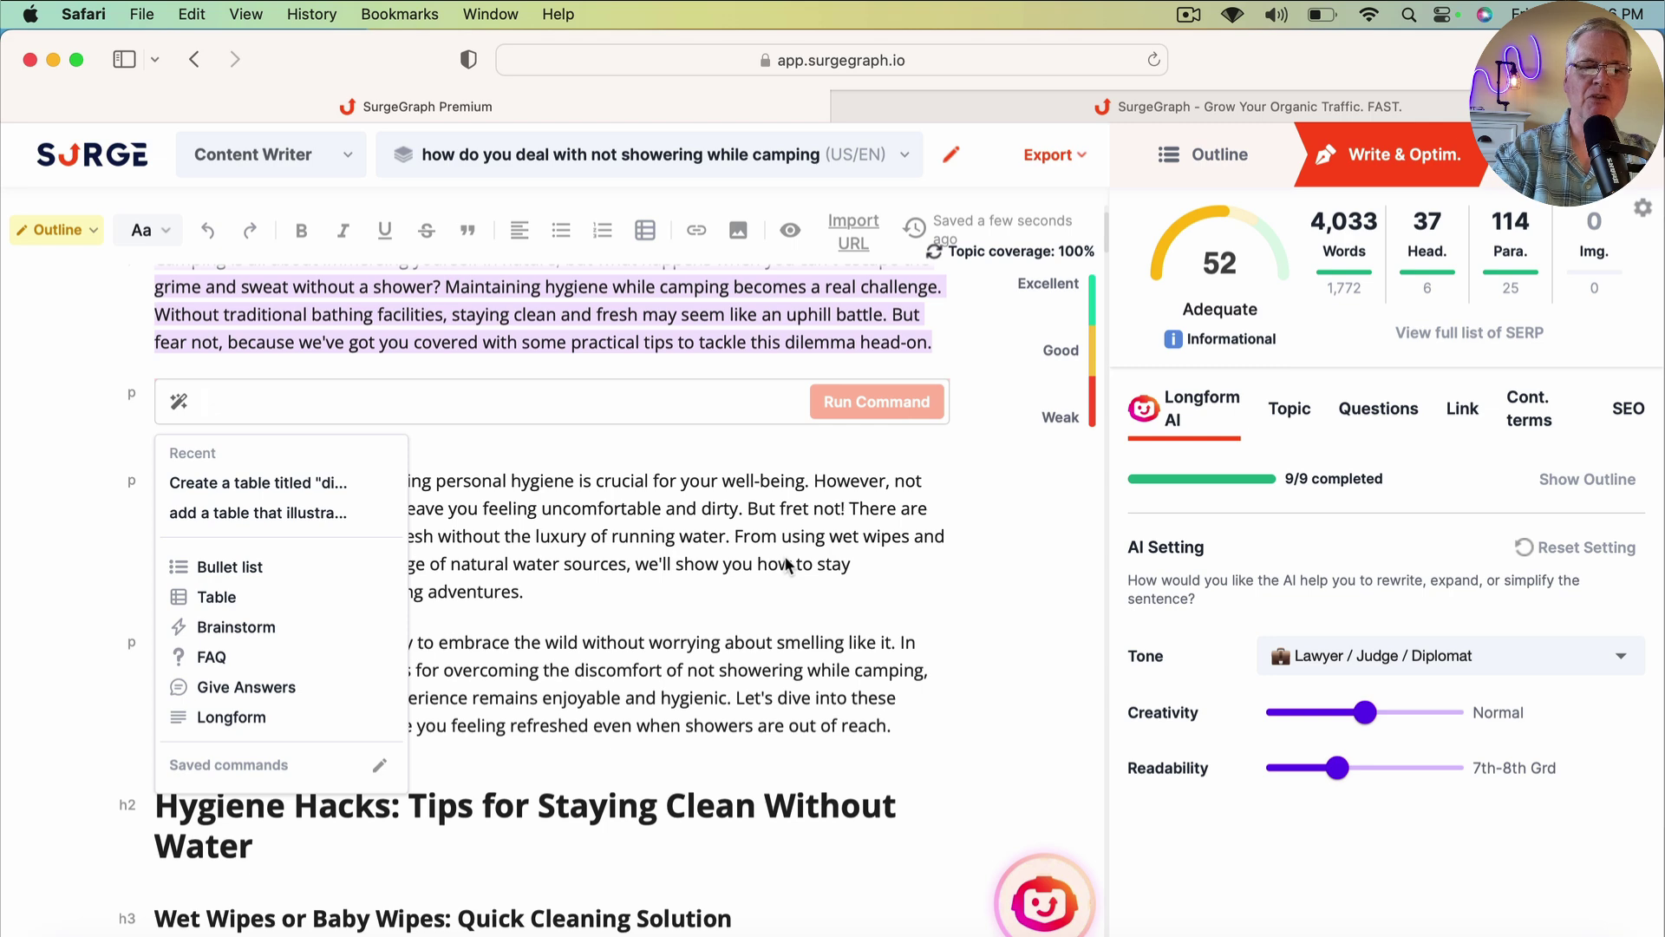
{"action": "key", "text": "Escape"}
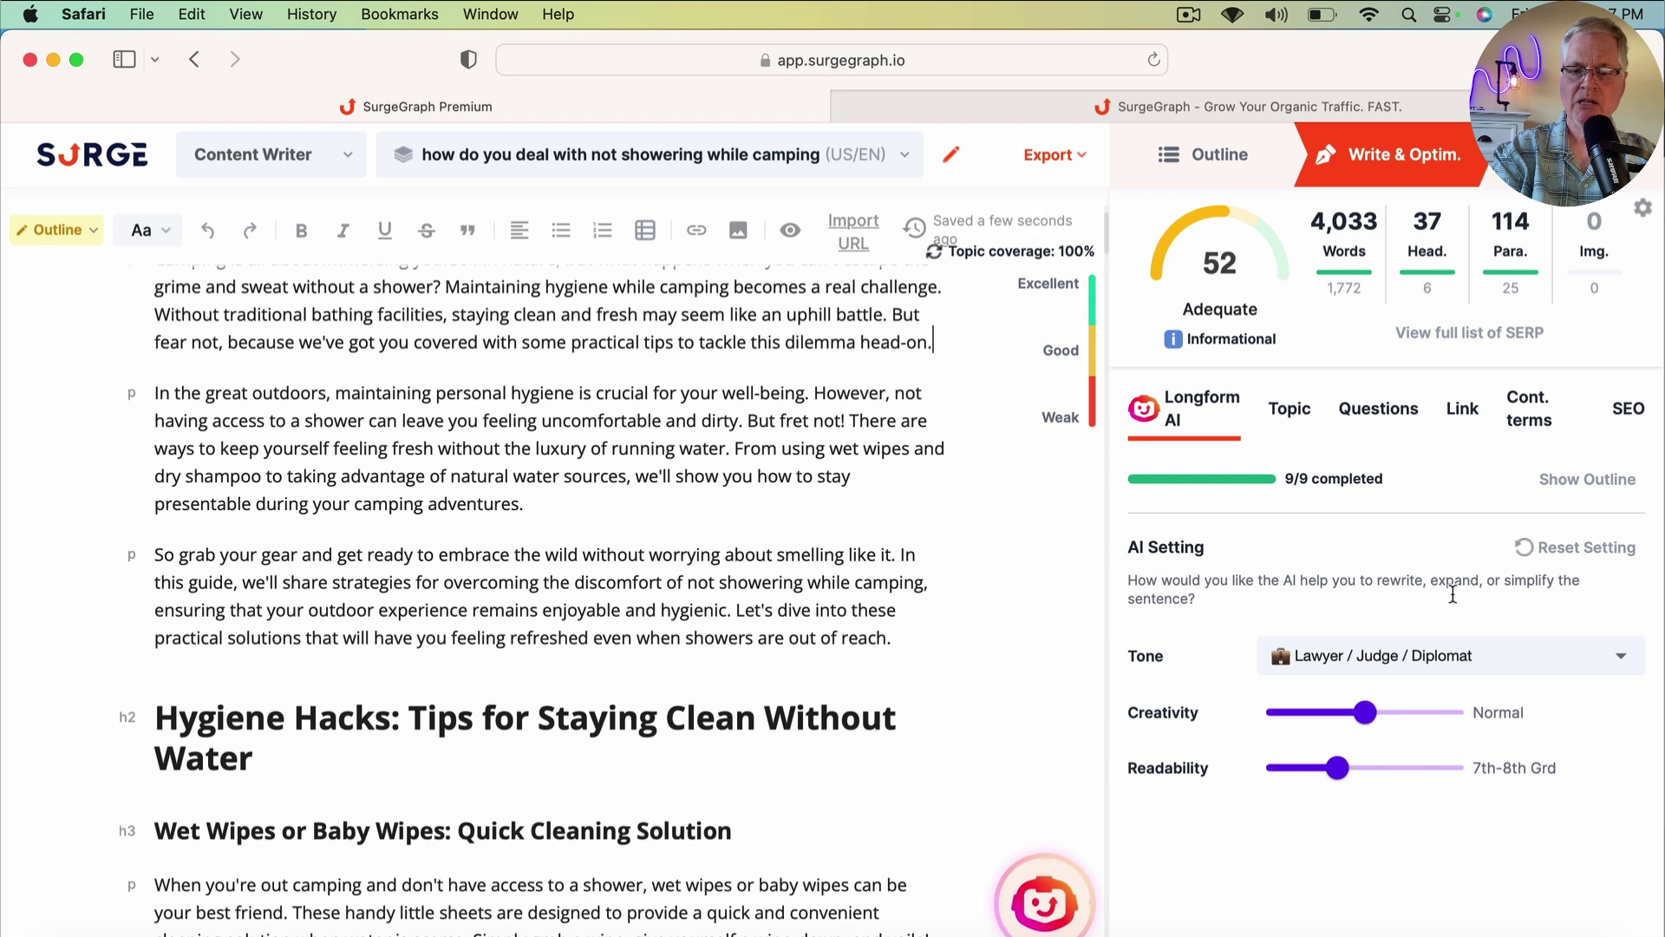
Change the AI tone from Lawyer / Judge / Diplomat to Radio host / Podcaster / Talk show host.
{"action": "left_click", "coordinate": [1625, 663]}
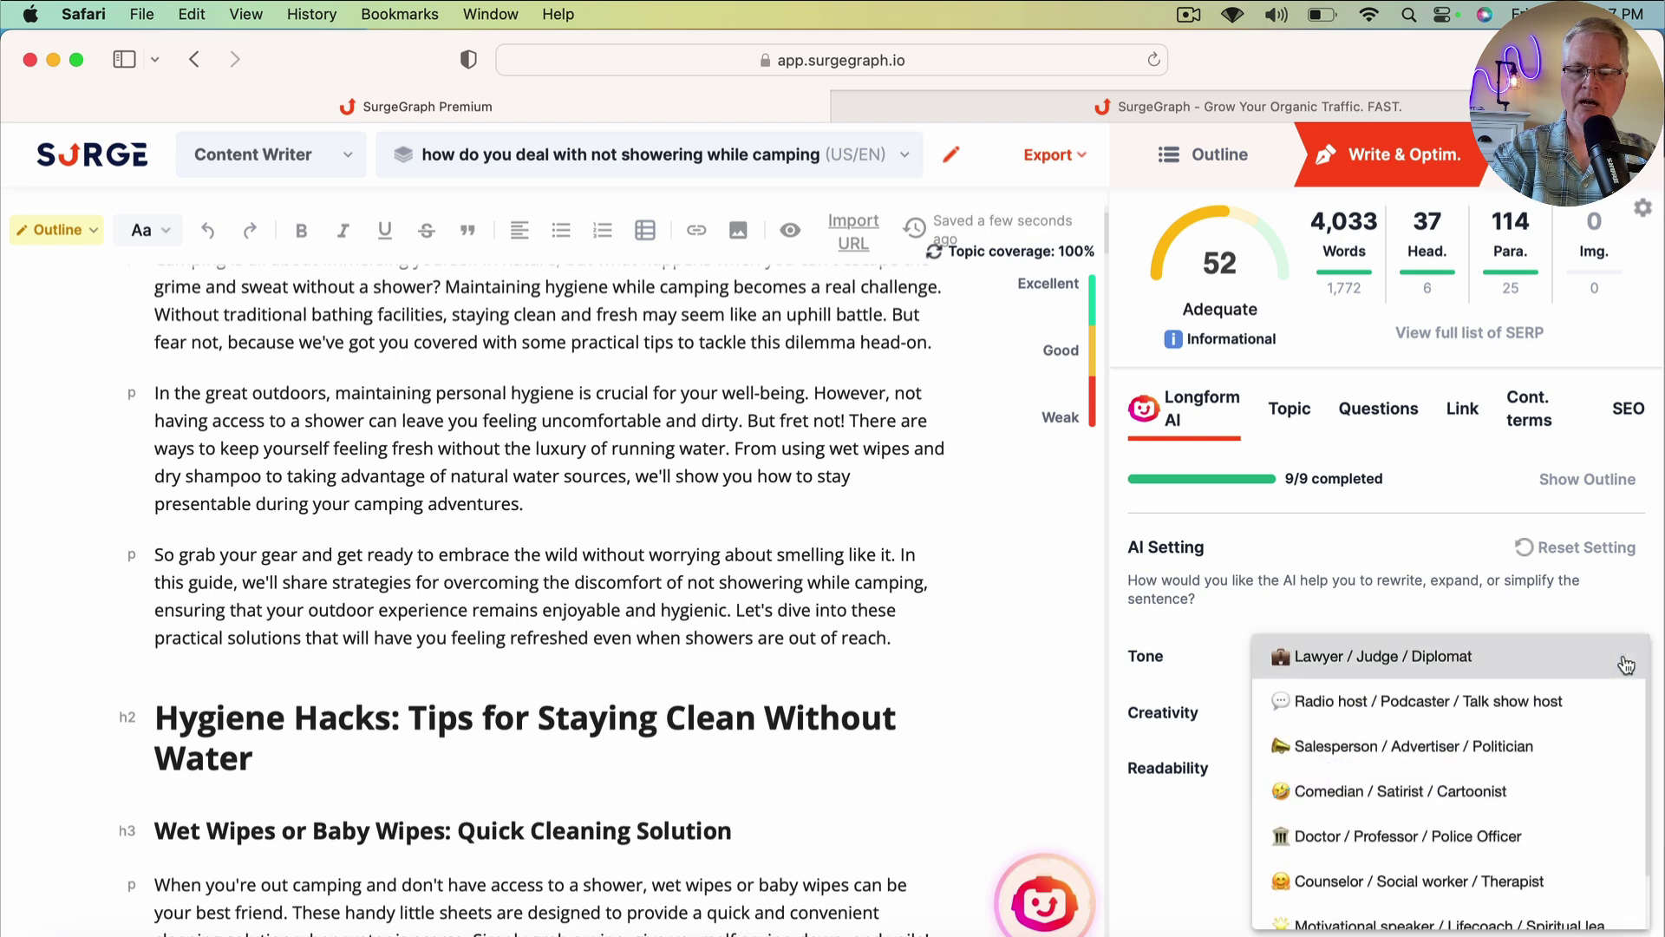
{"action": "left_click", "coordinate": [1499, 702]}
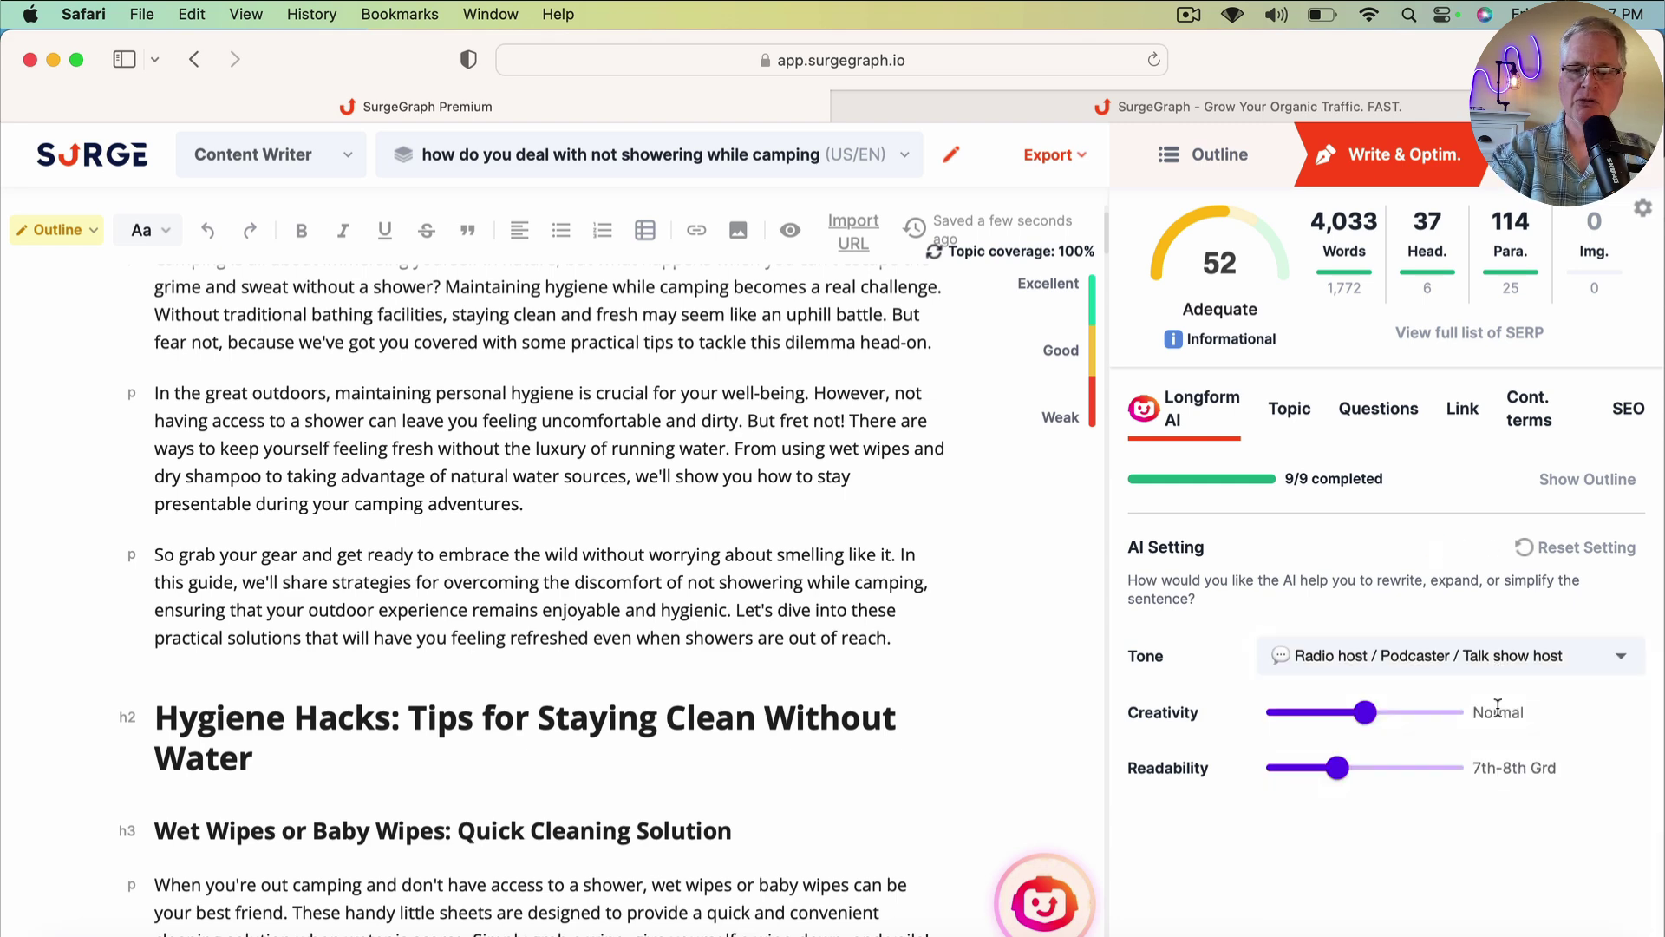
Review the optimizer's suggested topics, related questions and competitor links.
{"action": "left_click", "coordinate": [1289, 415]}
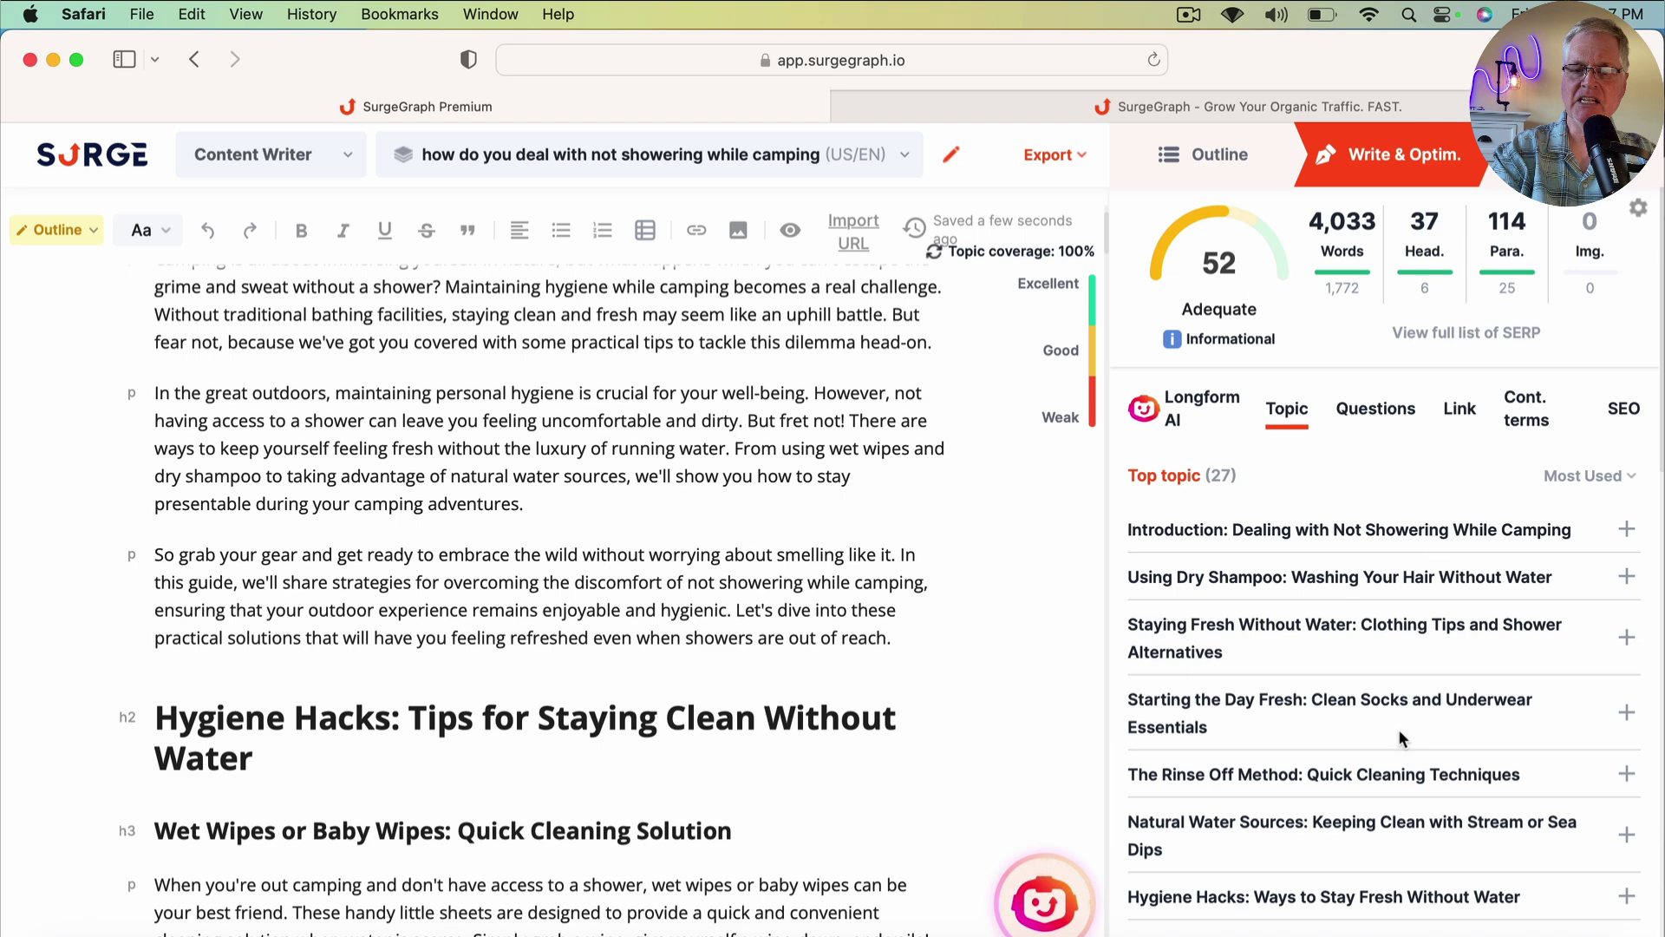
{"action": "left_click", "coordinate": [1386, 413]}
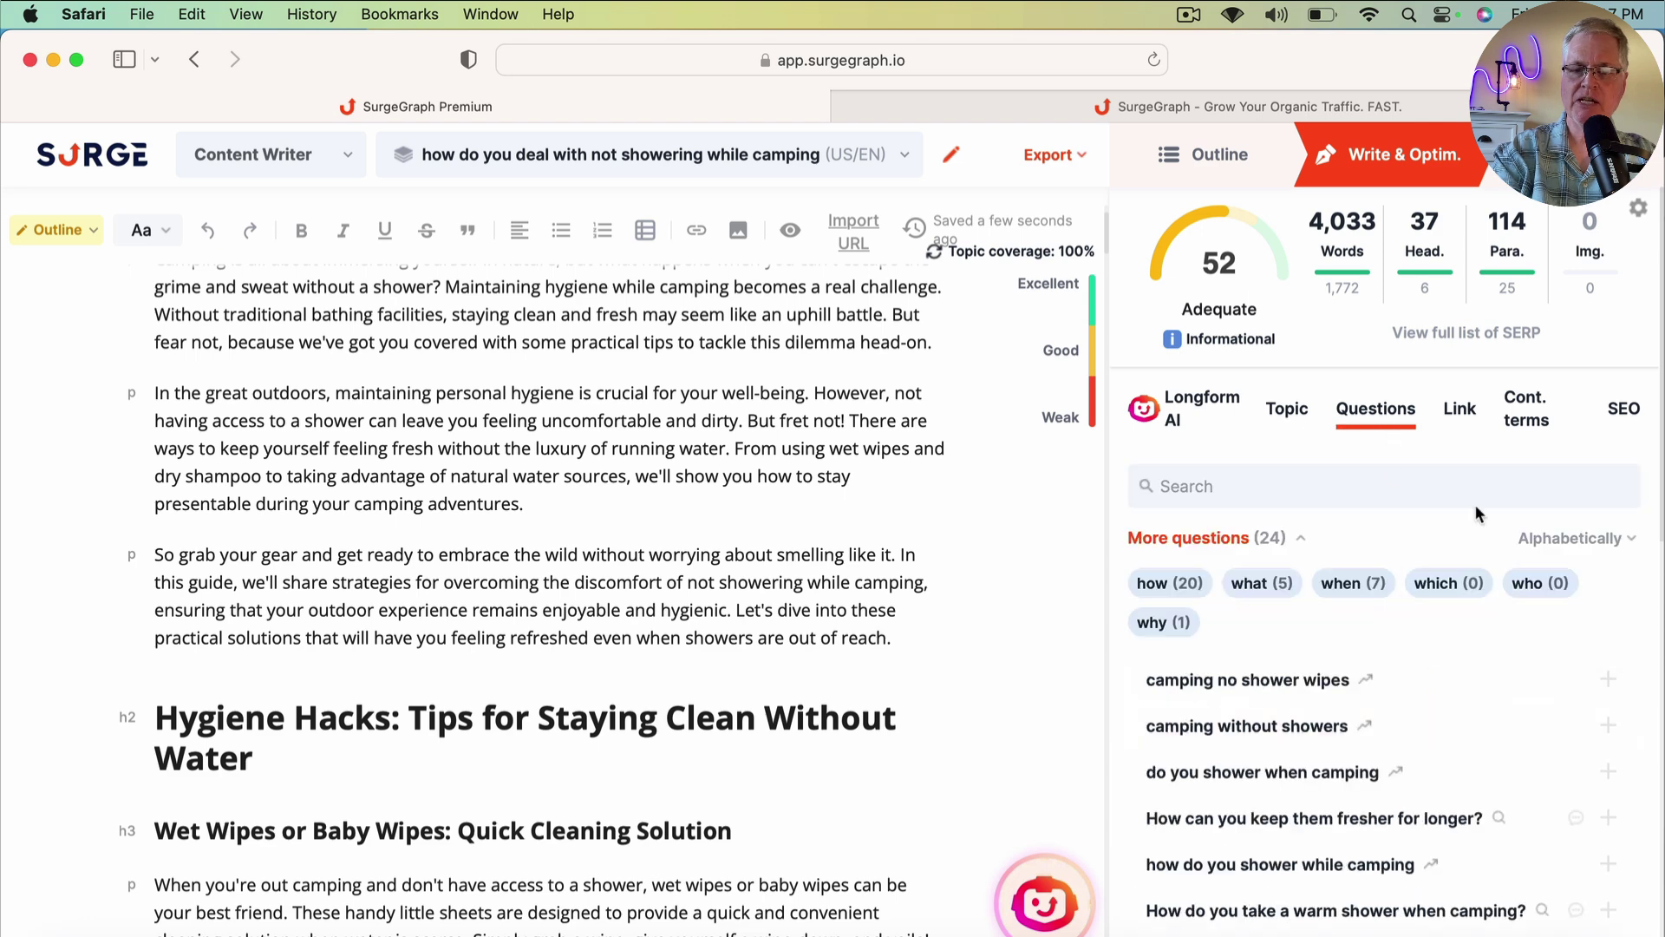
{"action": "left_click", "coordinate": [1463, 415]}
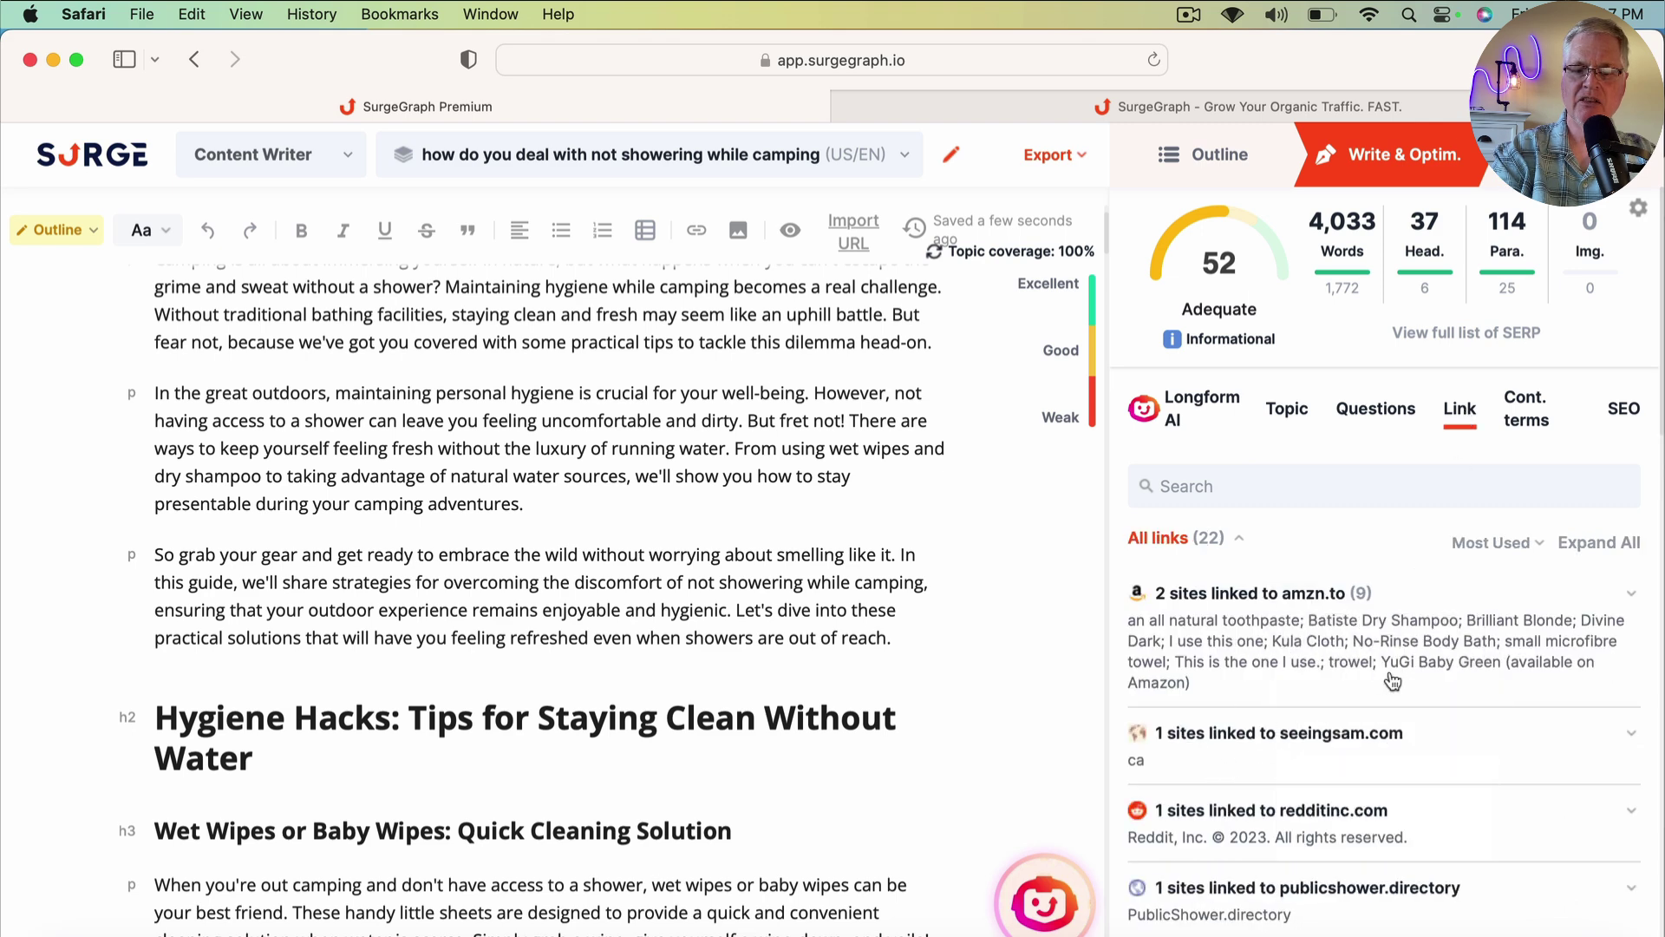
{"action": "scroll", "coordinate": [1392, 681], "scroll_direction": "down", "scroll_amount": 3}
{"action": "scroll", "coordinate": [1392, 681], "scroll_direction": "down", "scroll_amount": 5}
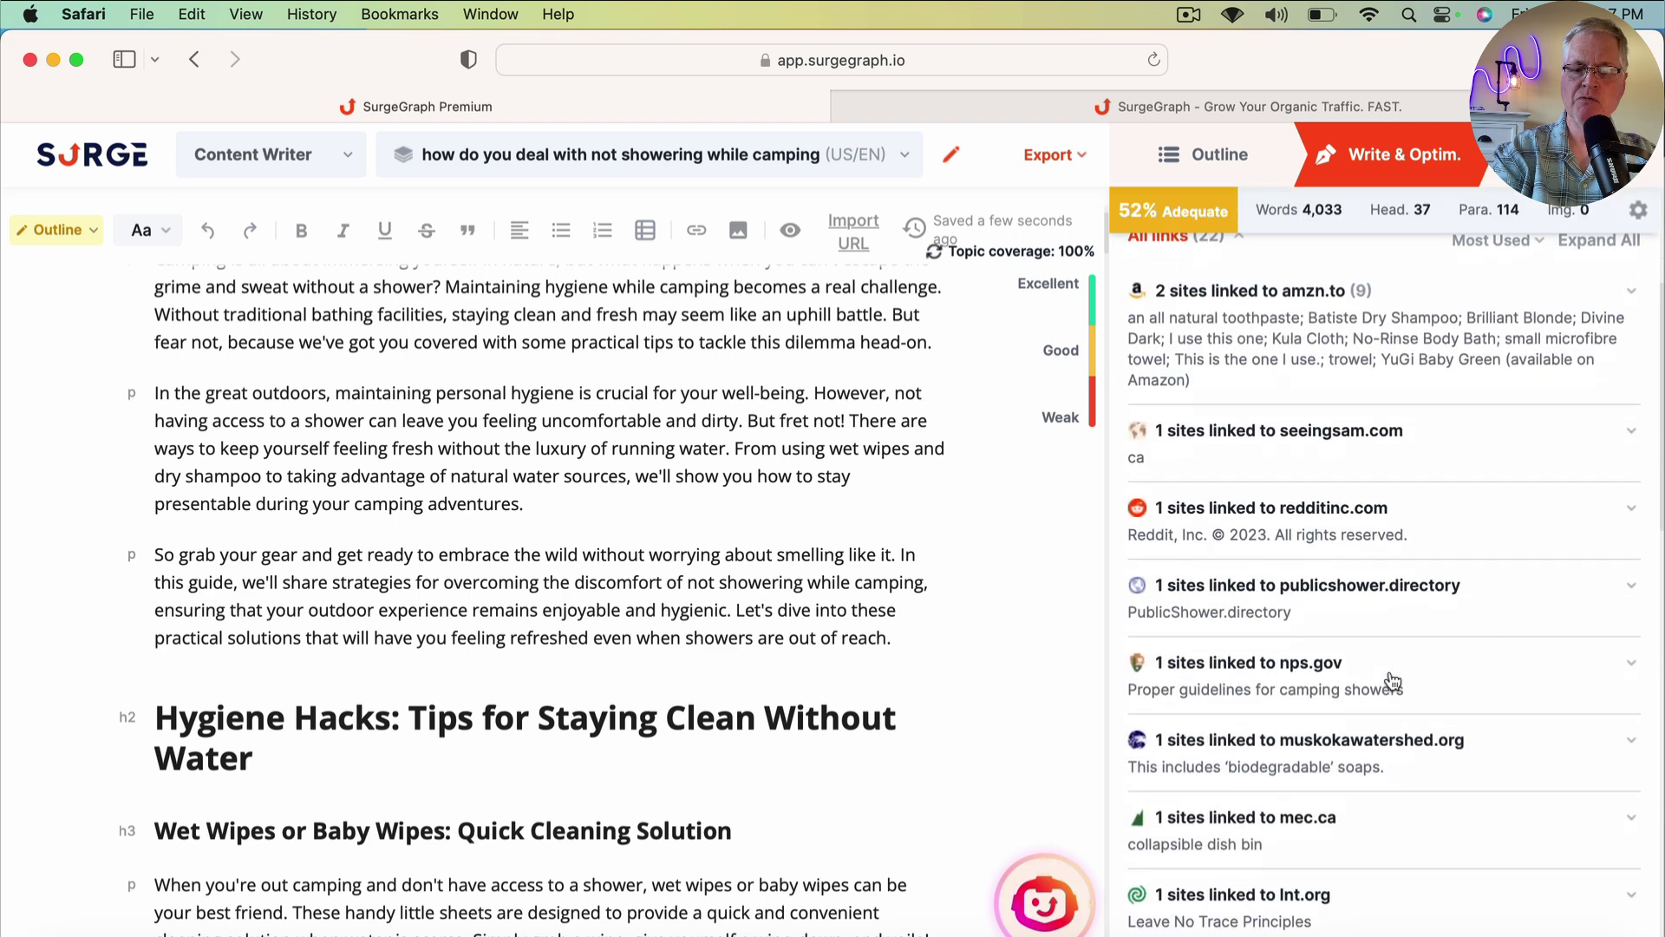
{"action": "scroll", "coordinate": [1392, 681], "scroll_direction": "down", "scroll_amount": 1}
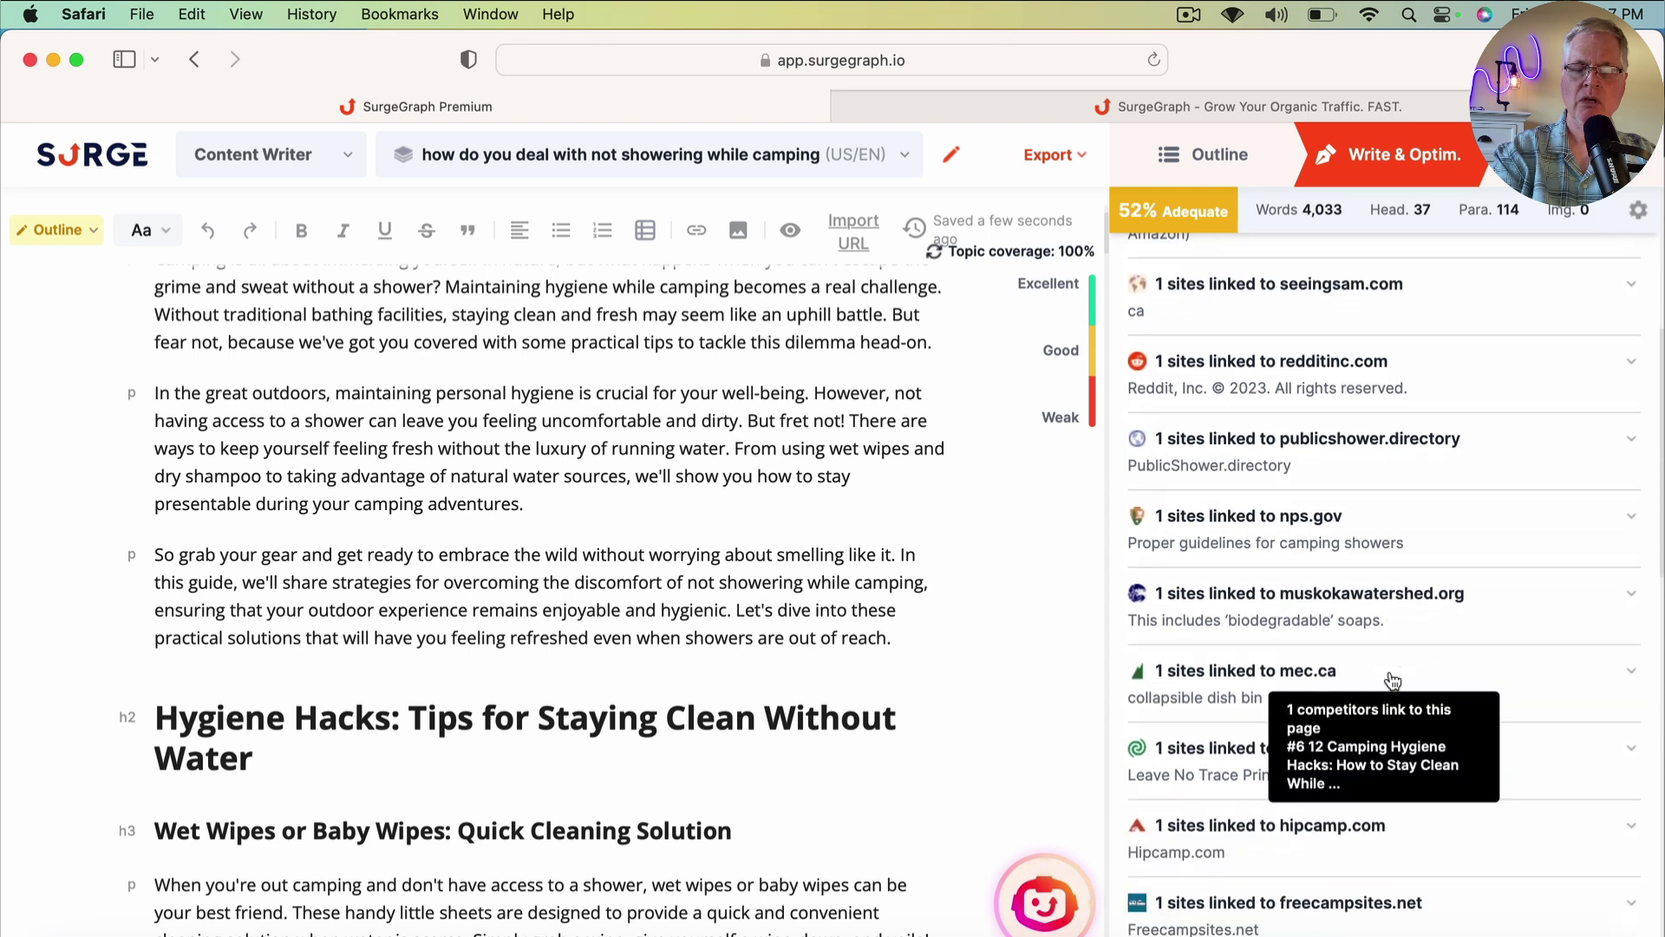
{"action": "scroll", "coordinate": [1392, 679], "scroll_direction": "up", "scroll_amount": 8}
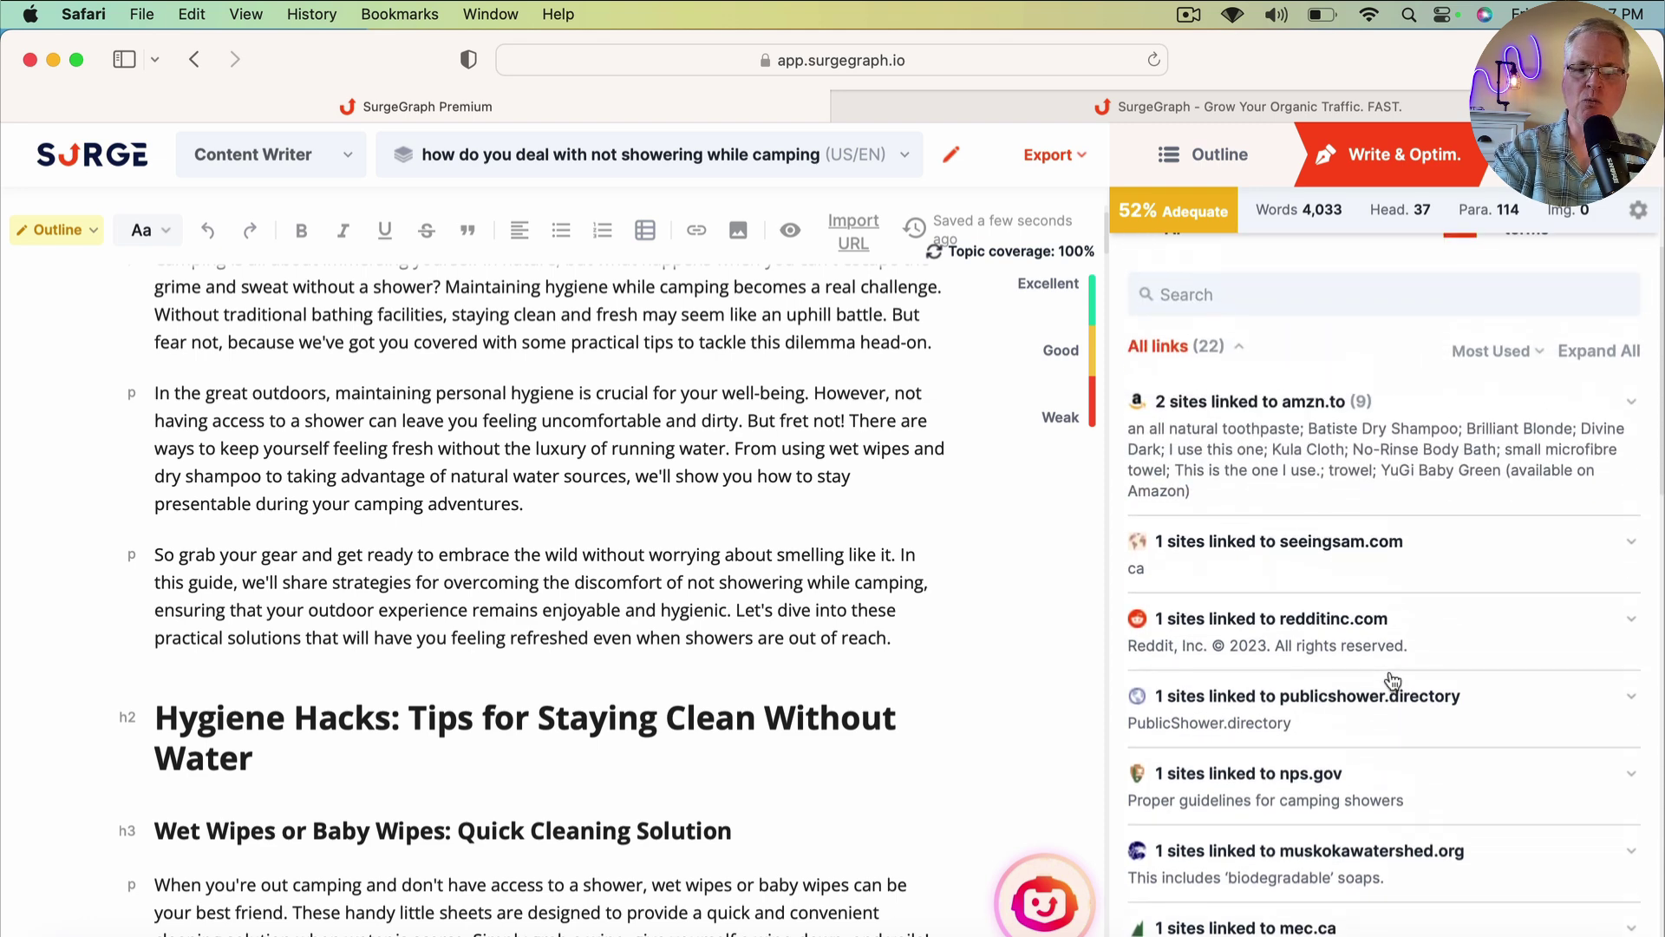
{"action": "scroll", "coordinate": [1392, 679], "scroll_direction": "up", "scroll_amount": 1}
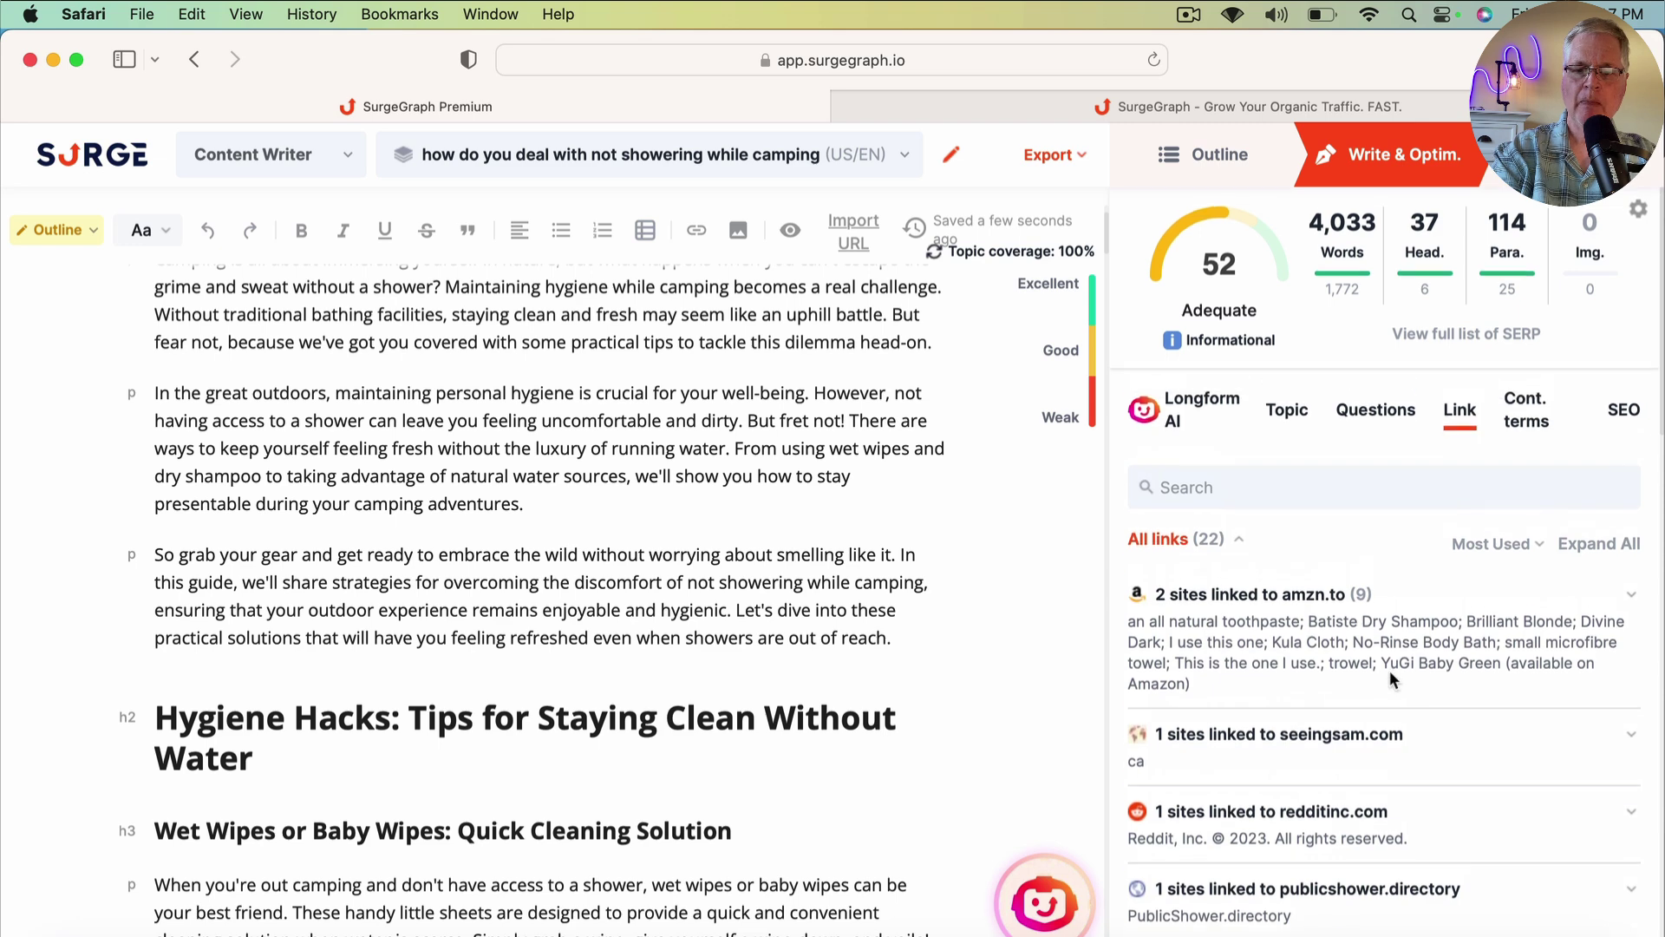
Browse the 164 contextual terms and their usage counts, such as shower at 33/18~71.
{"action": "left_click", "coordinate": [1536, 425]}
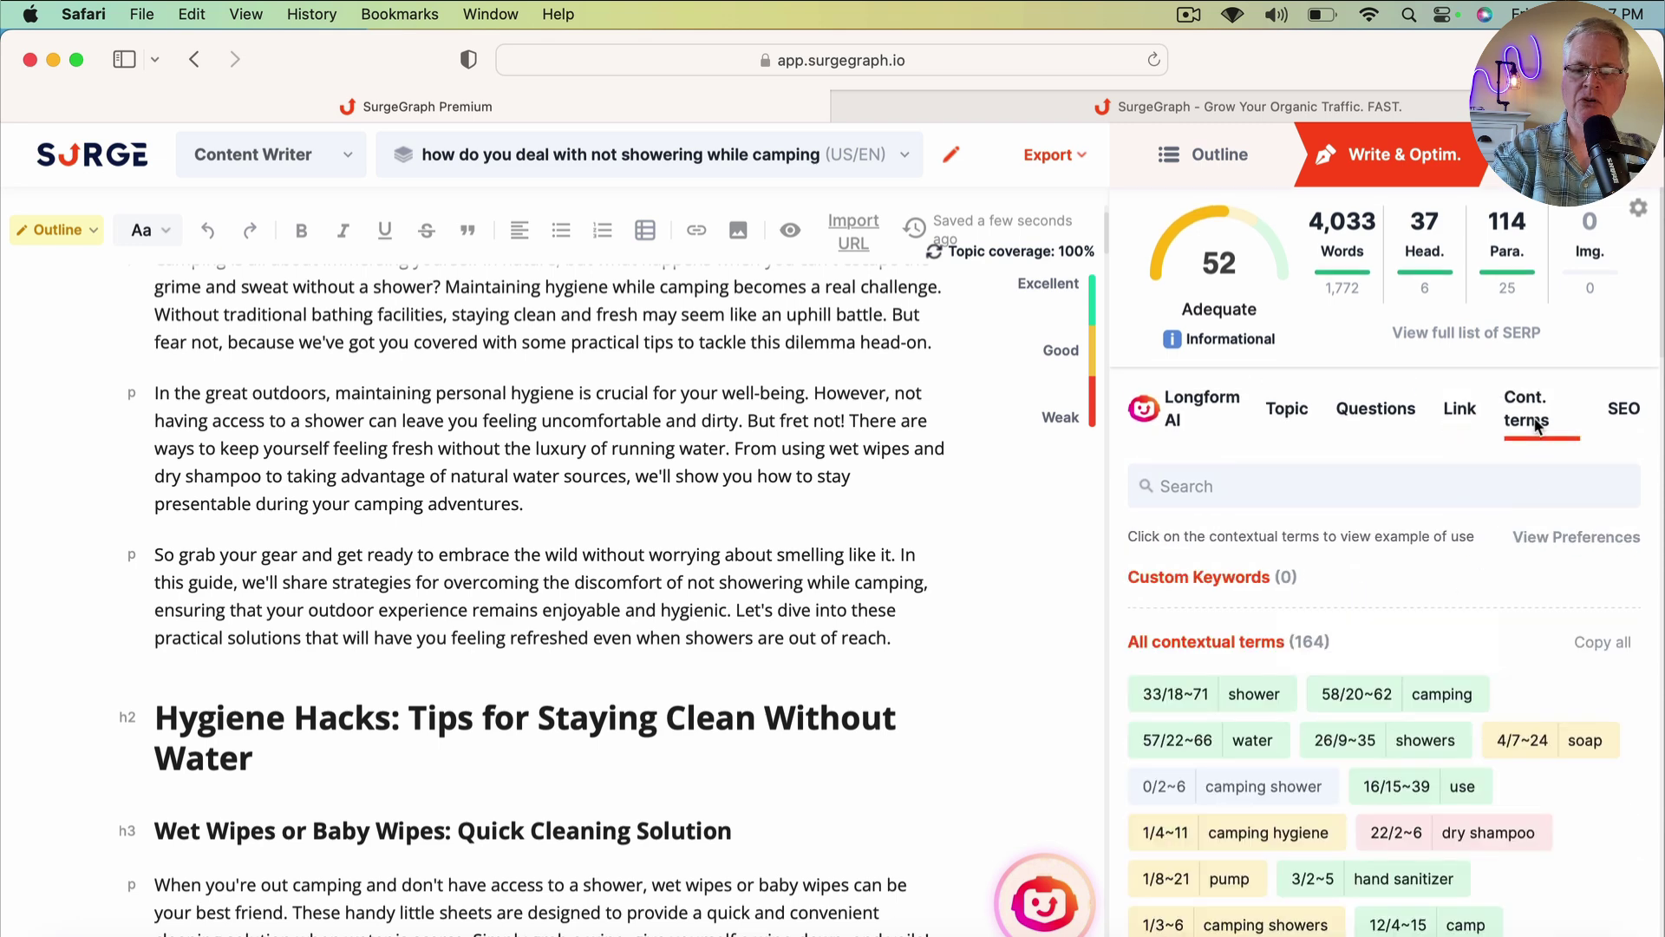
{"action": "scroll", "coordinate": [1466, 640], "scroll_direction": "down", "scroll_amount": 3}
{"action": "scroll", "coordinate": [1466, 640], "scroll_direction": "down", "scroll_amount": 4}
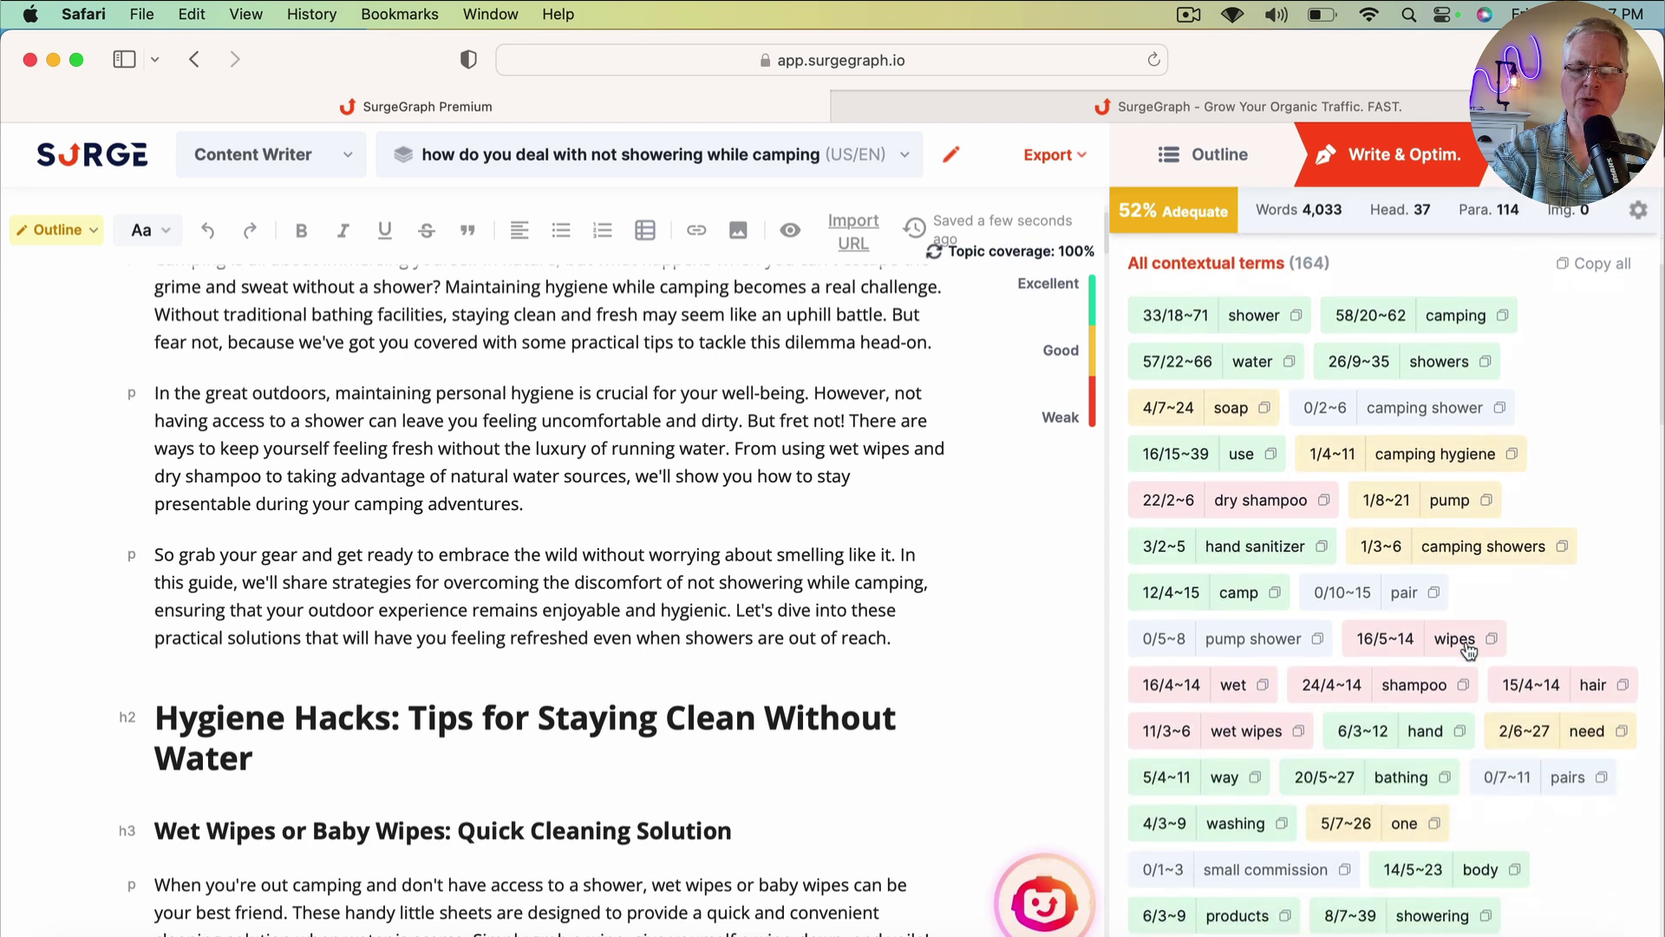
{"action": "scroll", "coordinate": [1466, 649], "scroll_direction": "up", "scroll_amount": 1}
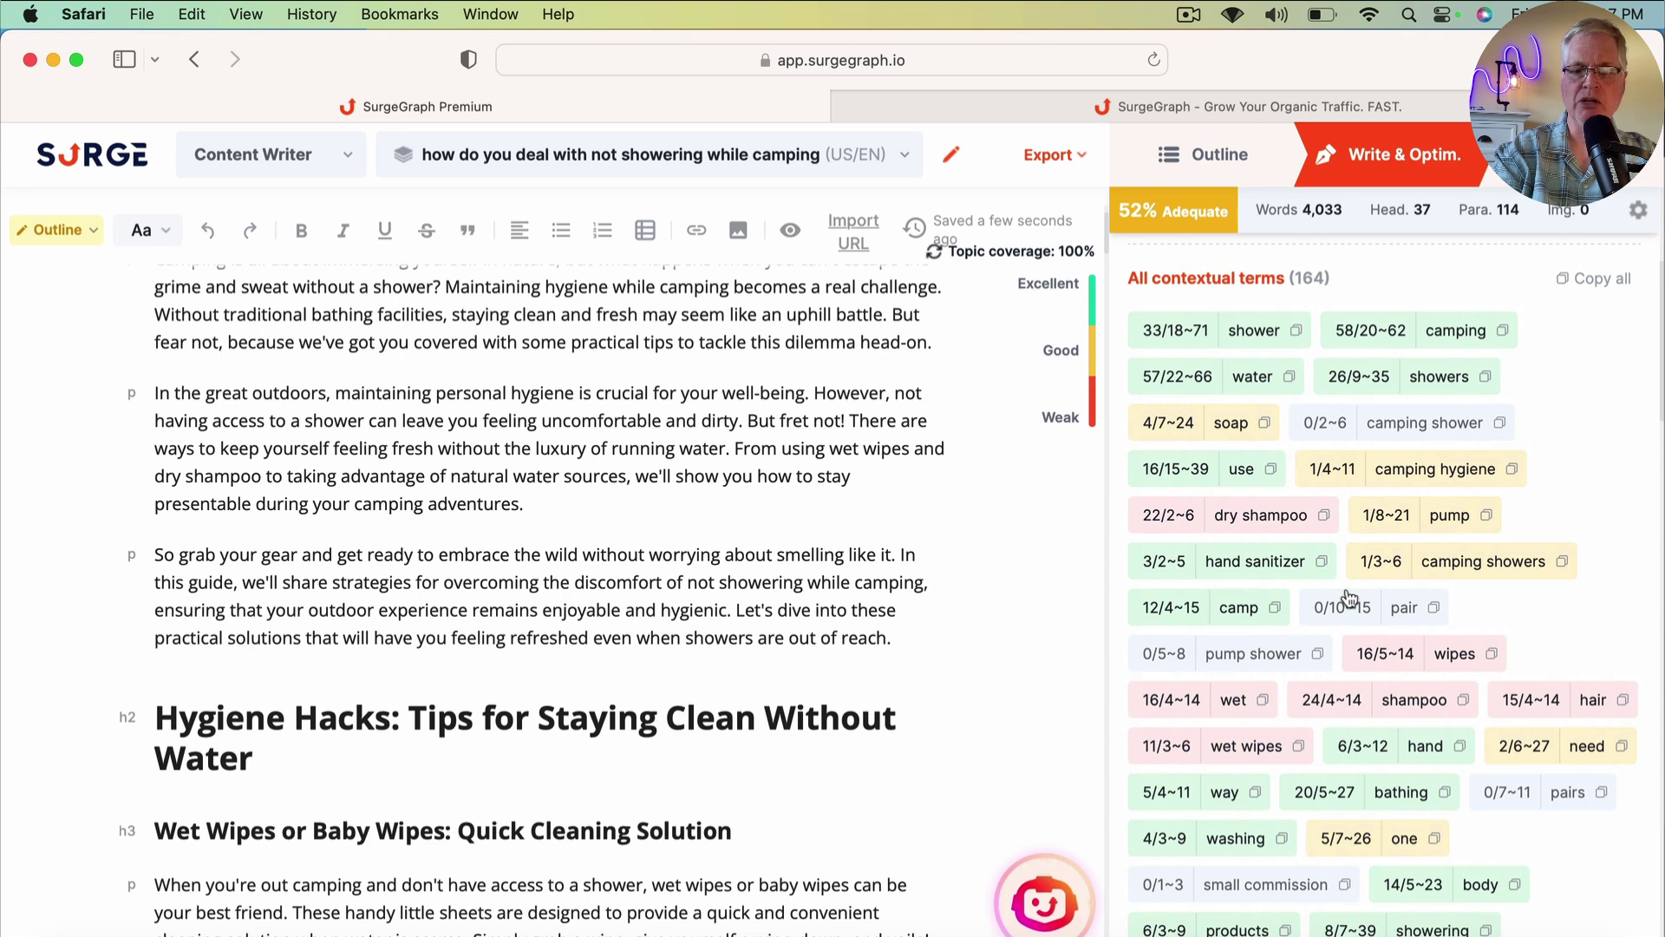
{"action": "scroll", "coordinate": [1446, 489], "scroll_direction": "up", "scroll_amount": 5}
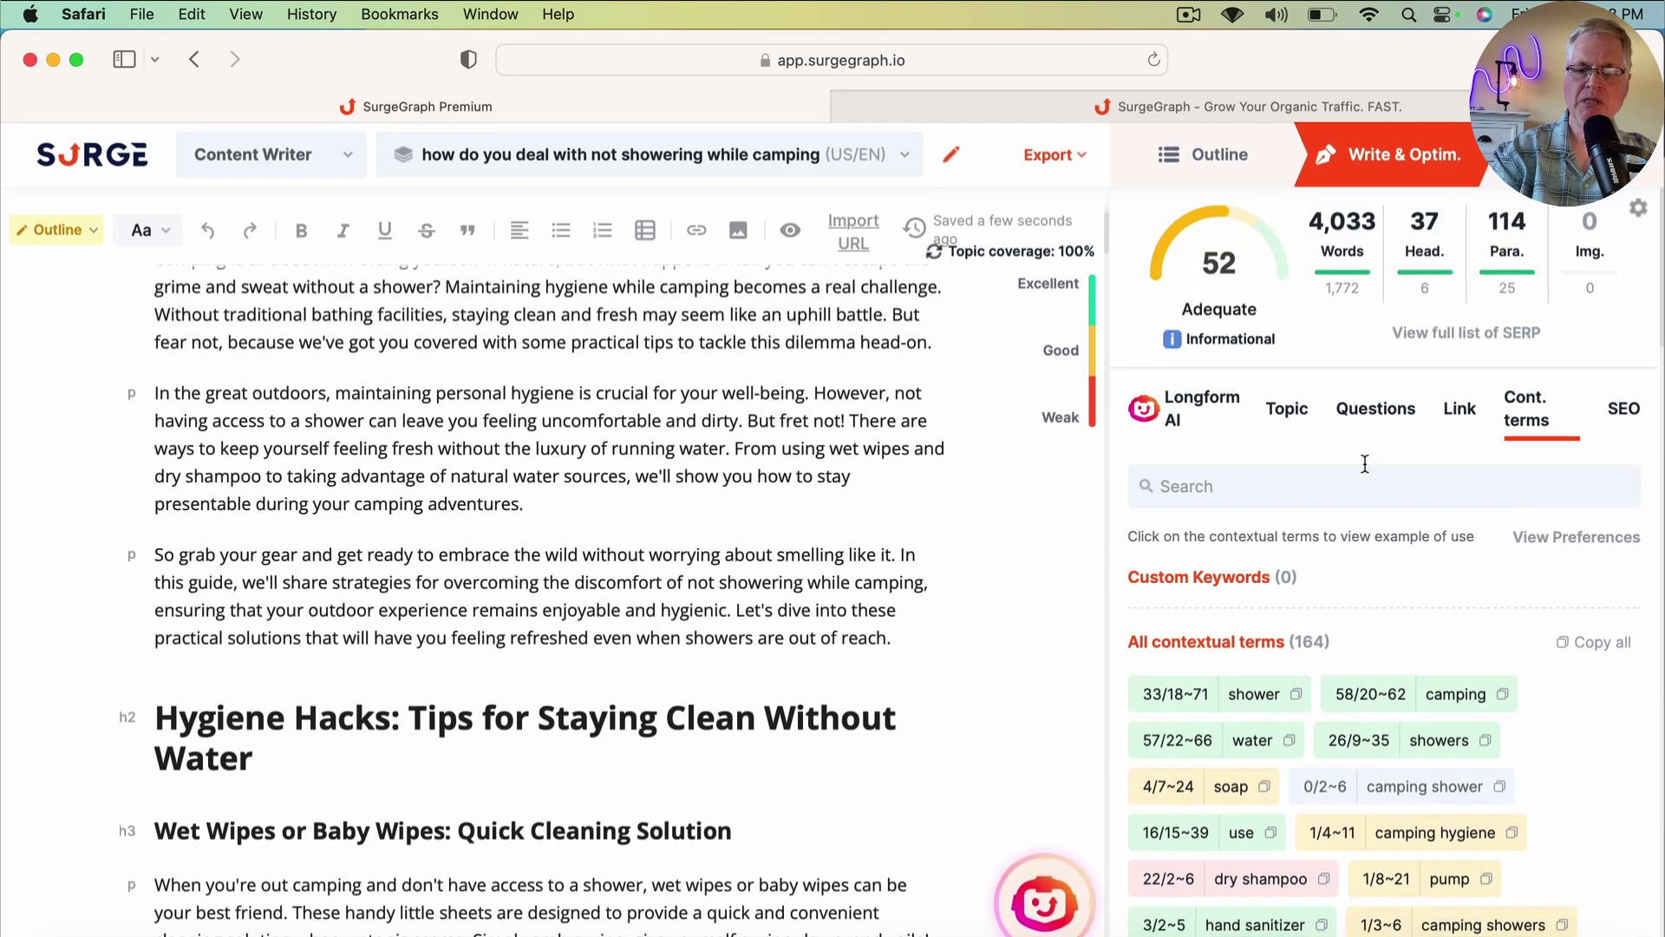
Open the SEO tab and scroll to the SEO suggestions, which flag 13 needed improvements.
{"action": "left_click", "coordinate": [1623, 409]}
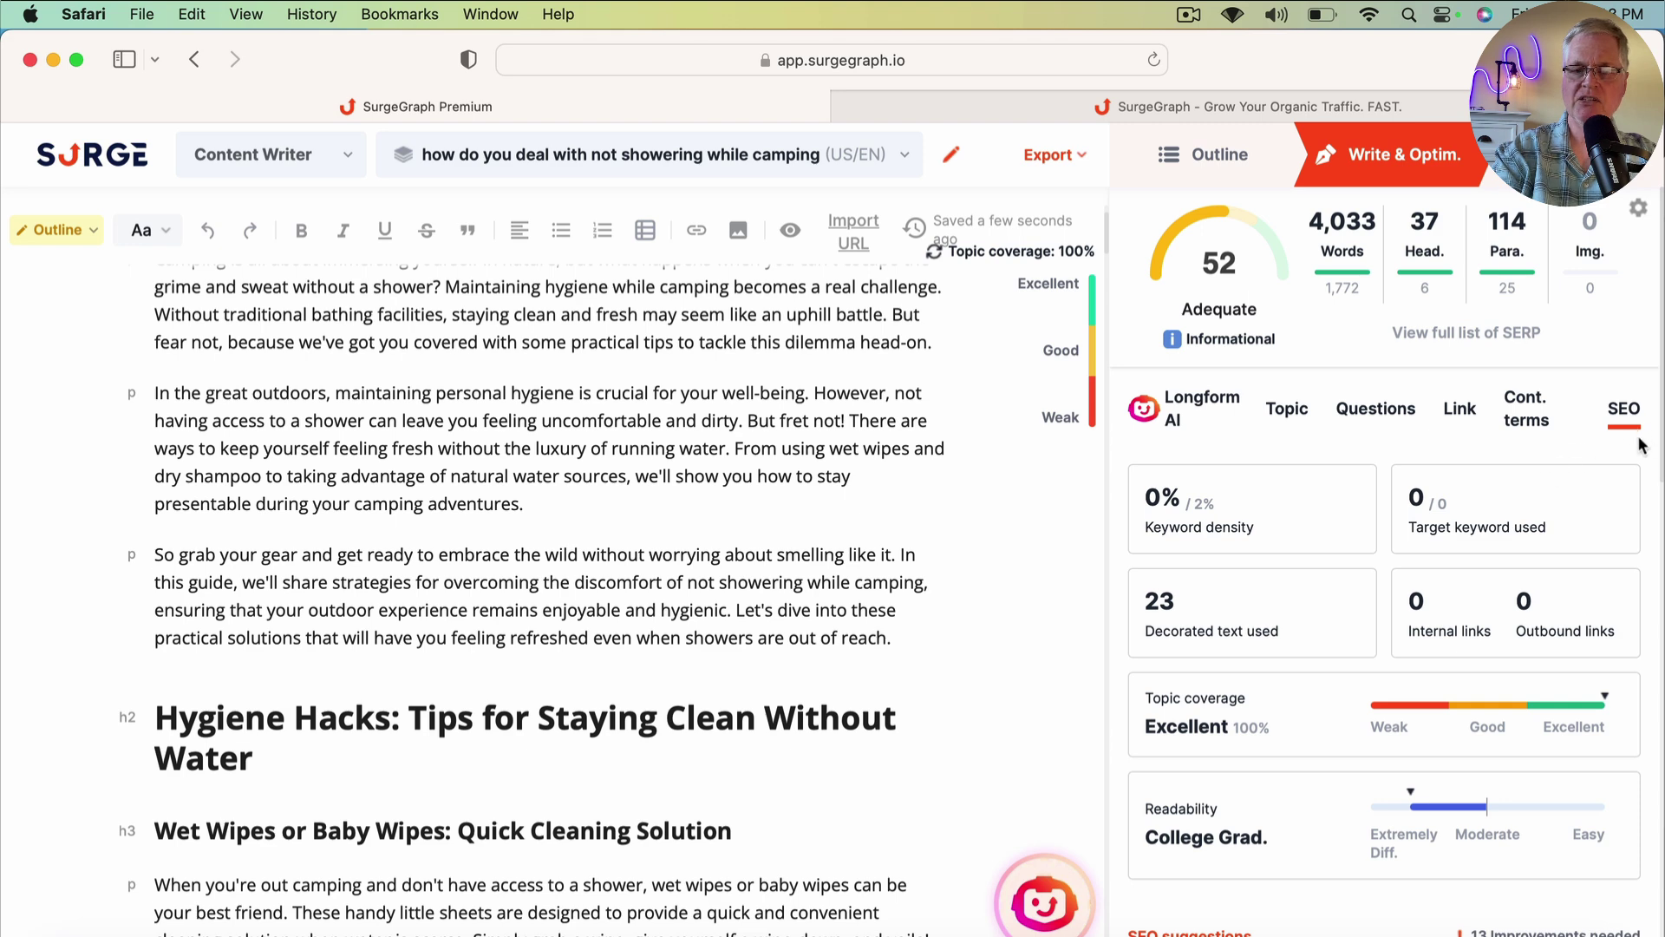
{"action": "scroll", "coordinate": [1639, 444], "scroll_direction": "down", "scroll_amount": 2}
{"action": "scroll", "coordinate": [1640, 444], "scroll_direction": "down", "scroll_amount": 6}
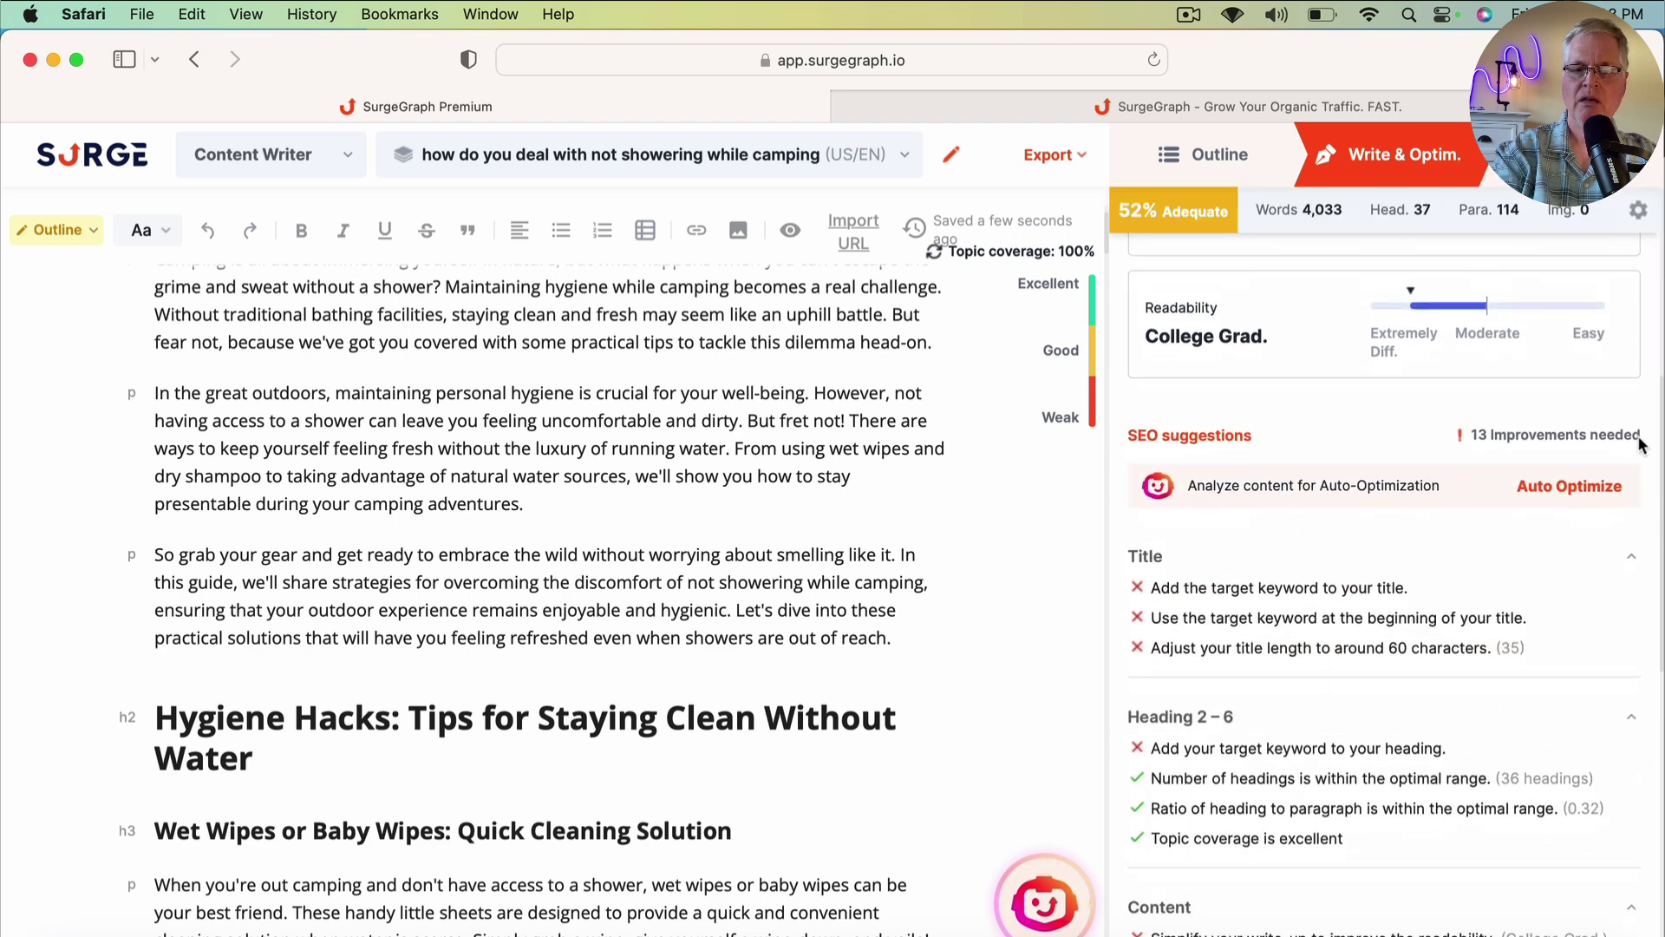
{"action": "scroll", "coordinate": [1639, 444], "scroll_direction": "down", "scroll_amount": 1}
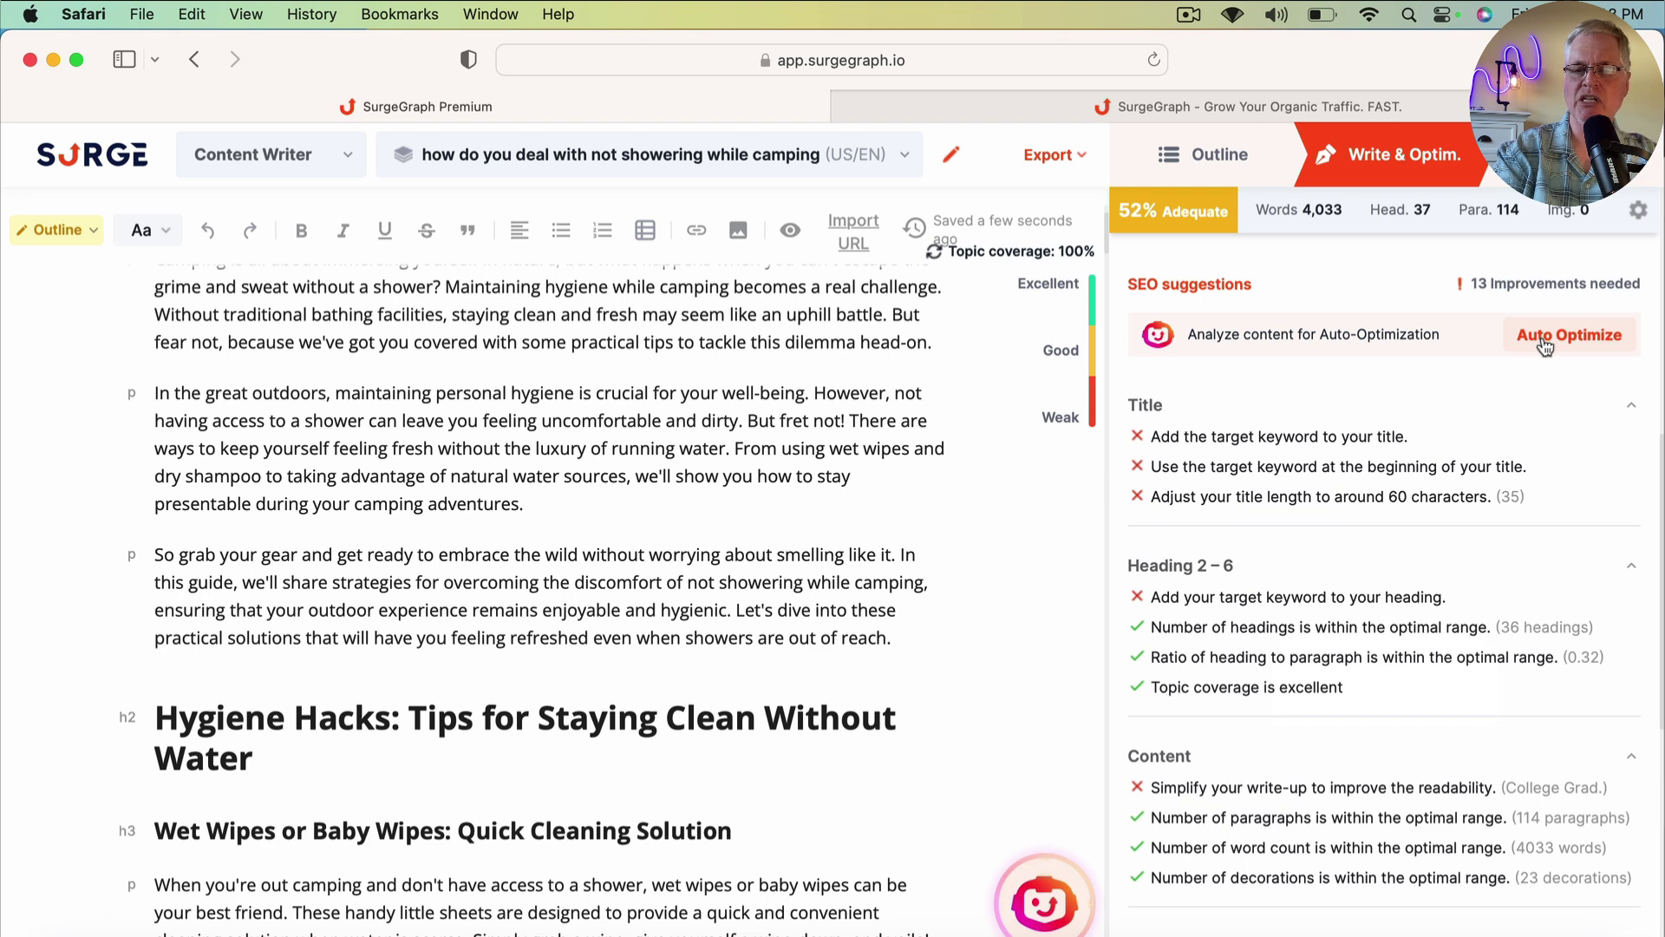
Run Auto Optimize on the article, yielding 56 fixes led by a keyword-first replacement title.
{"action": "left_click", "coordinate": [1544, 344]}
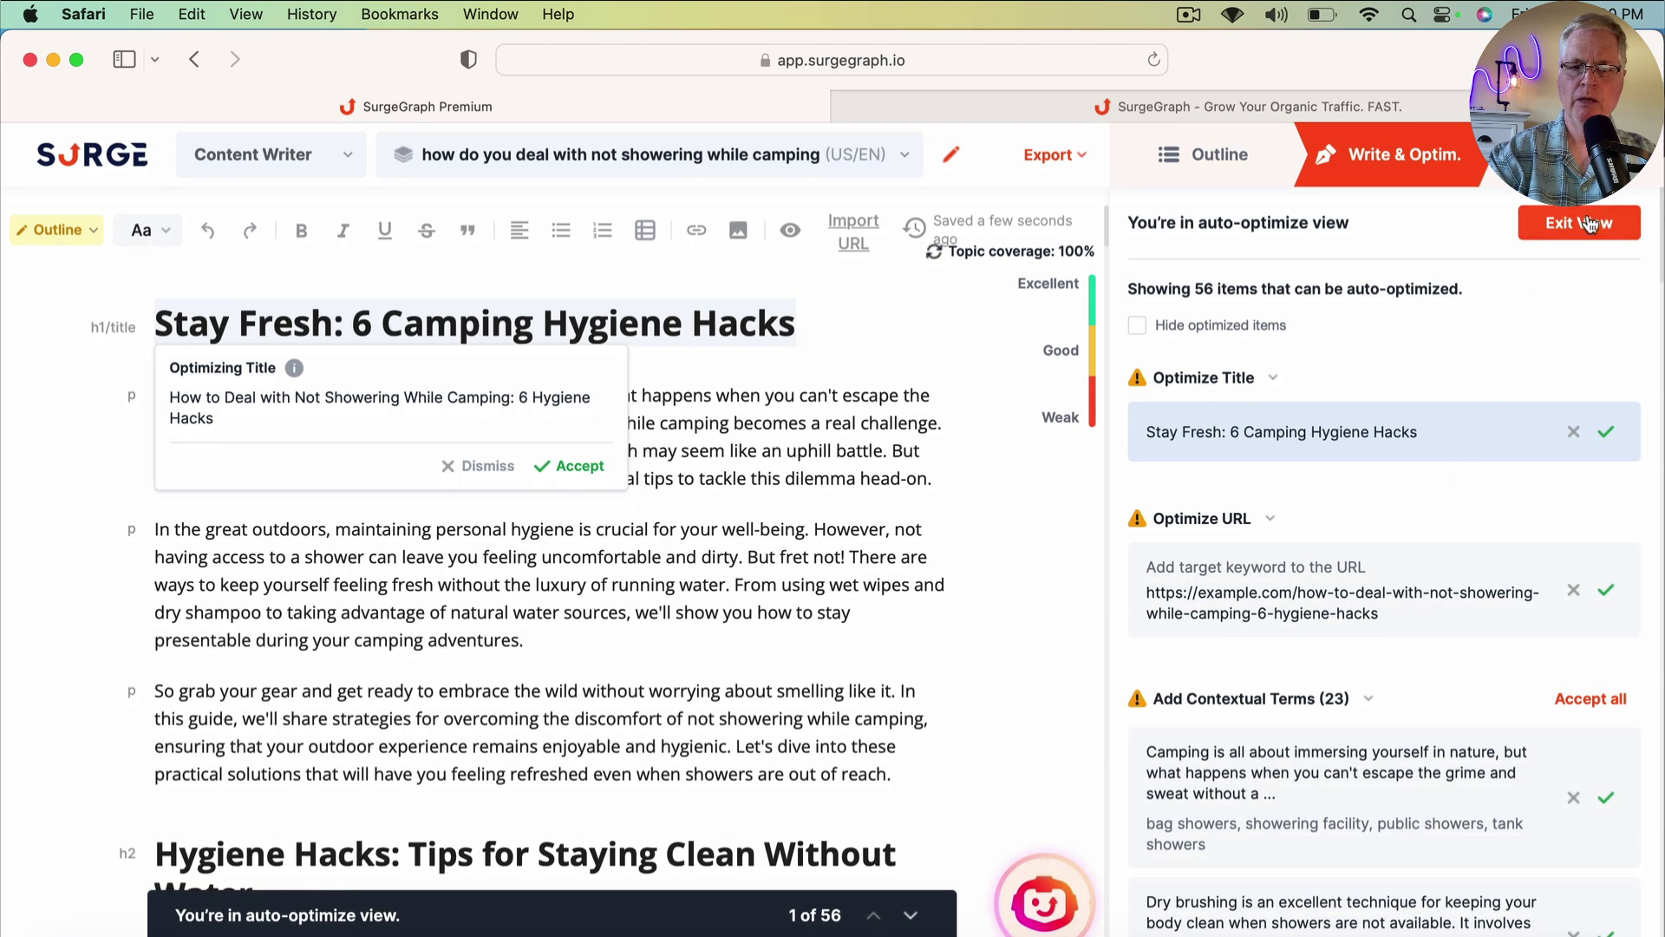
Leave auto-optimize and review the SEO statistics: score 52, 0% keyword density, 0 internal links.
{"action": "left_click", "coordinate": [1580, 224]}
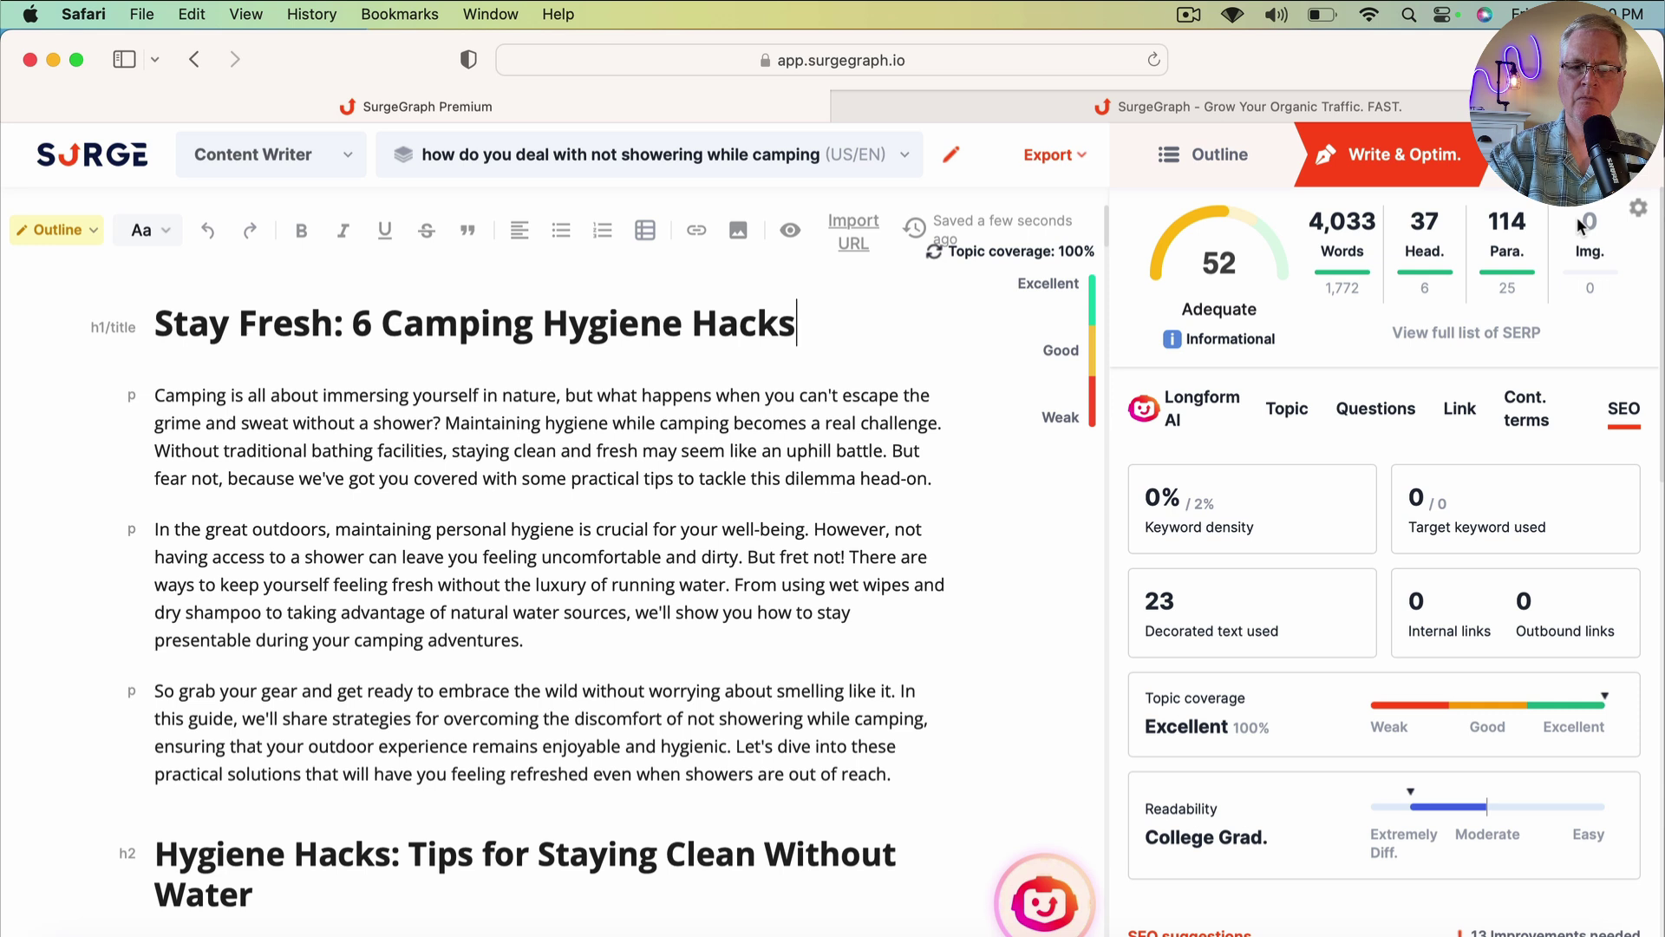
{"action": "mouse_move", "coordinate": [1217, 303]}
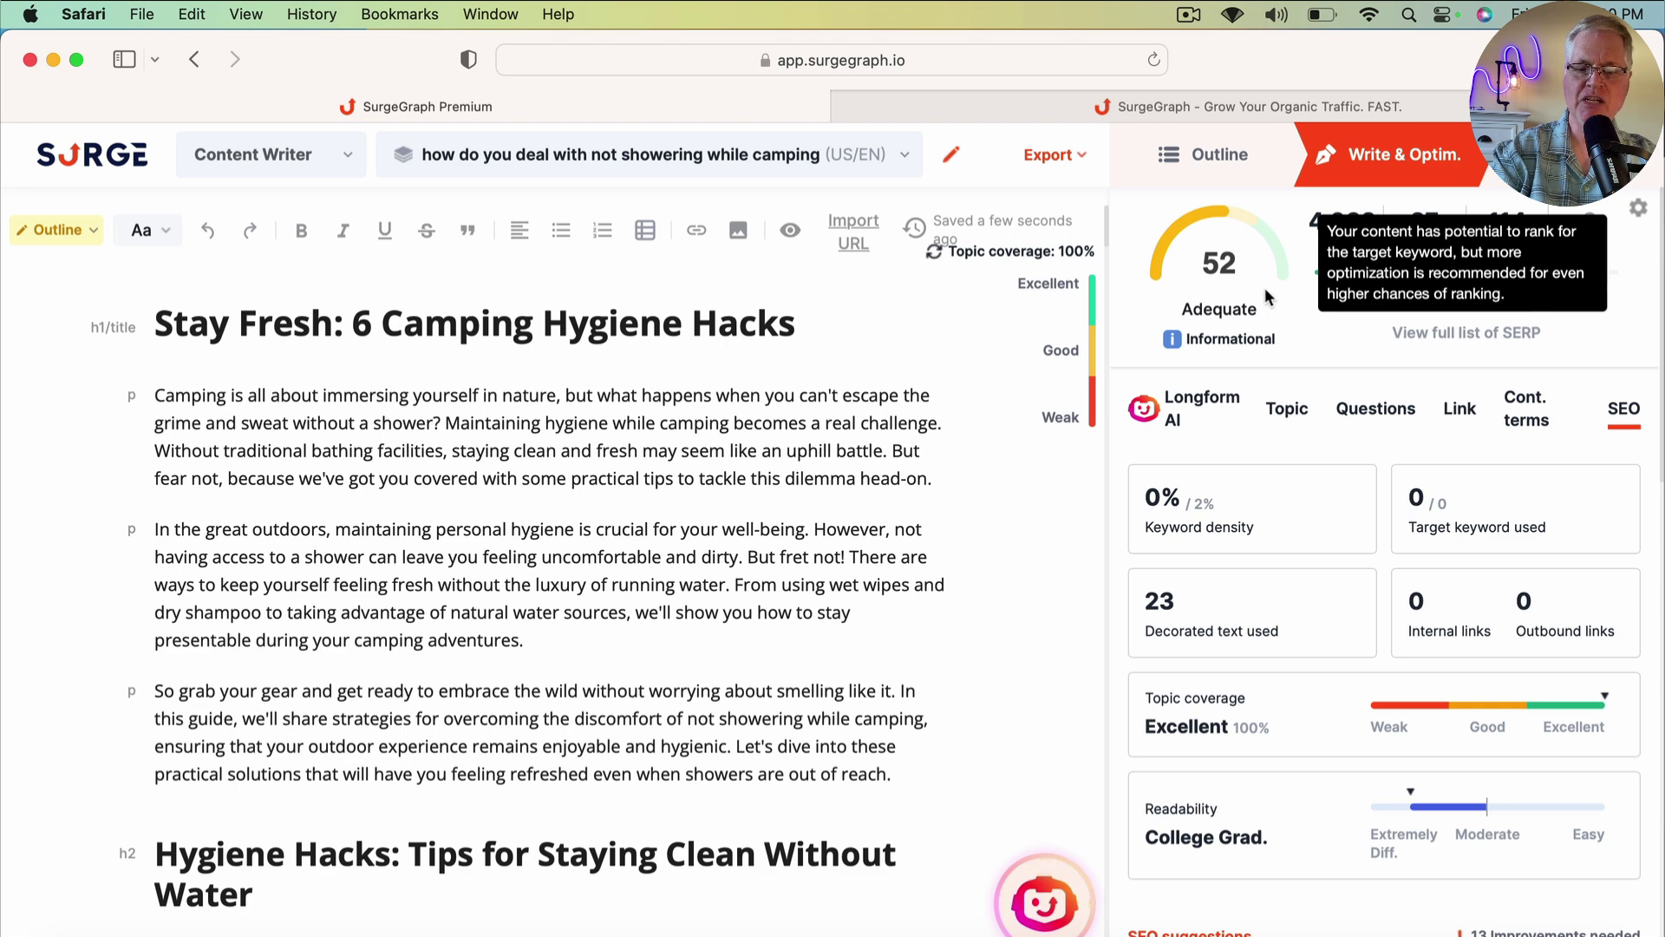
{"action": "scroll", "coordinate": [1435, 602], "scroll_direction": "down", "scroll_amount": 3}
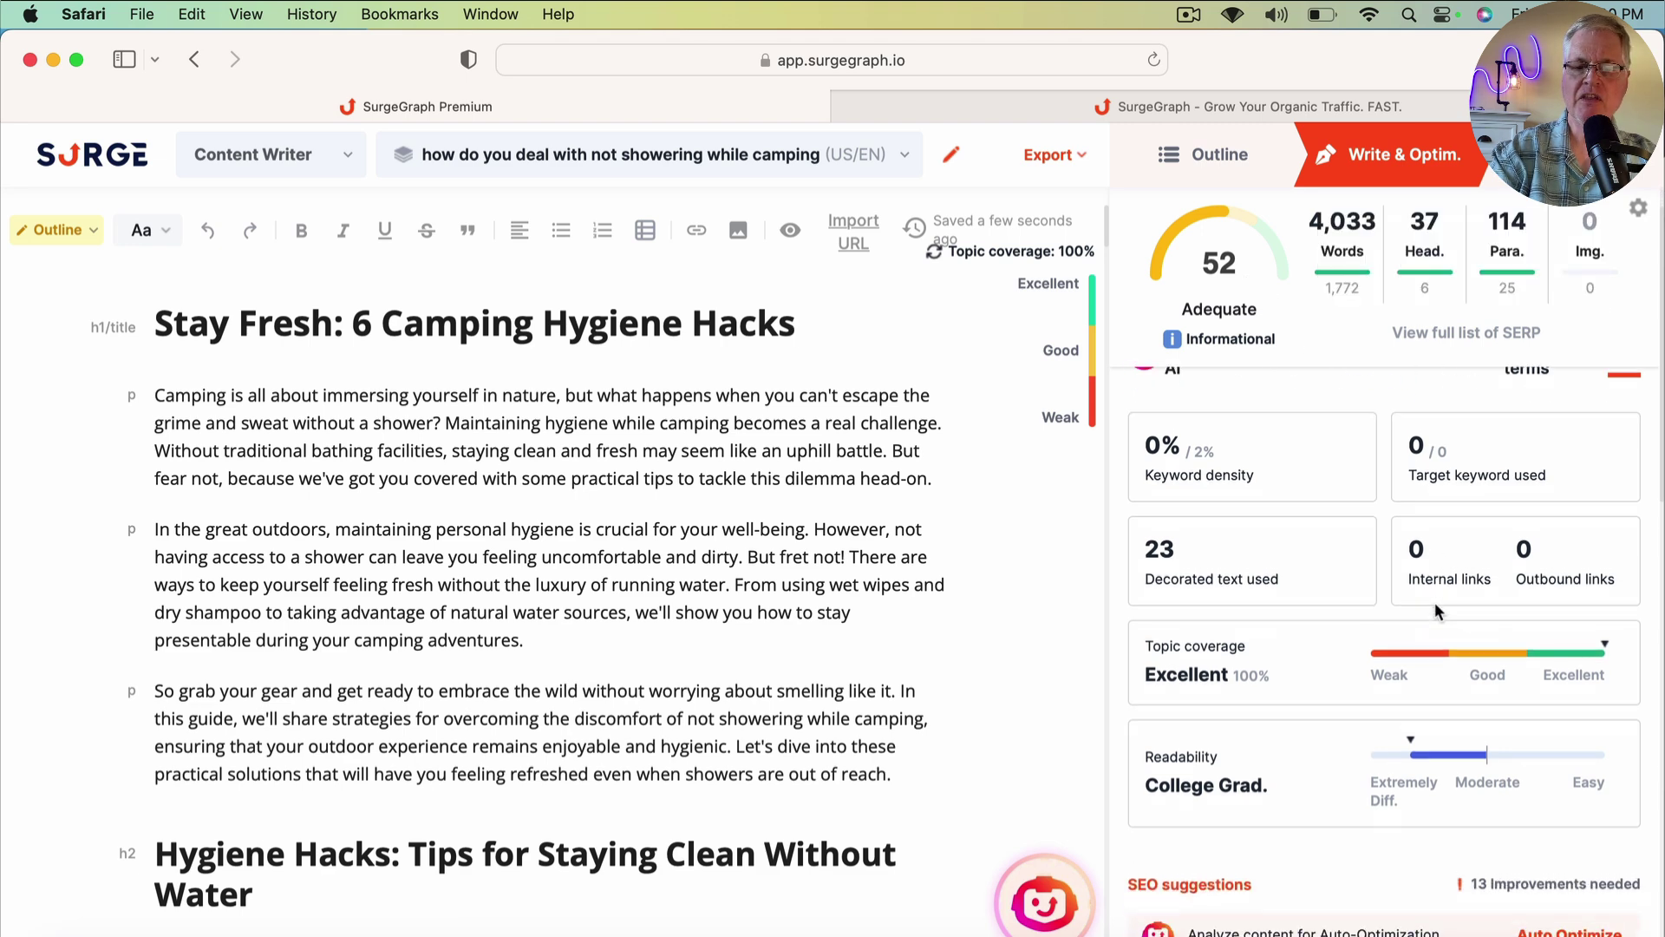
{"action": "scroll", "coordinate": [1435, 604], "scroll_direction": "down", "scroll_amount": 5}
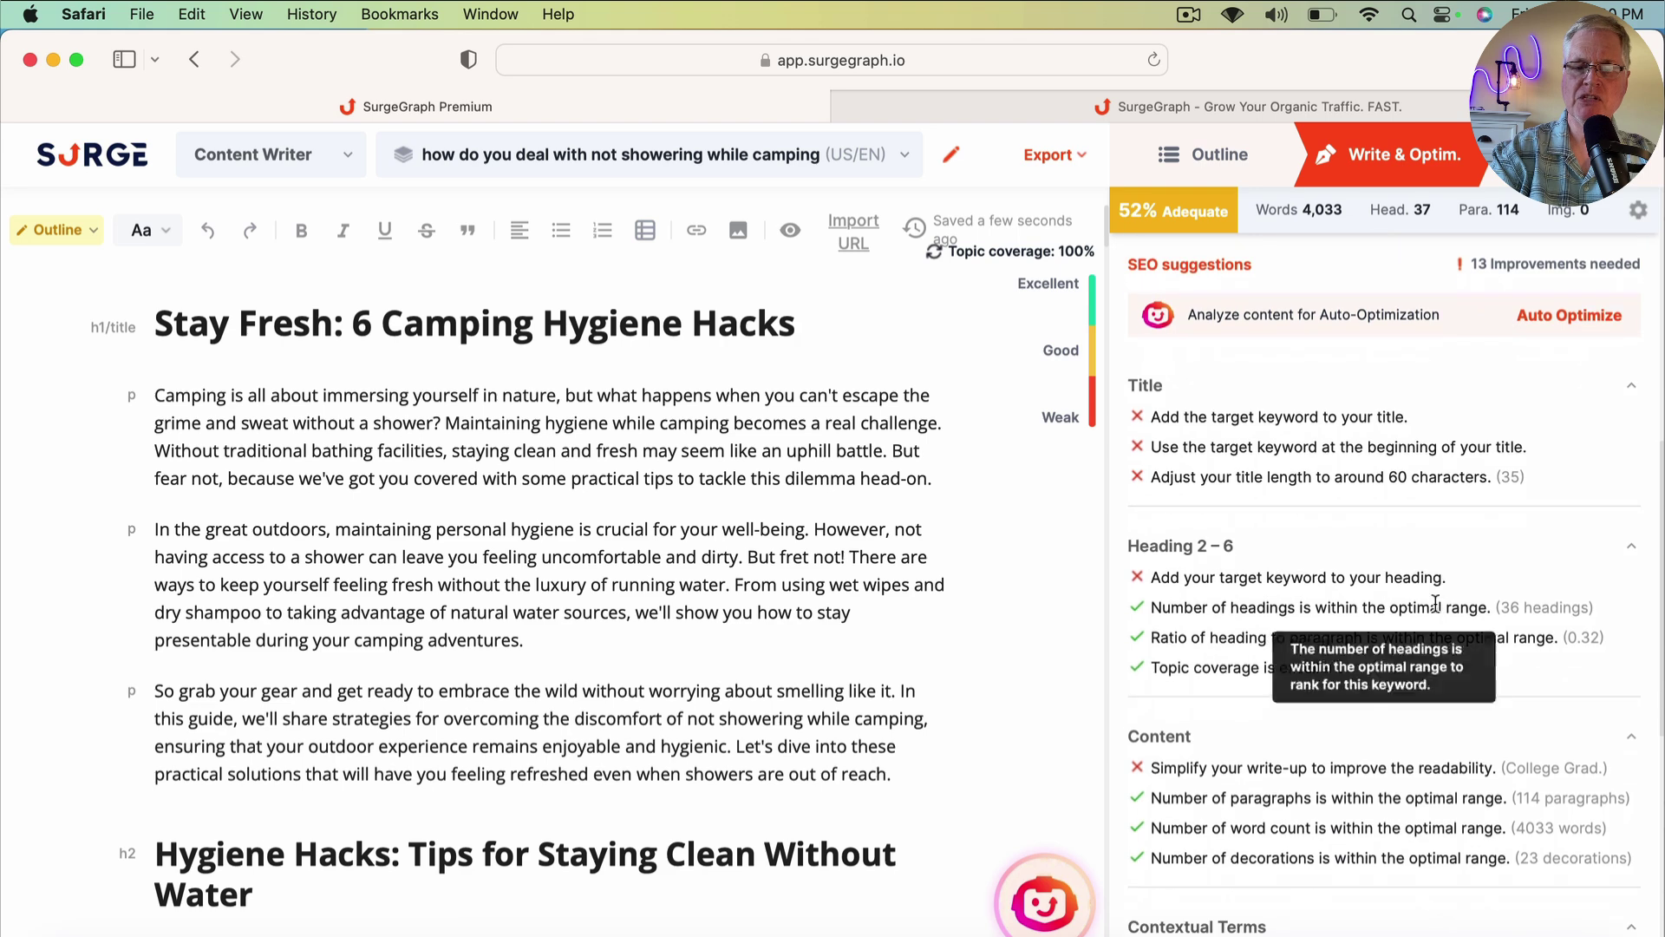
{"action": "scroll", "coordinate": [1435, 604], "scroll_direction": "down", "scroll_amount": 5}
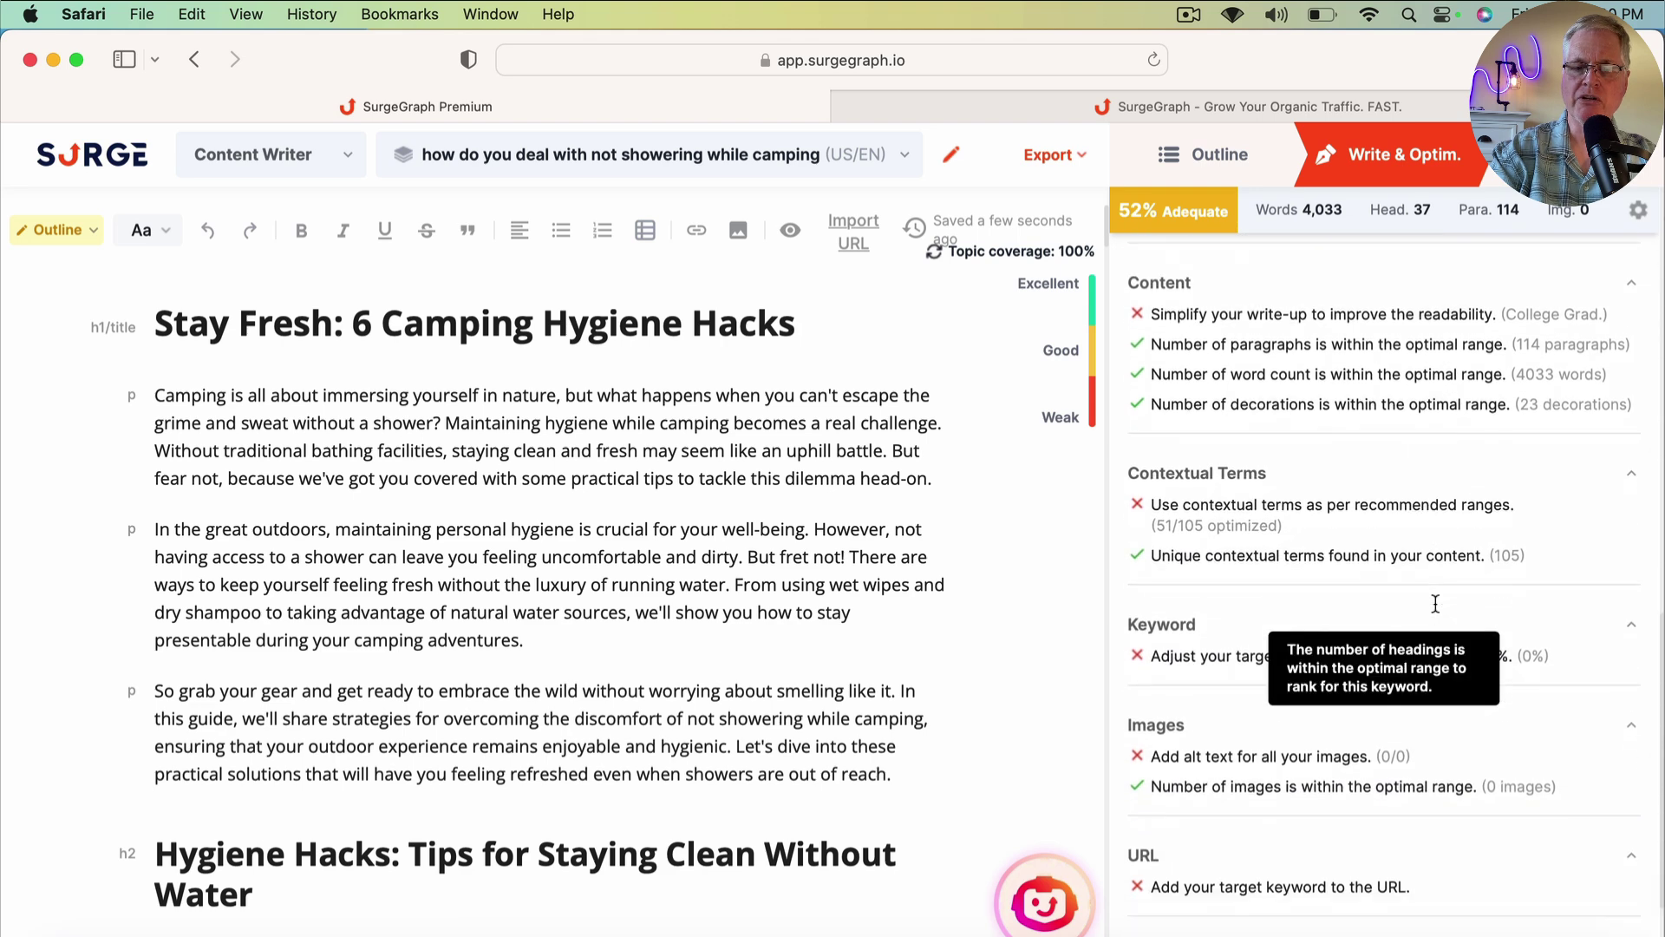
{"action": "scroll", "coordinate": [1437, 613], "scroll_direction": "down", "scroll_amount": 1}
{"action": "scroll", "coordinate": [1437, 612], "scroll_direction": "up", "scroll_amount": 15}
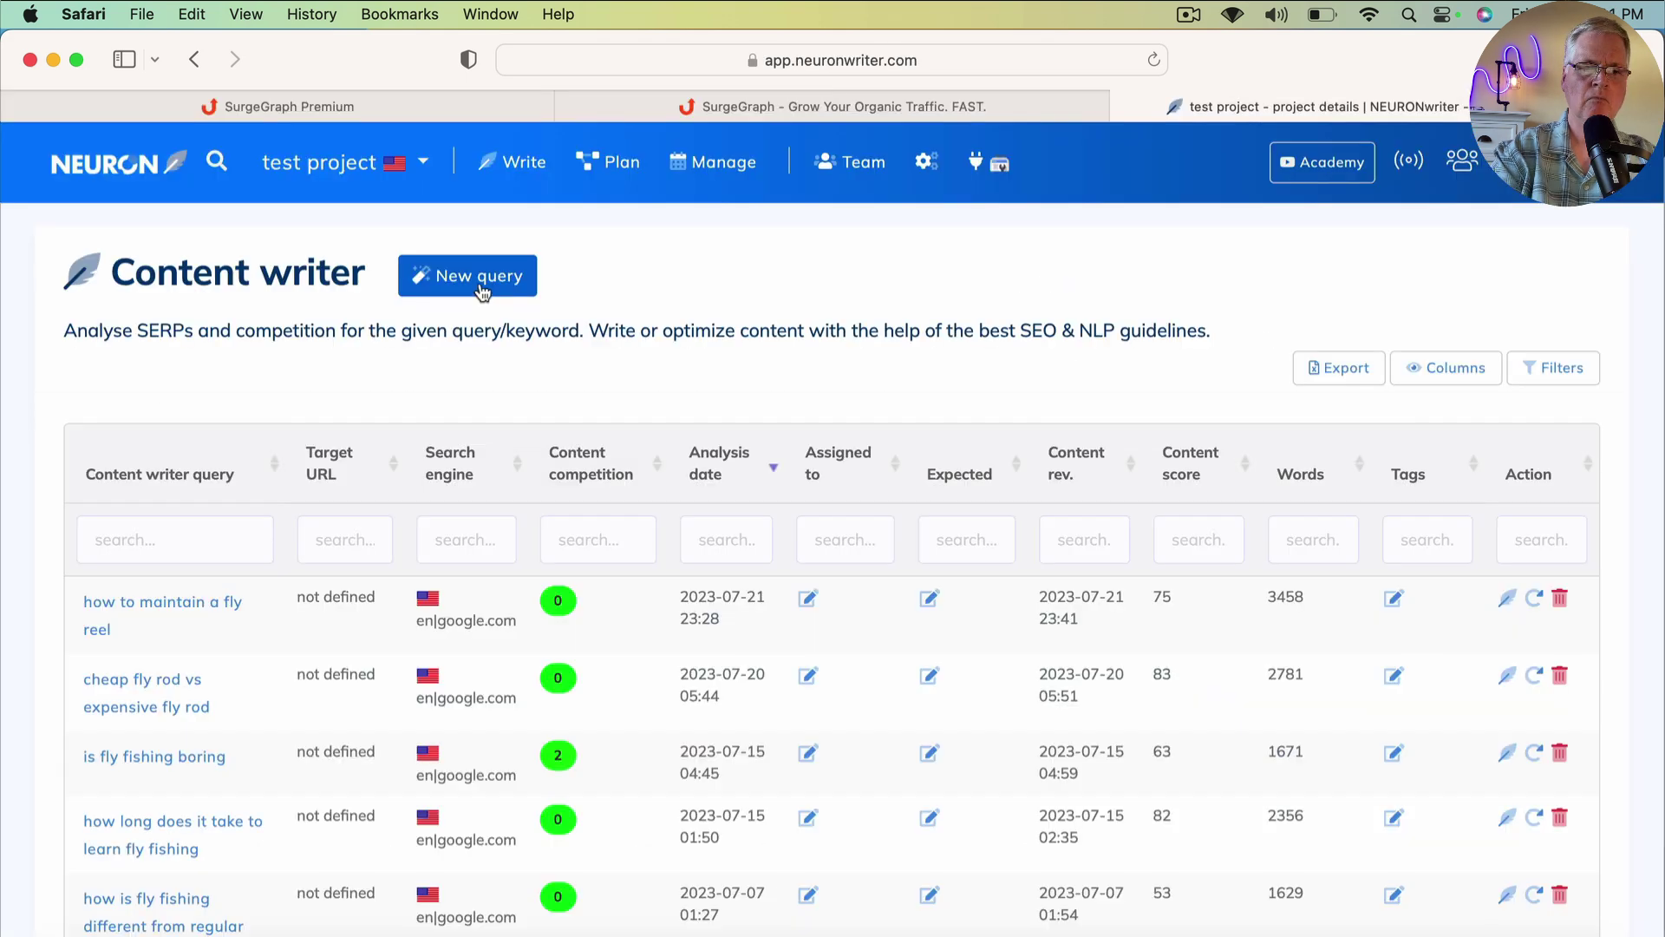
Start a new NeuronWriter query for 'how do you deal with not showering while camping'.
{"action": "left_click", "coordinate": [483, 291]}
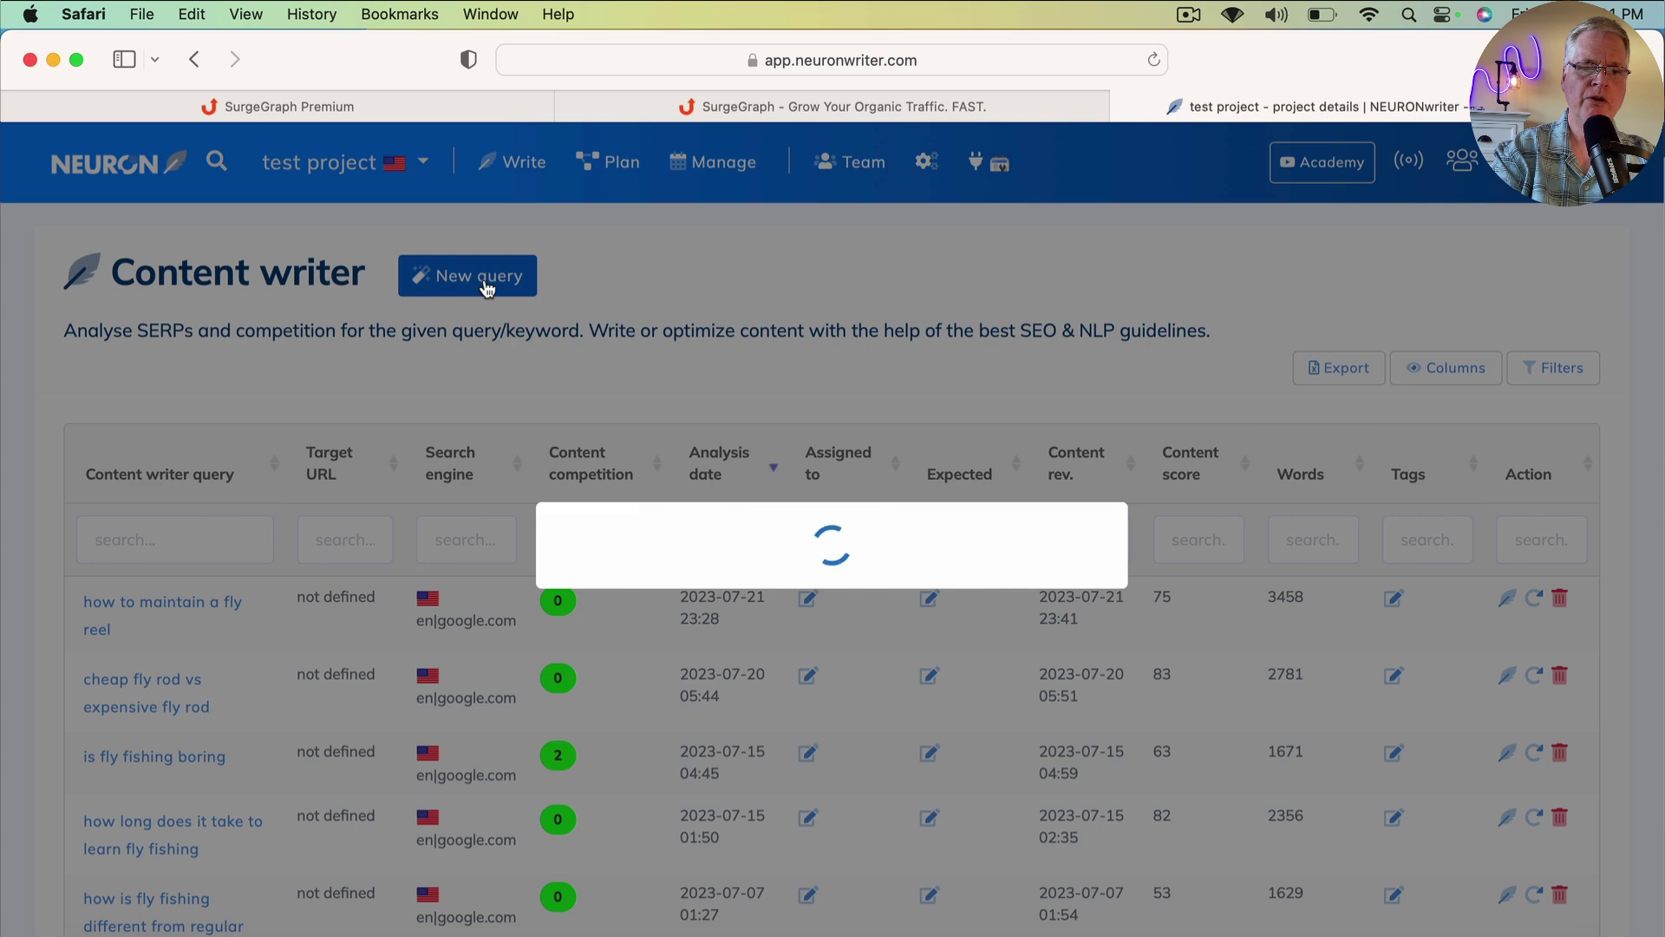
{"action": "type", "text": "how do you deal with not showering while camping"}
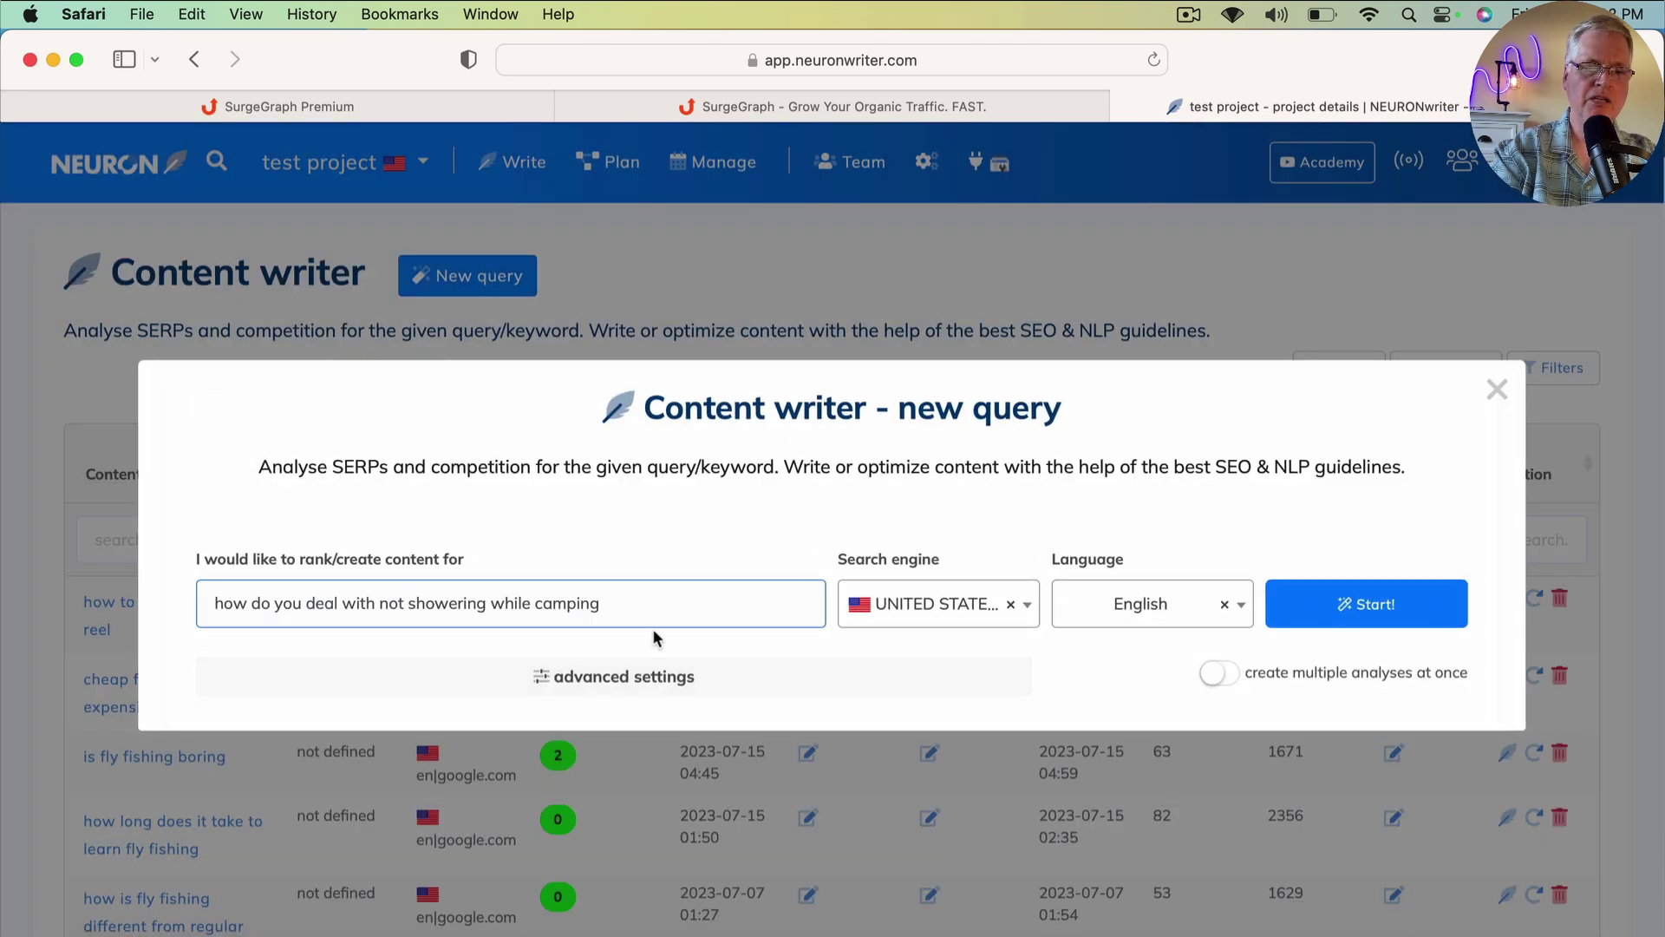
{"action": "left_click", "coordinate": [1395, 620]}
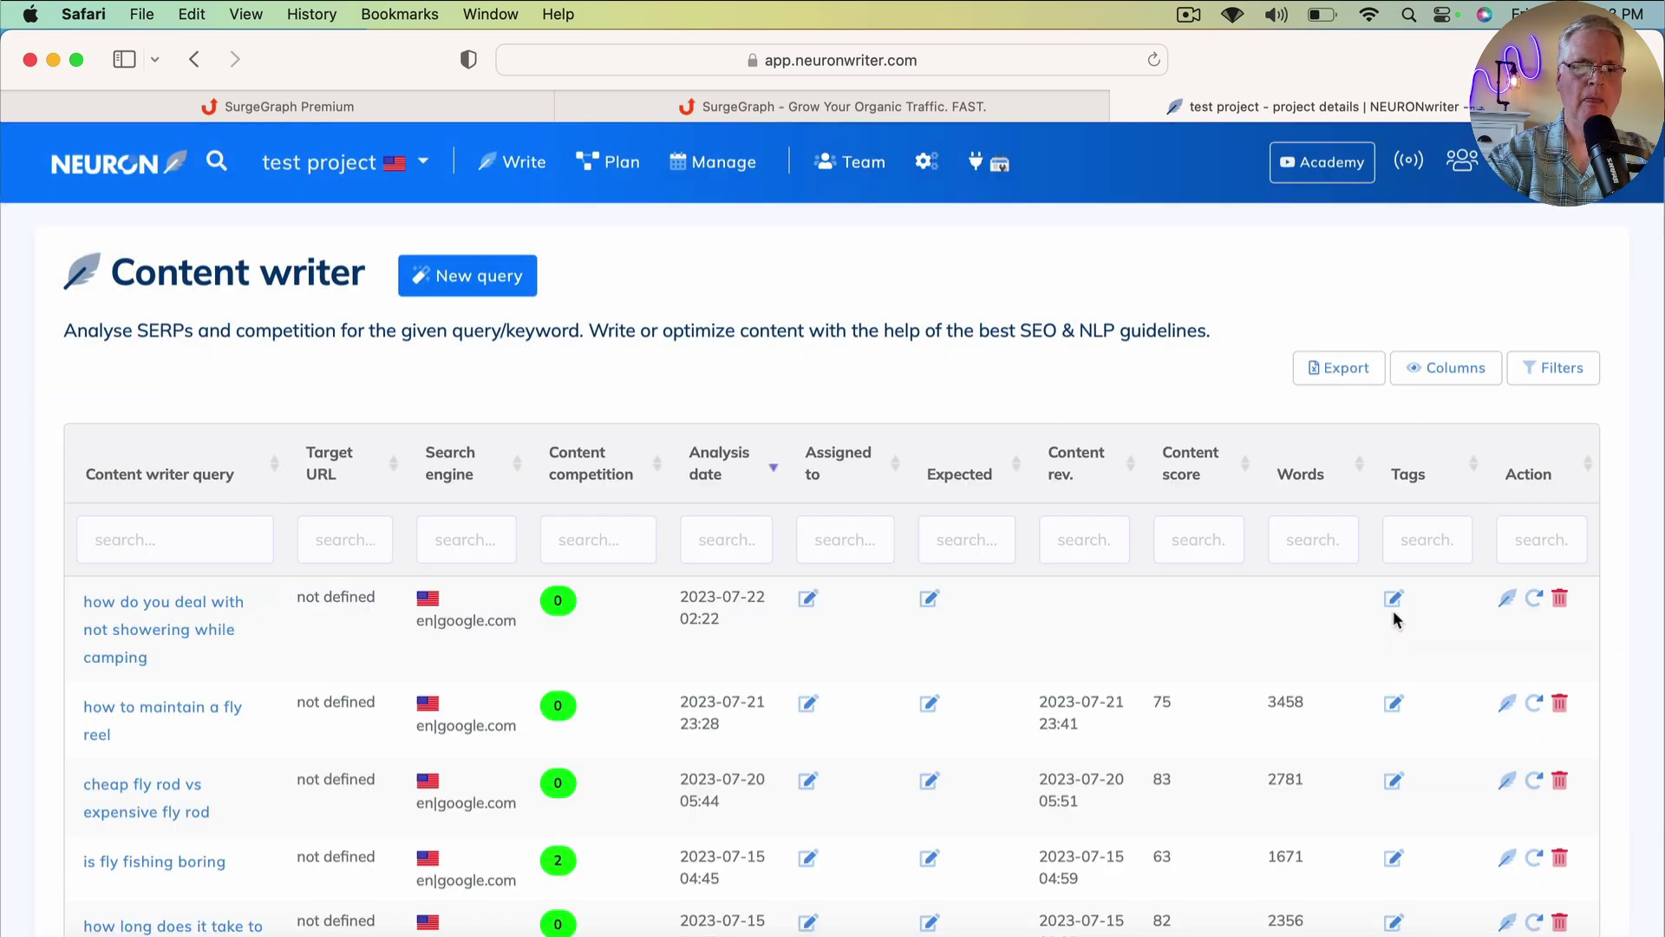
Keep the query's top-10 competitors and open its empty editor, where competitors' best is 62.
{"action": "left_click", "coordinate": [208, 709]}
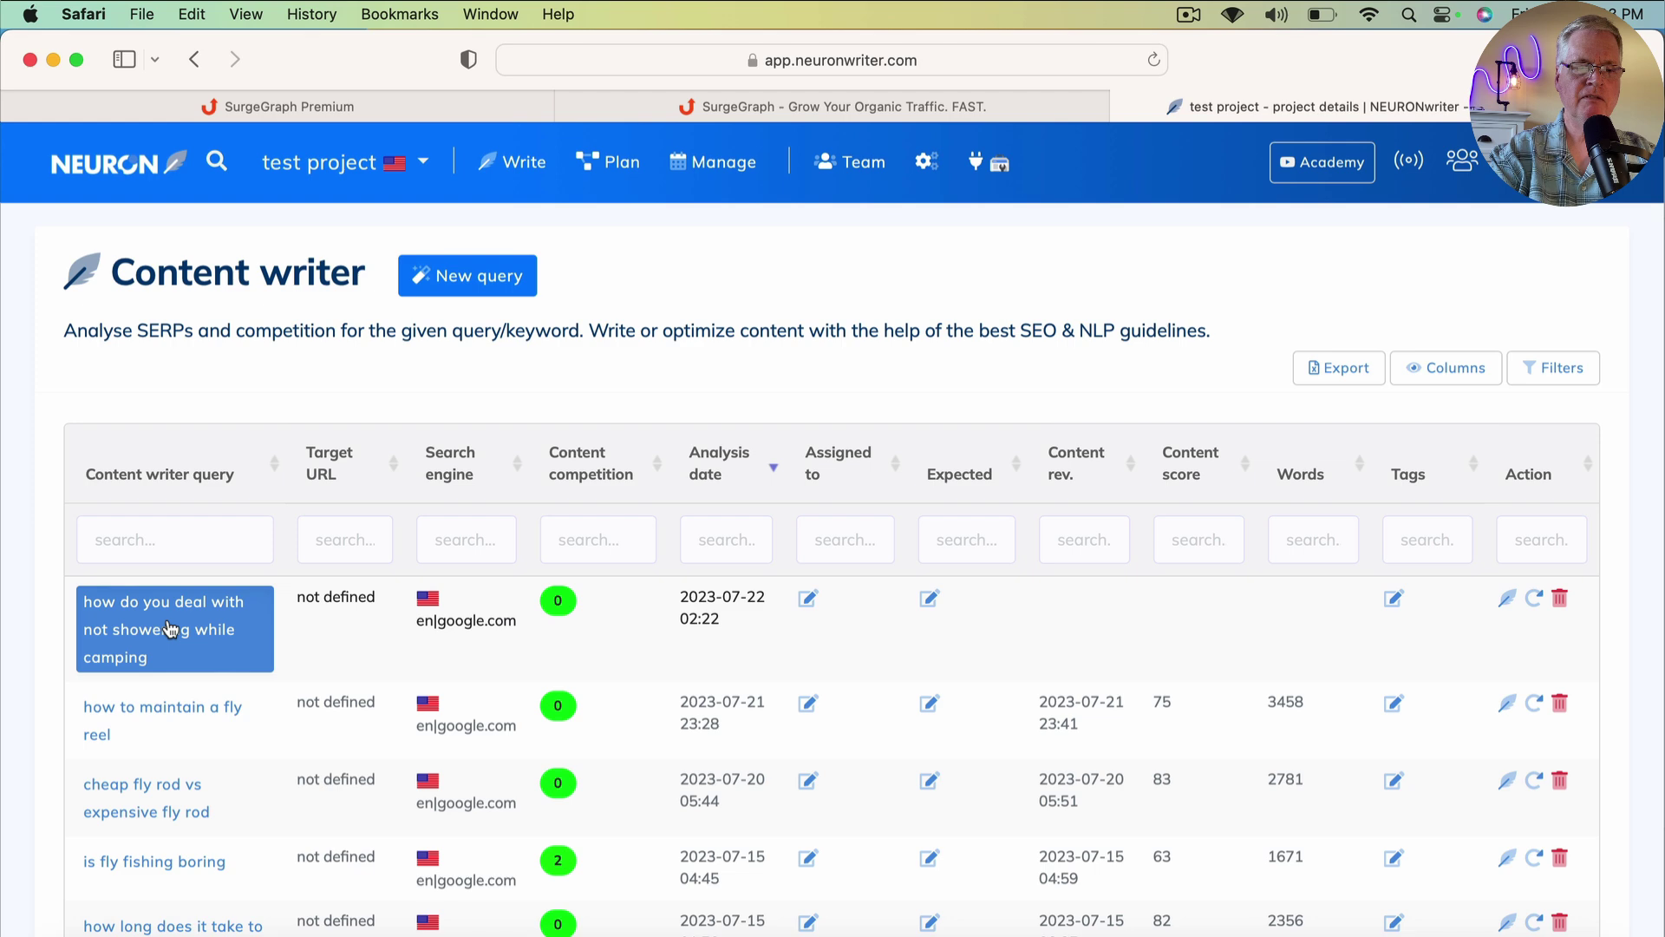
{"action": "left_click", "coordinate": [168, 637]}
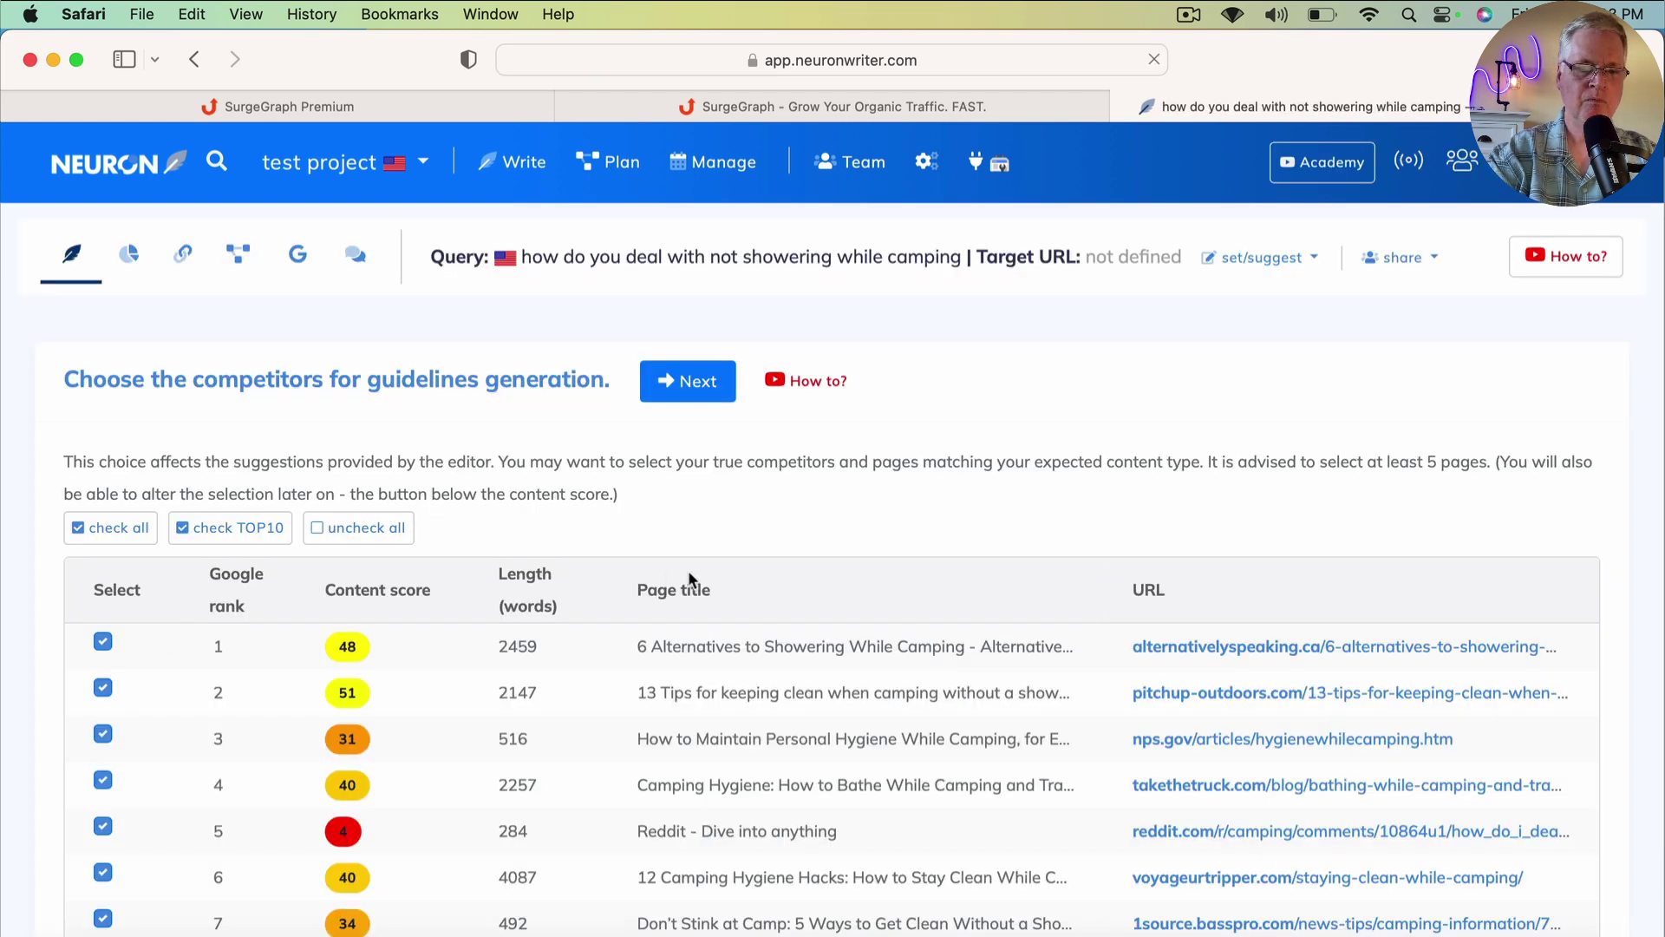
{"action": "scroll", "coordinate": [1004, 524], "scroll_direction": "down", "scroll_amount": 3}
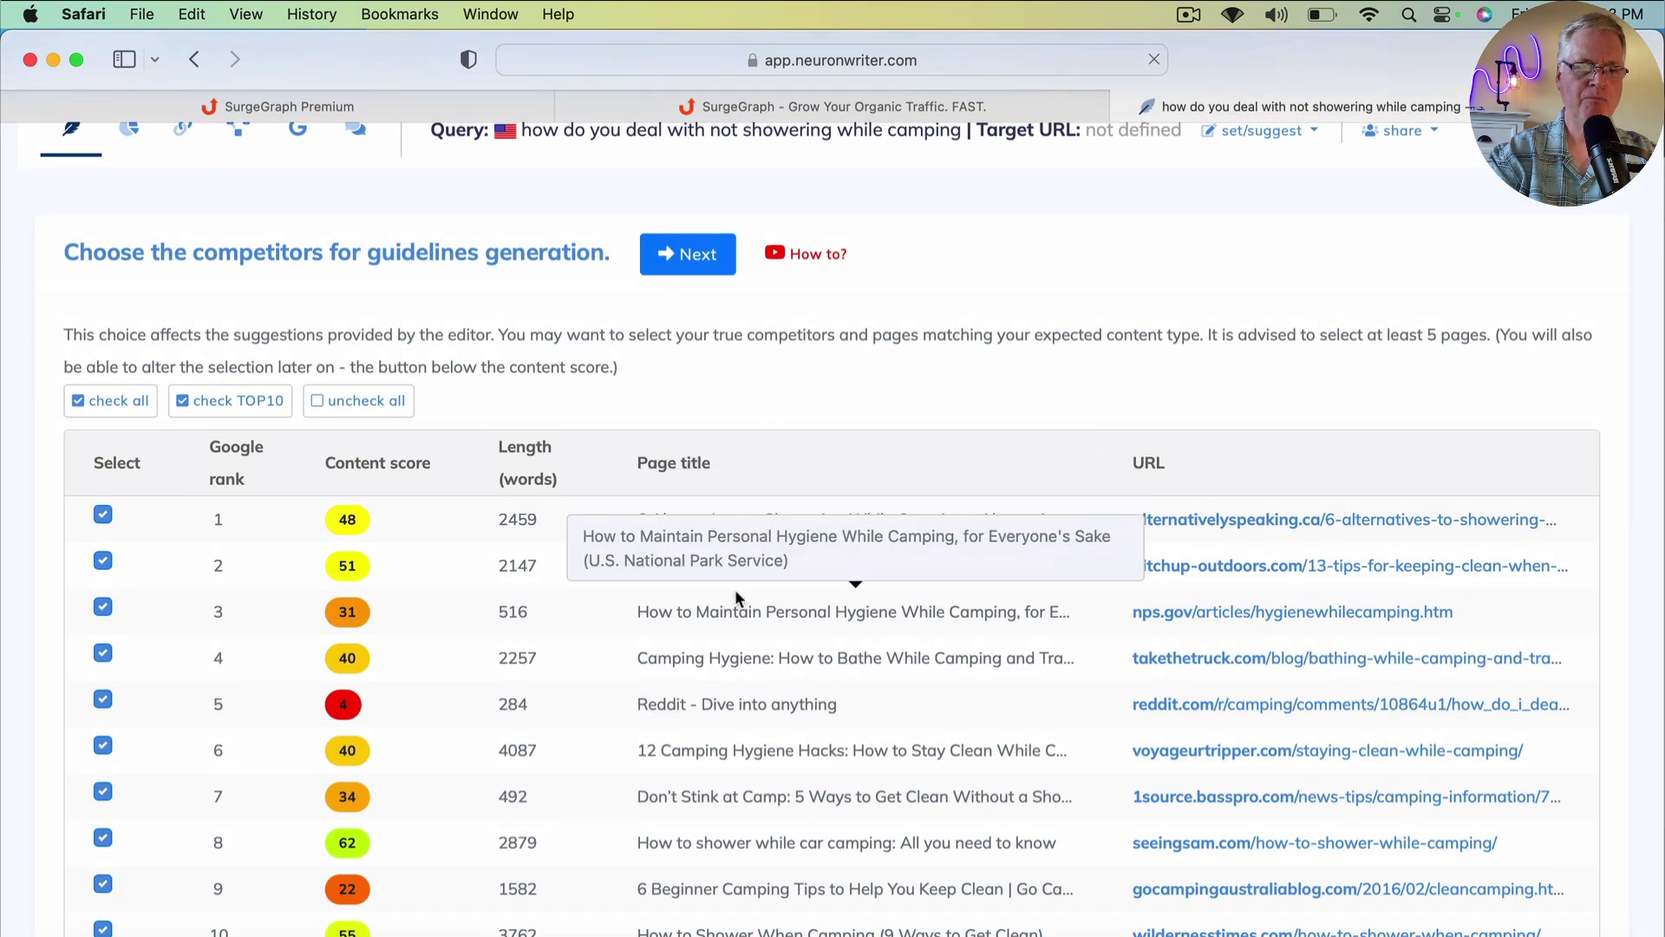
{"action": "scroll", "coordinate": [900, 708], "scroll_direction": "down", "scroll_amount": 2}
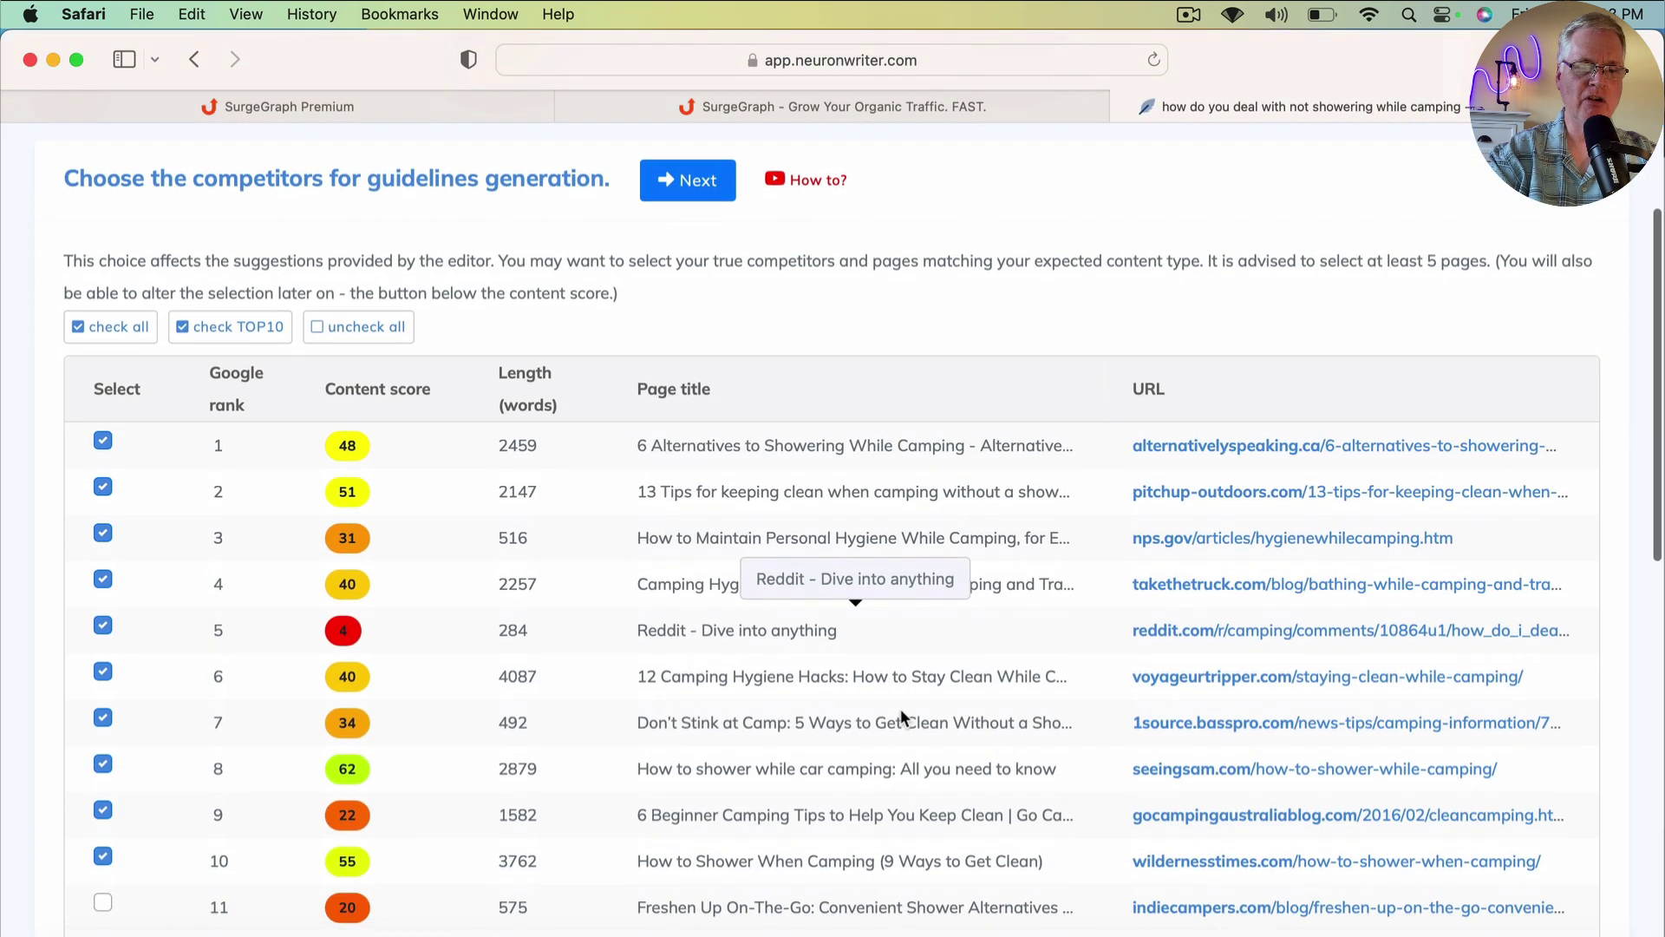
{"action": "scroll", "coordinate": [901, 710], "scroll_direction": "up", "scroll_amount": 4}
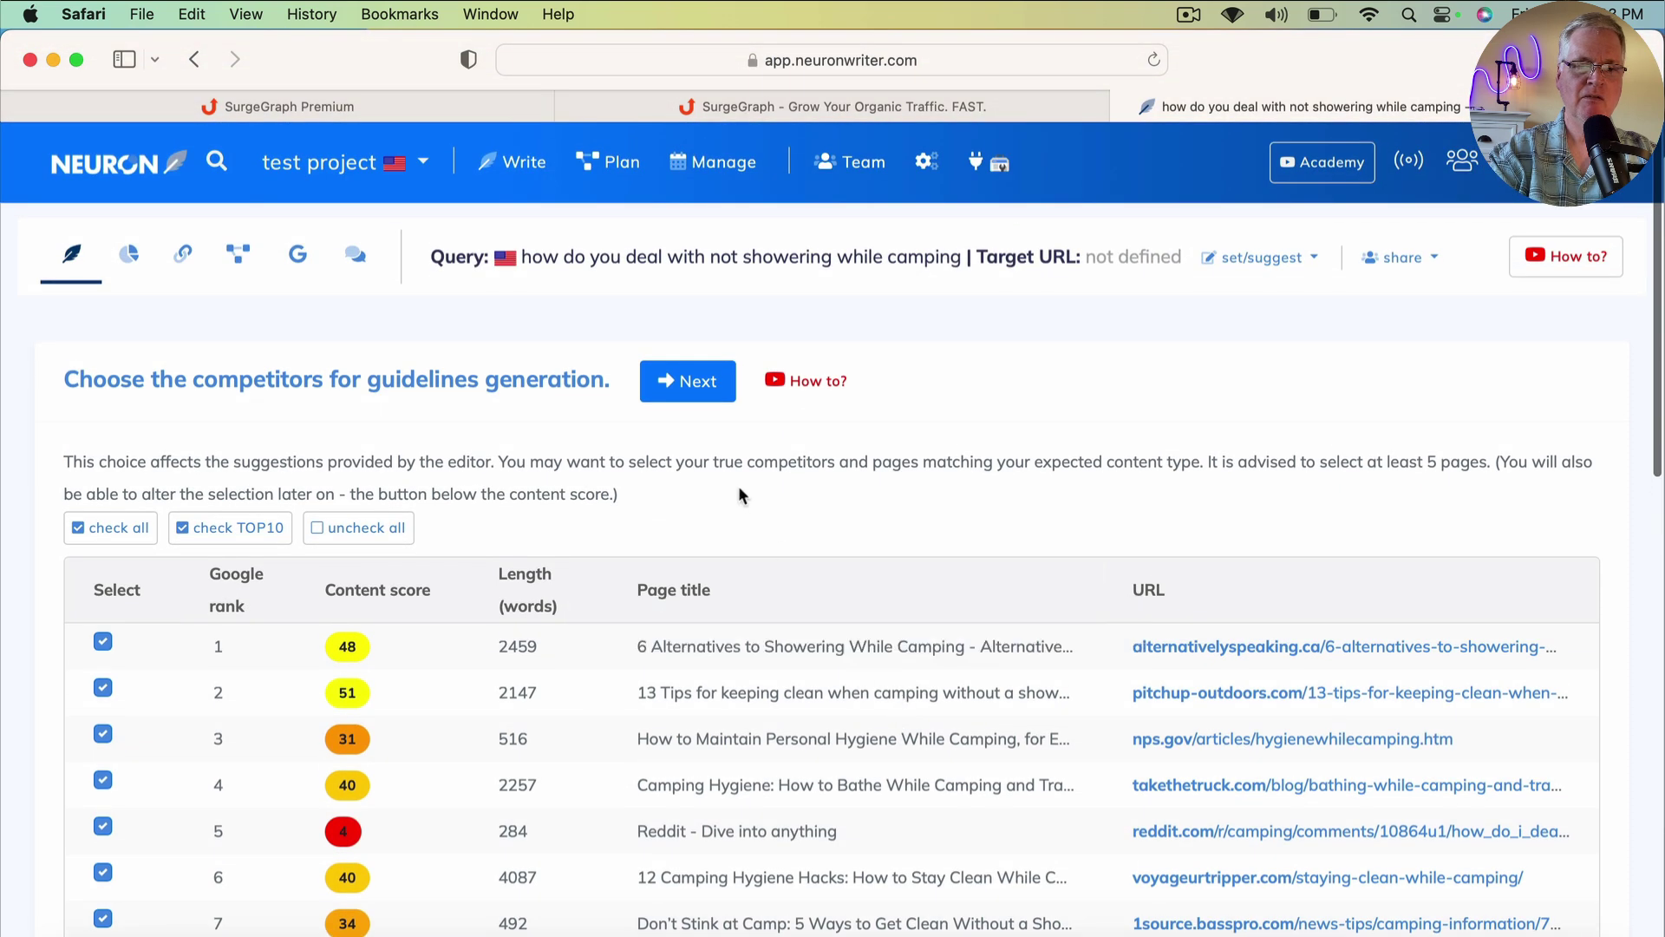
{"action": "left_click", "coordinate": [703, 390]}
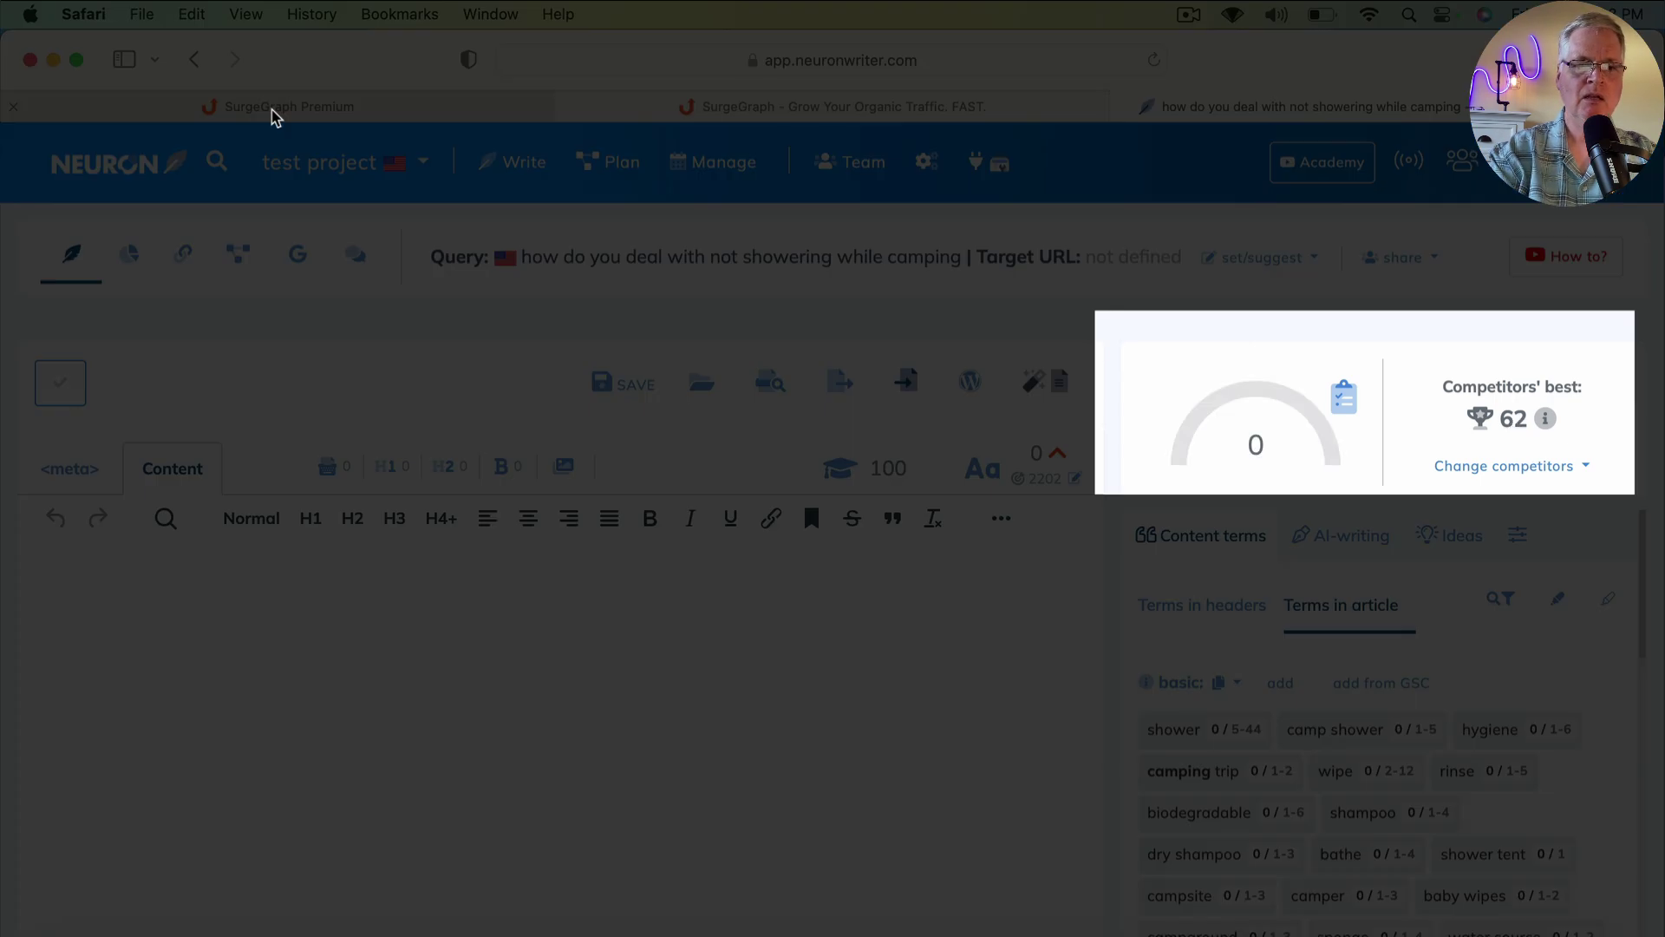
{"action": "mouse_move", "coordinate": [274, 115]}
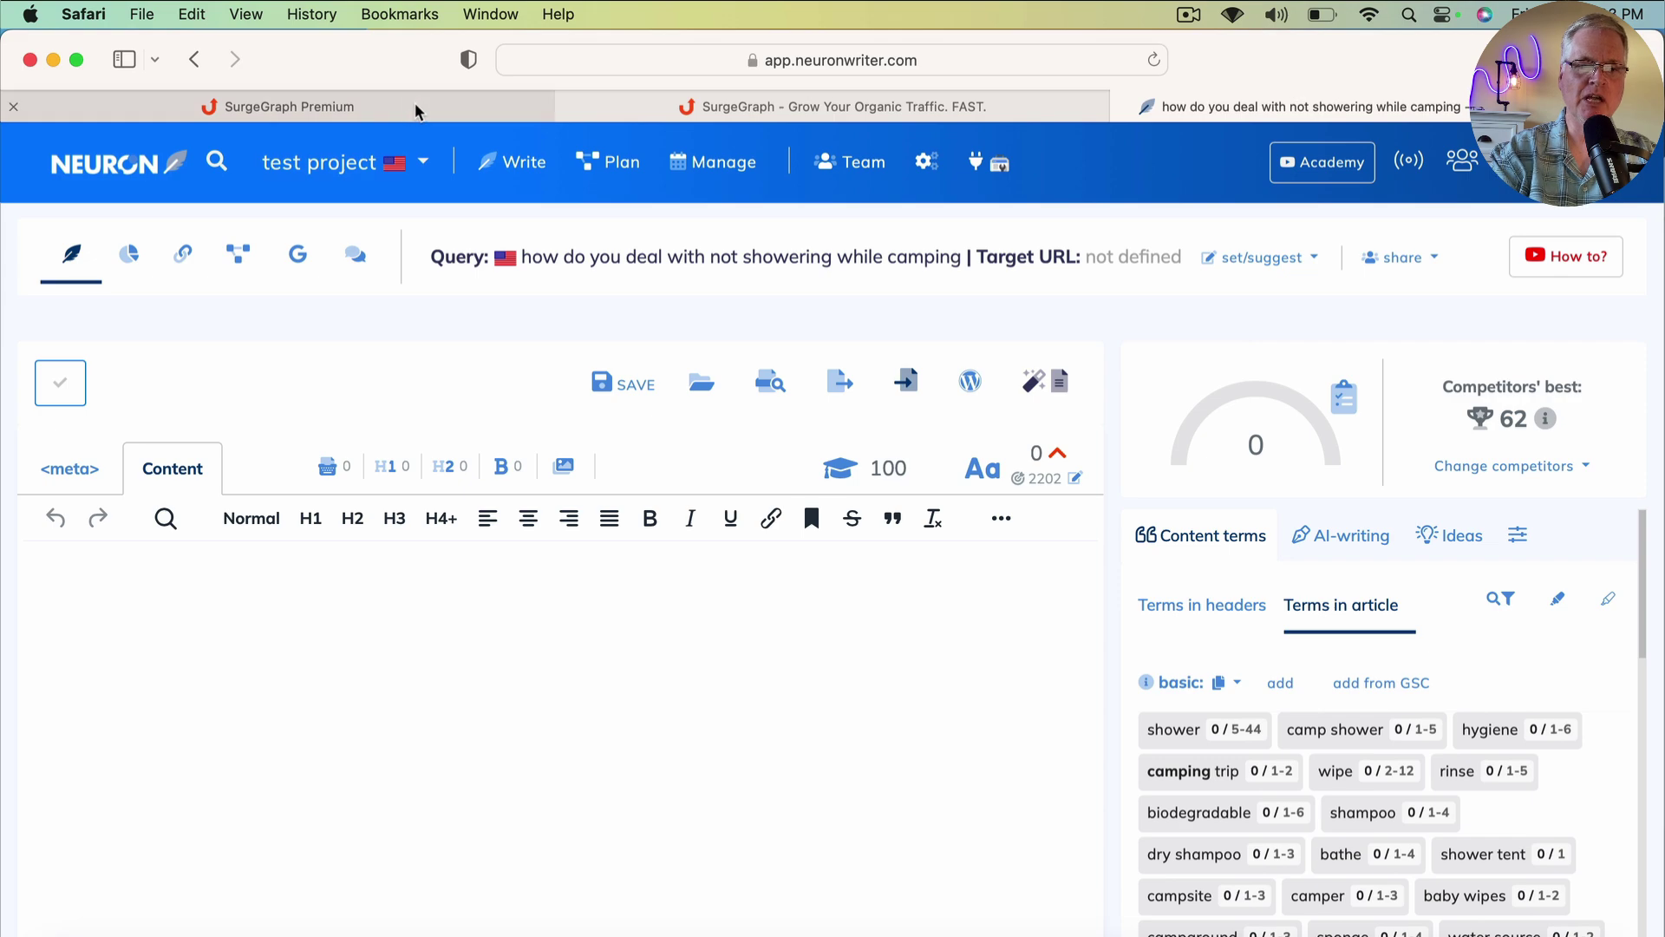
Return to the SurgeGraph article and locate the start of its first paragraph.
{"action": "left_click", "coordinate": [415, 104]}
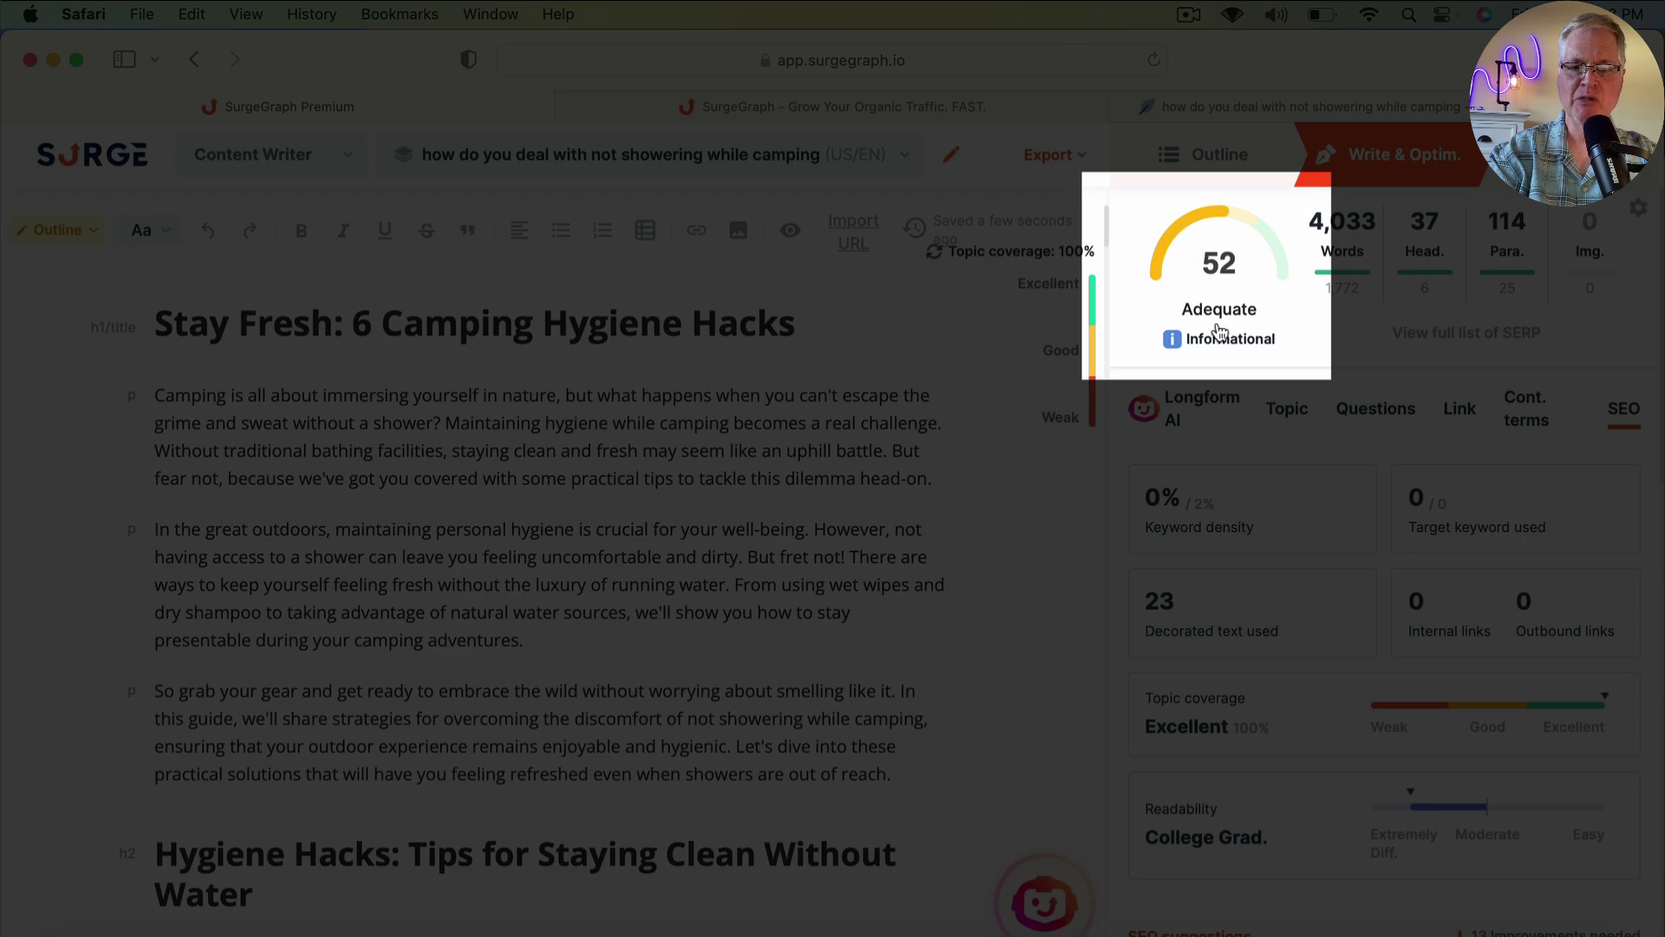
{"action": "mouse_move", "coordinate": [1219, 287]}
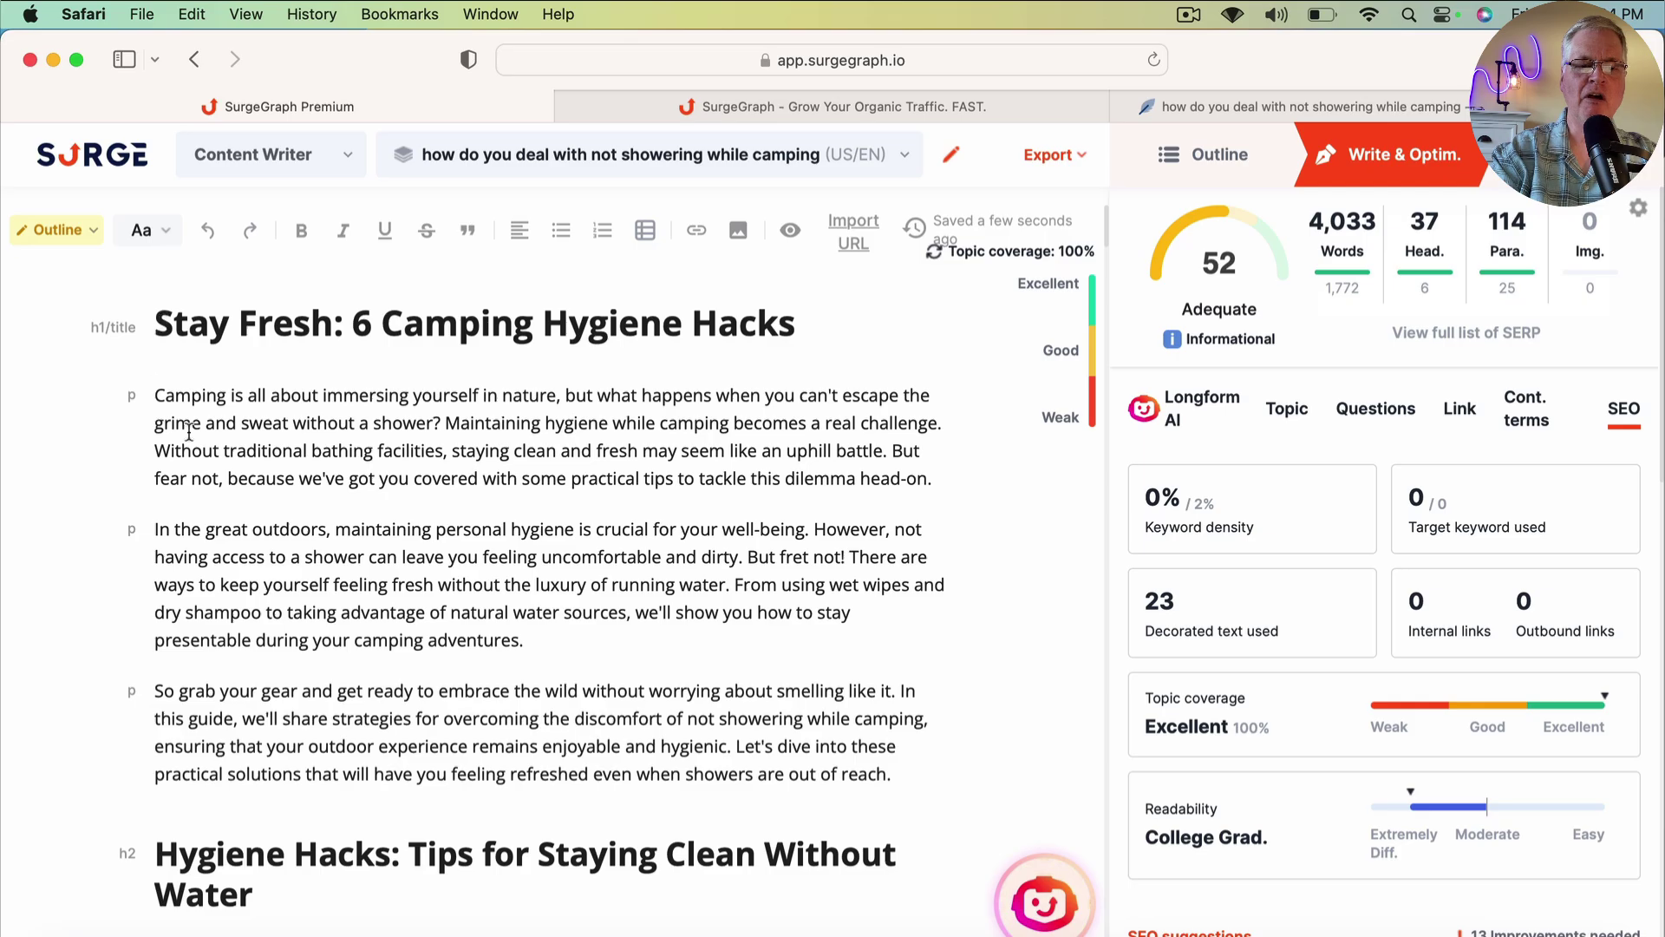
{"action": "scroll", "coordinate": [528, 529], "scroll_direction": "down", "scroll_amount": 20}
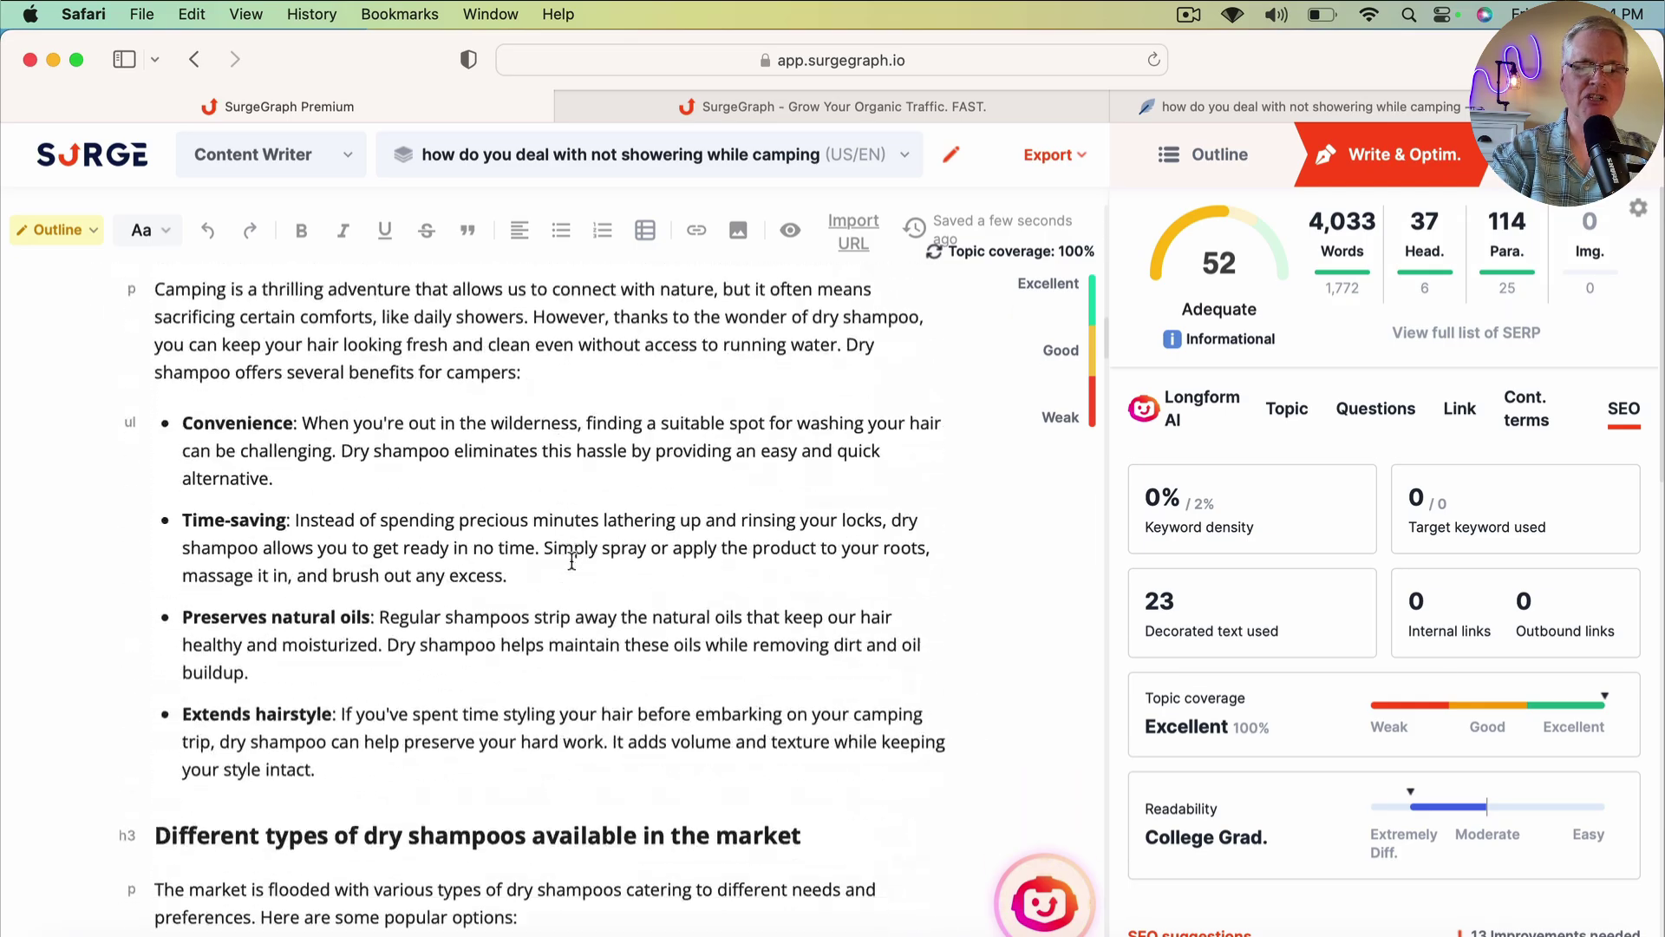
{"action": "scroll", "coordinate": [571, 561], "scroll_direction": "down", "scroll_amount": 15}
{"action": "scroll", "coordinate": [571, 562], "scroll_direction": "up", "scroll_amount": 15}
{"action": "scroll", "coordinate": [572, 561], "scroll_direction": "up", "scroll_amount": 20}
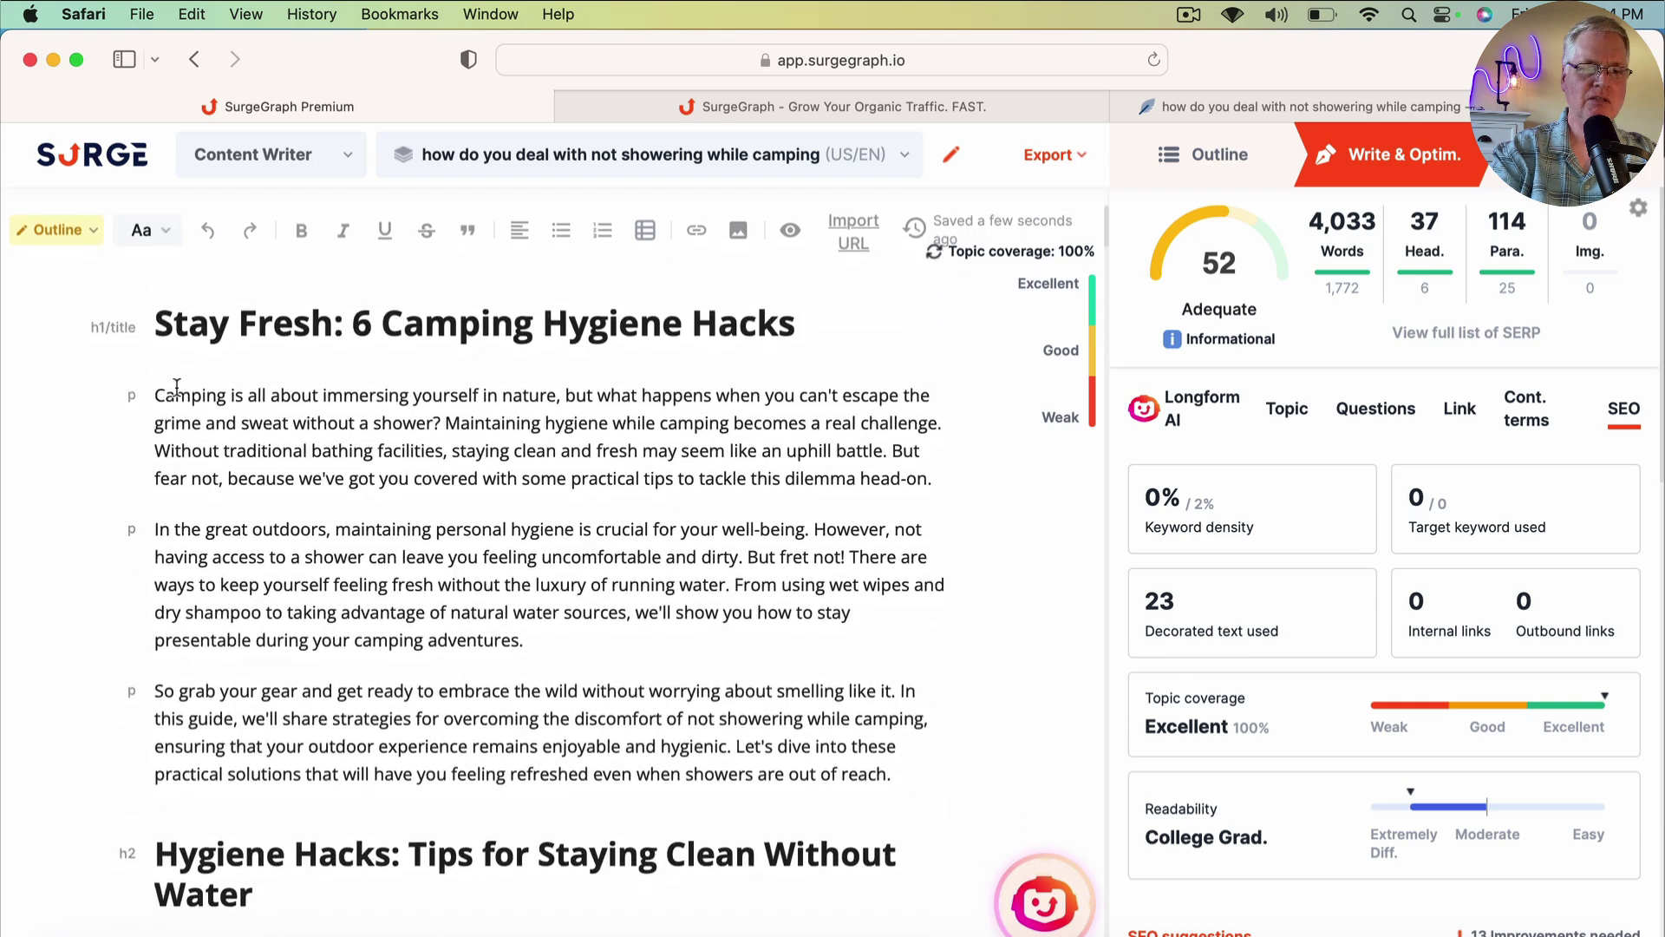
Copy the article body from the first paragraph to the end into NeuronWriter's editor.
{"action": "left_click", "coordinate": [157, 402]}
{"action": "key", "text": "super+shift+Down"}
{"action": "key", "text": "super+c"}
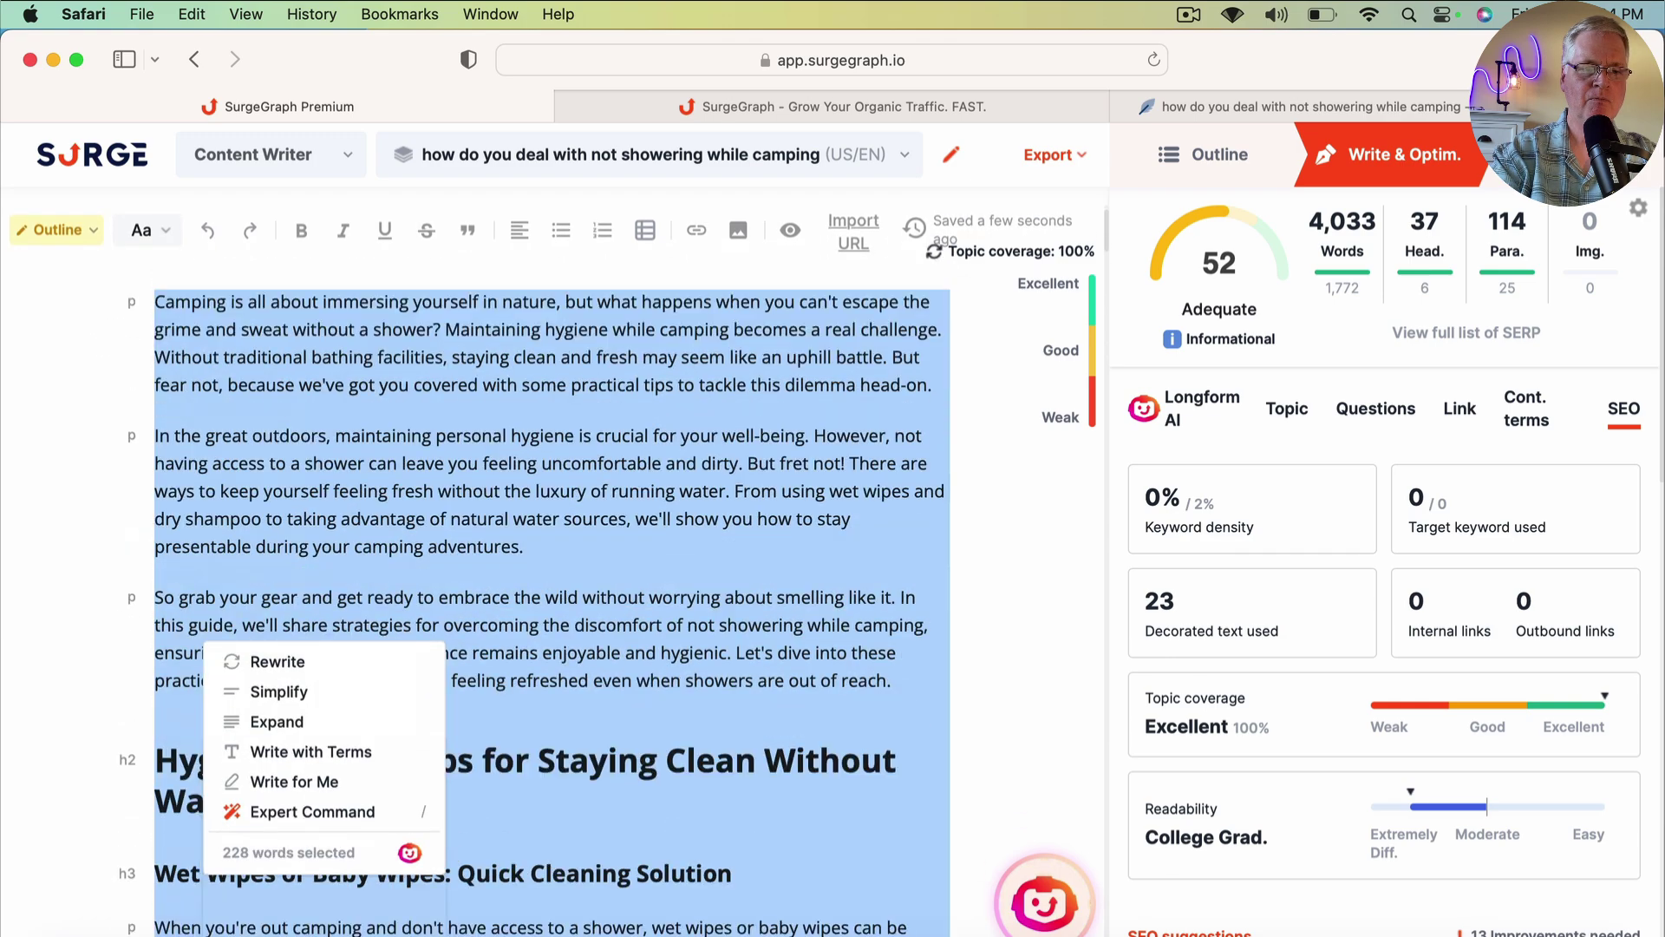
{"action": "scroll", "coordinate": [551, 599], "scroll_direction": "down", "scroll_amount": 20}
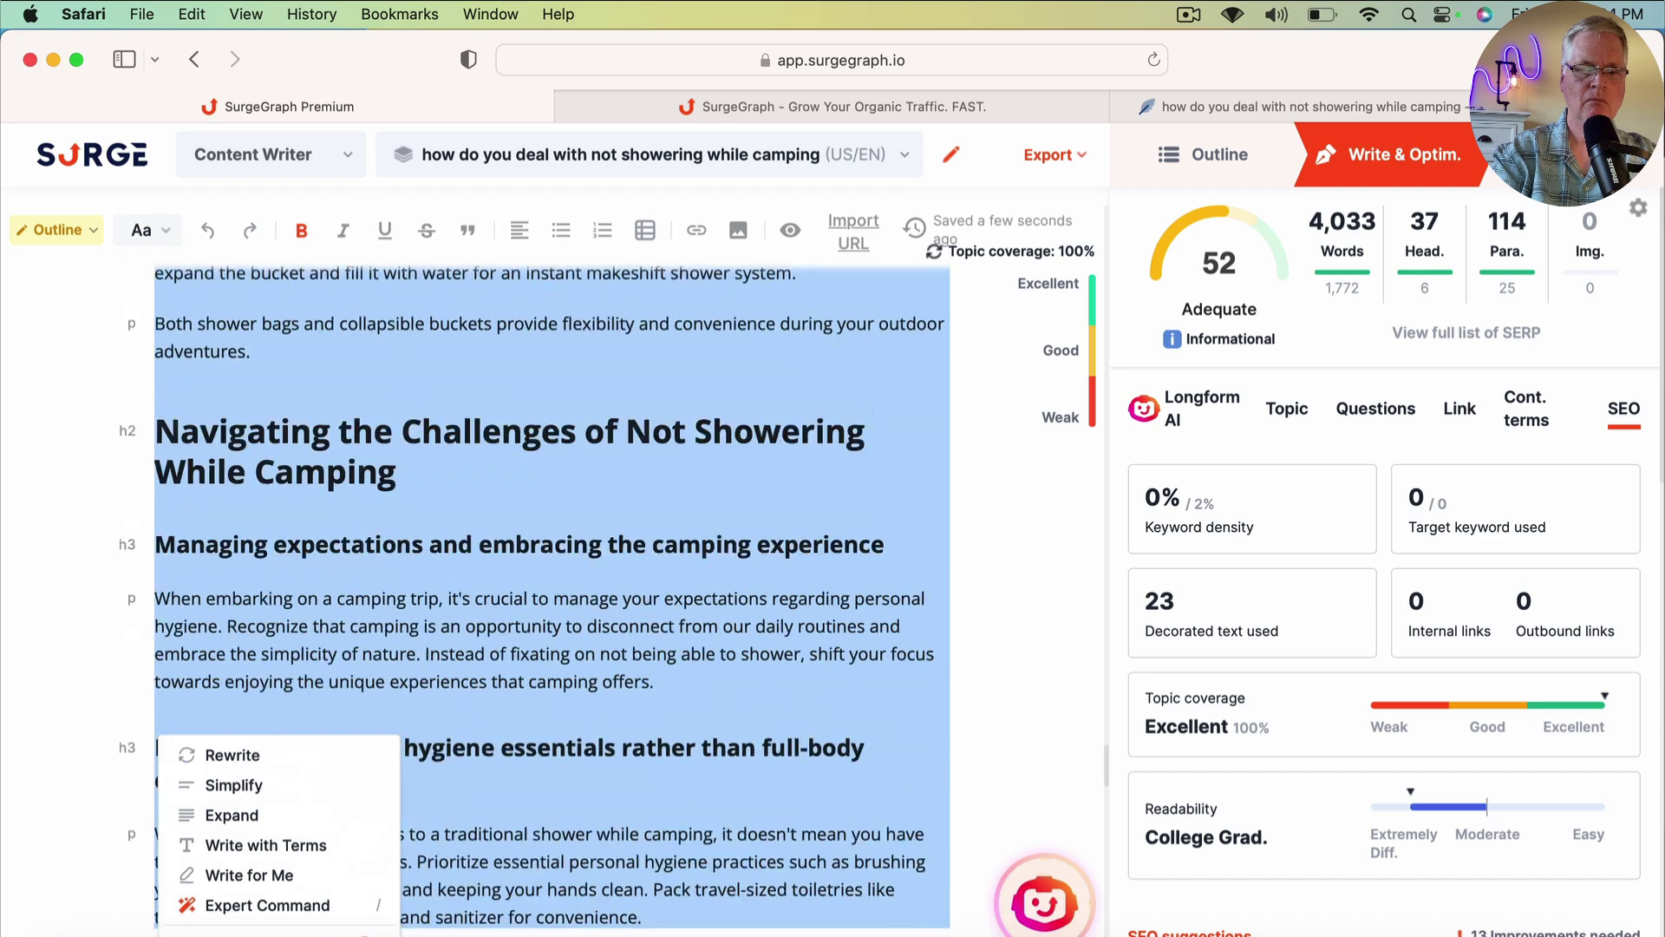
{"action": "scroll", "coordinate": [552, 598], "scroll_direction": "down", "scroll_amount": 20}
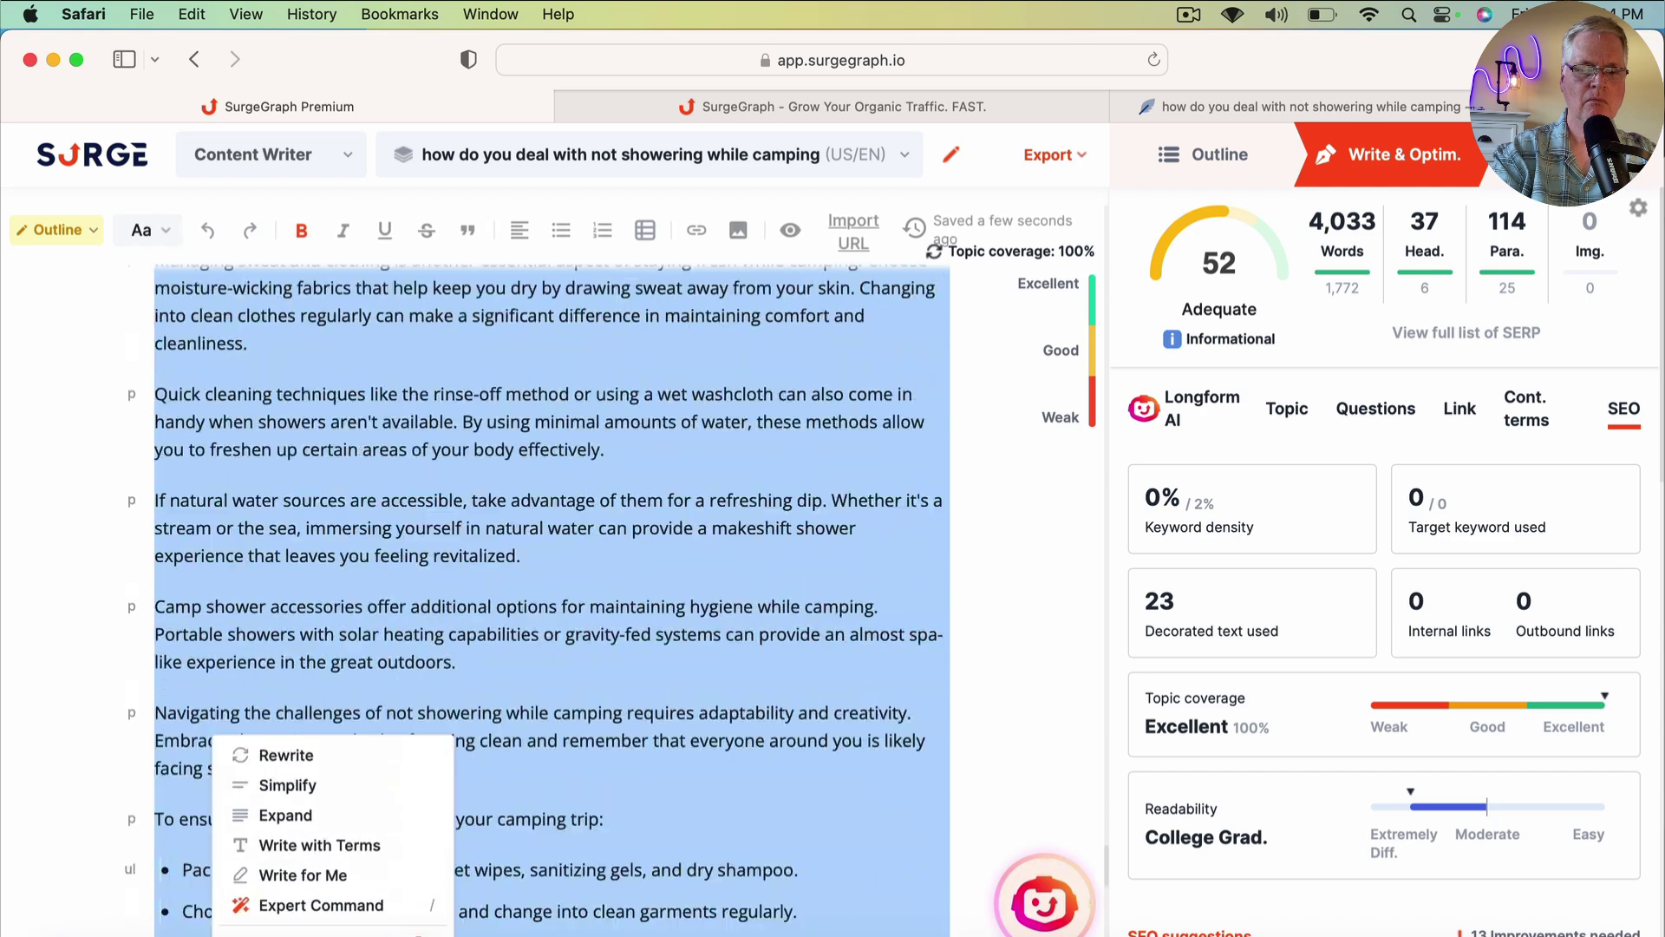
{"action": "scroll", "coordinate": [552, 598], "scroll_direction": "down", "scroll_amount": 15}
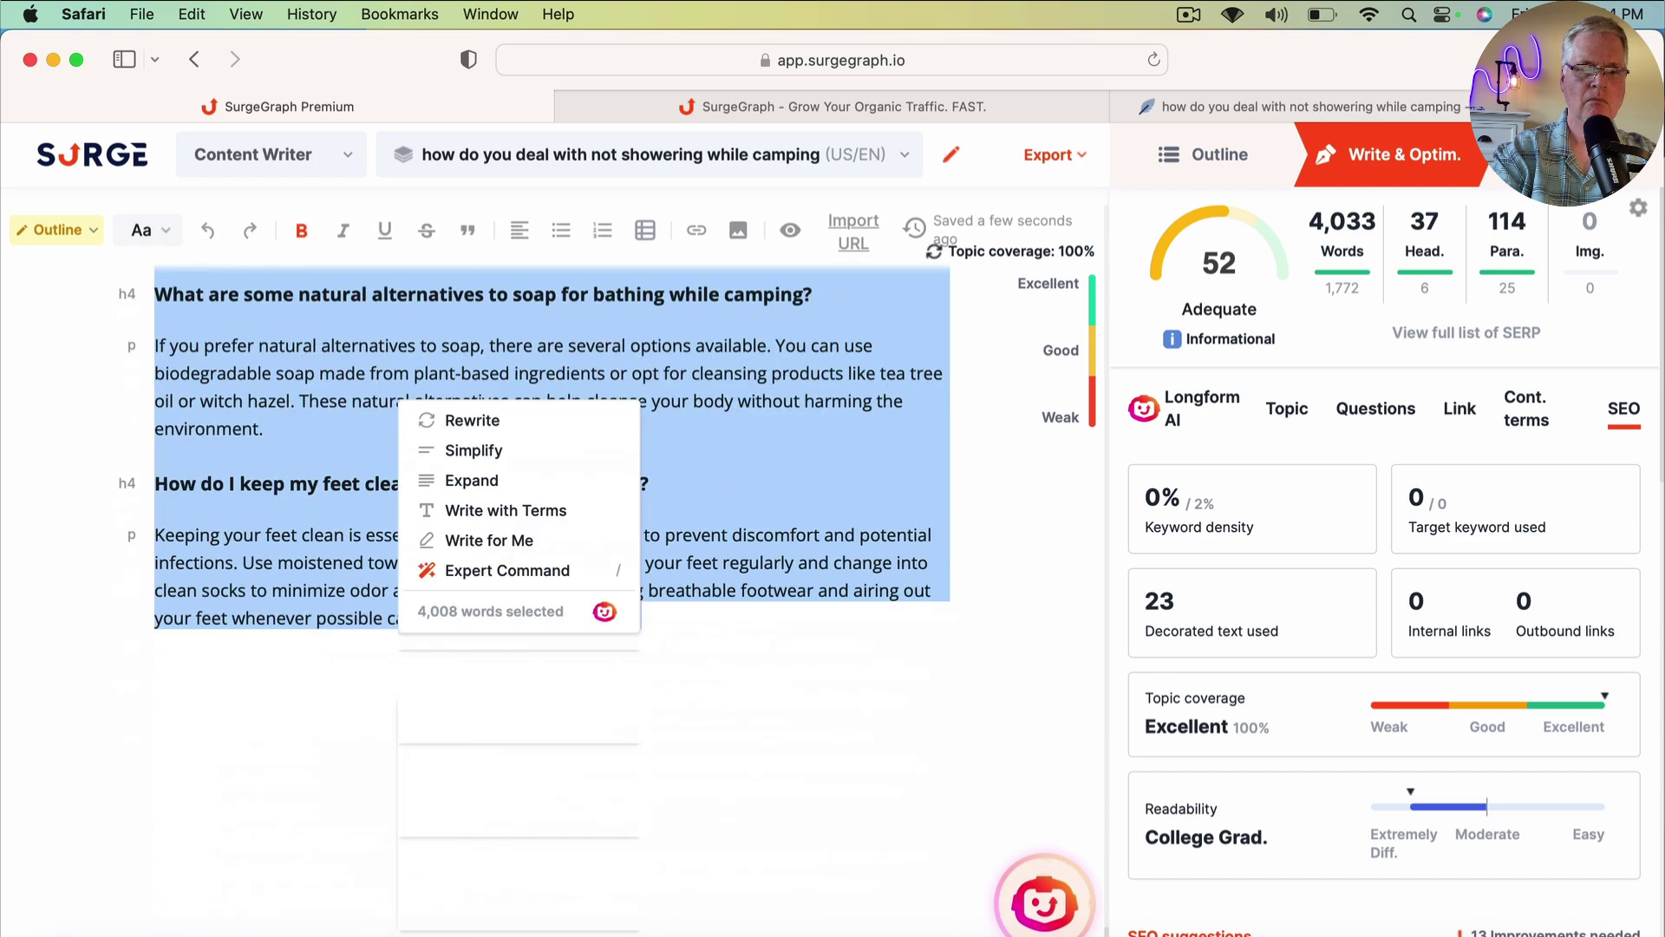
{"action": "key", "text": "super+3"}
{"action": "left_click", "coordinate": [51, 581]}
{"action": "key", "text": "super+v"}
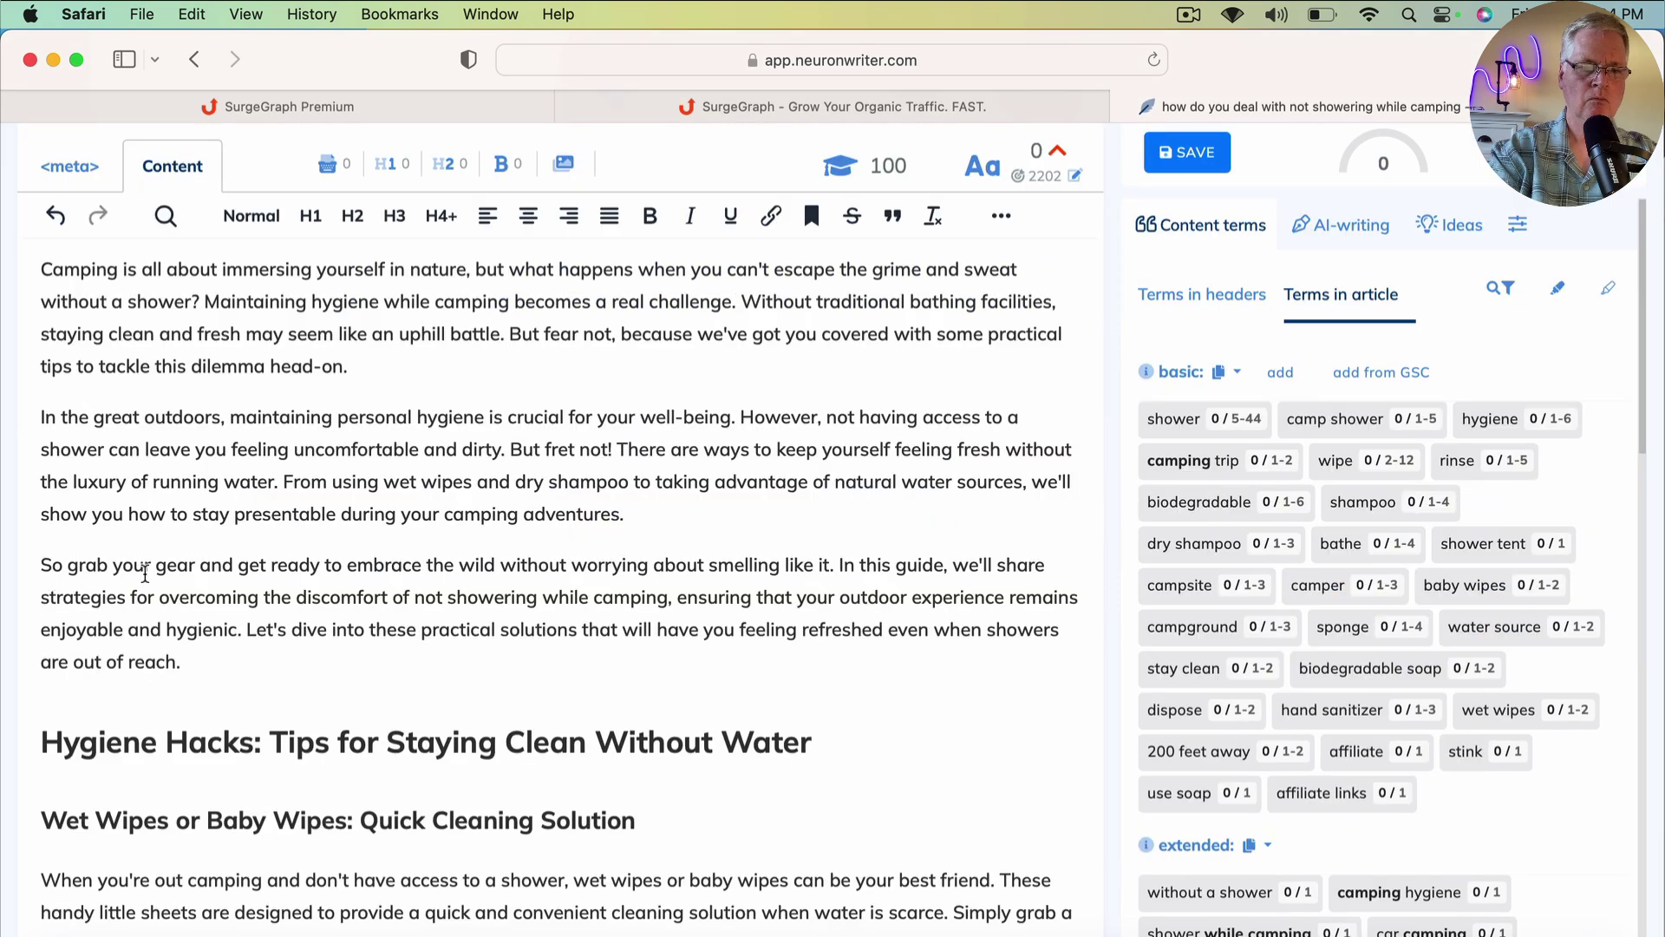
Copy the title 'Stay Fresh: 6 Camping Hygiene Hacks' from SurgeGraph and make it NeuronWriter's H1.
{"action": "scroll", "coordinate": [120, 549], "scroll_direction": "up", "scroll_amount": 5}
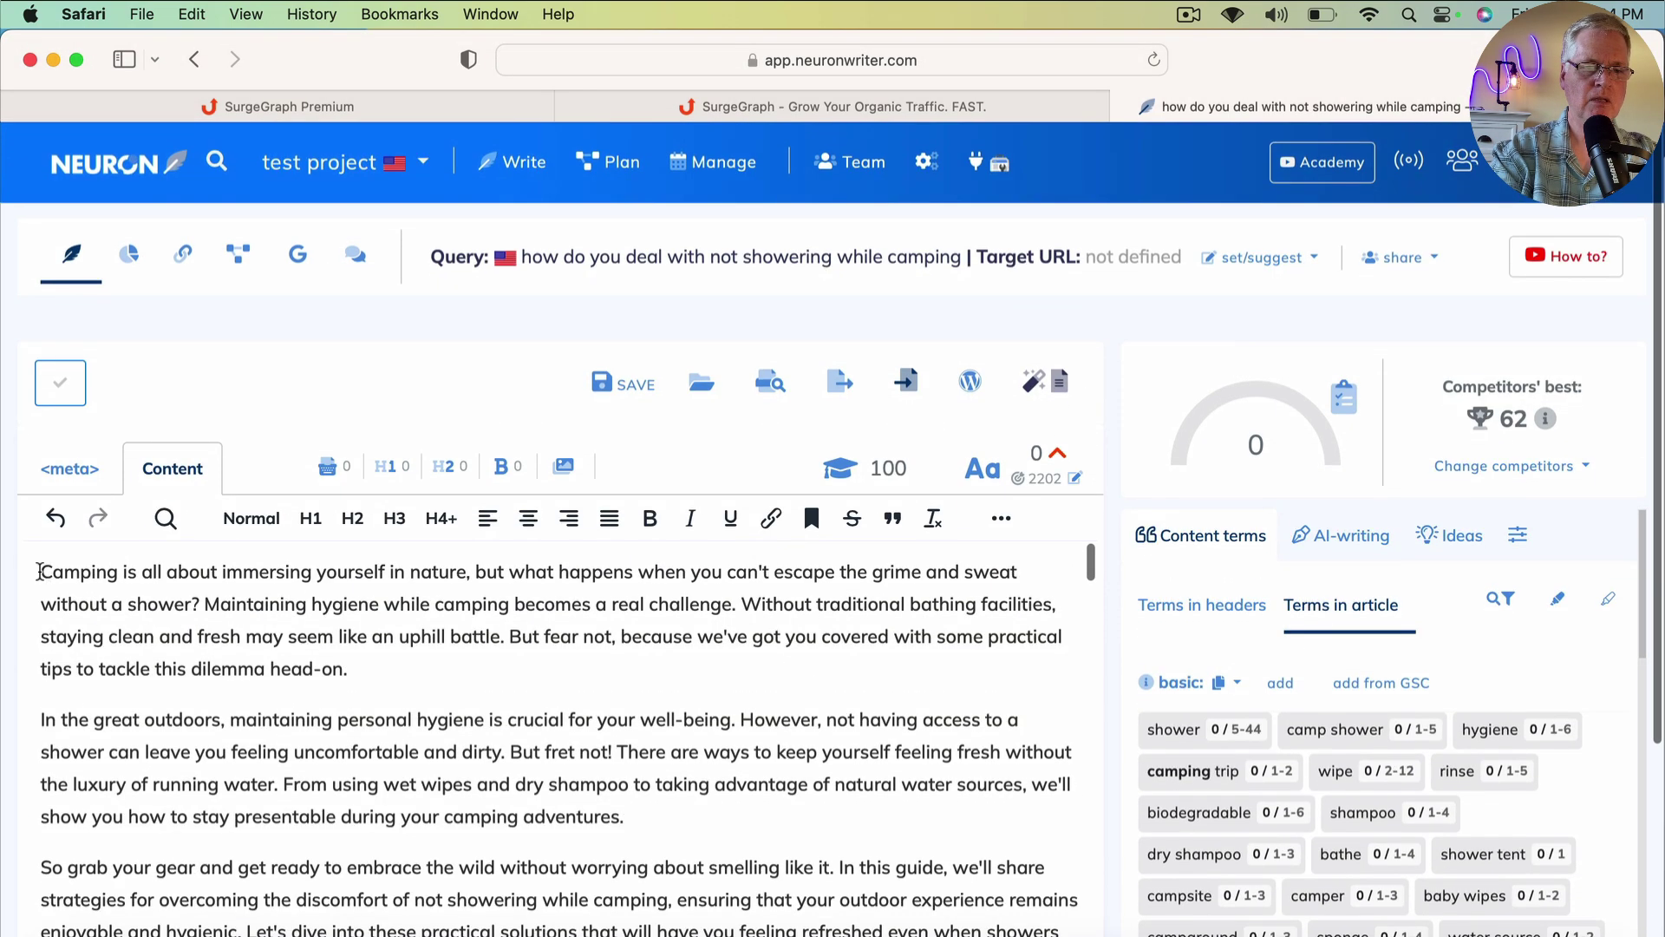
{"action": "key", "text": "super+1"}
{"action": "left_click_drag", "start_coordinate": [156, 322], "coordinate": [798, 323]}
{"action": "key", "text": "super+c"}
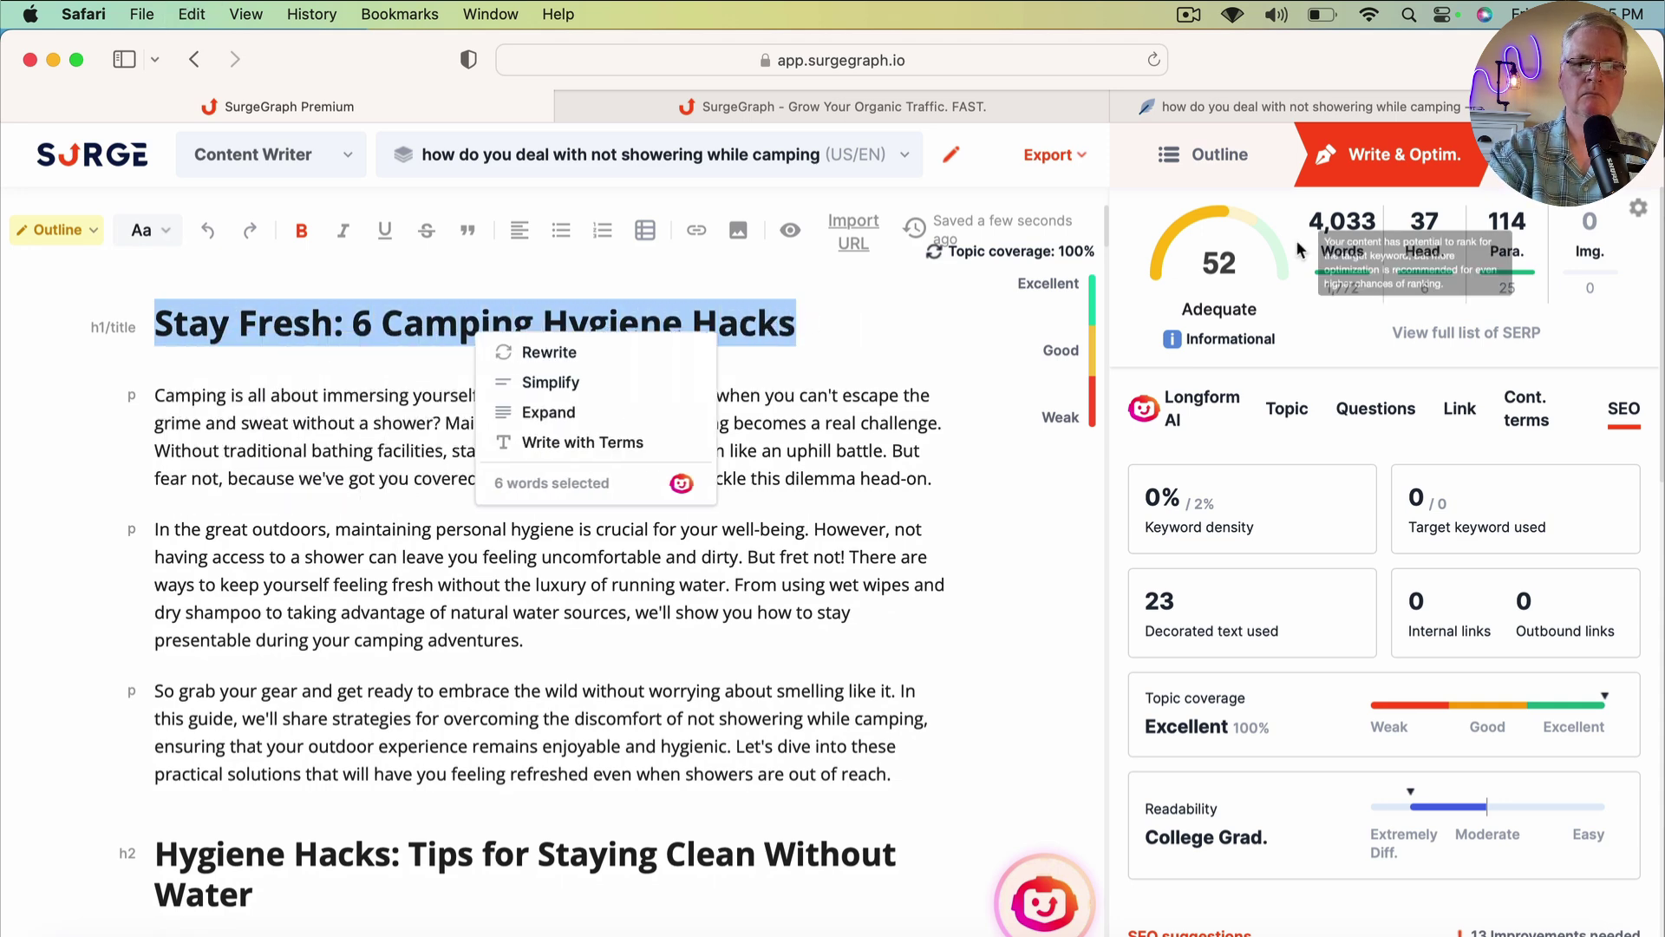
{"action": "left_click", "coordinate": [1247, 106]}
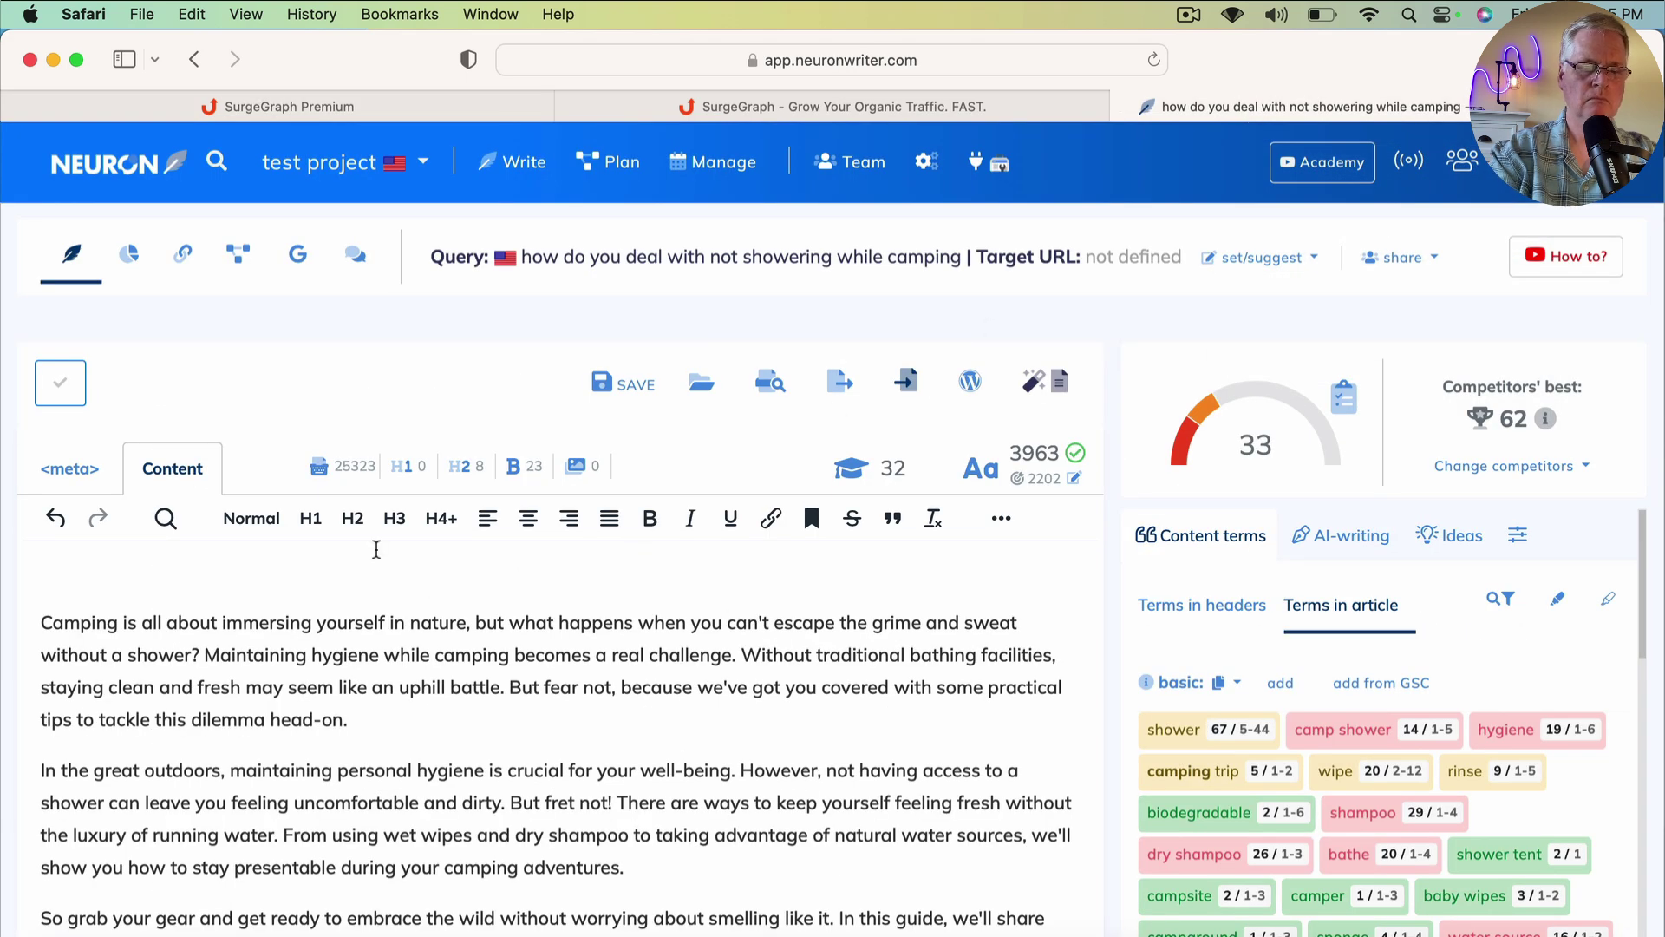
{"action": "key", "text": "super+v"}
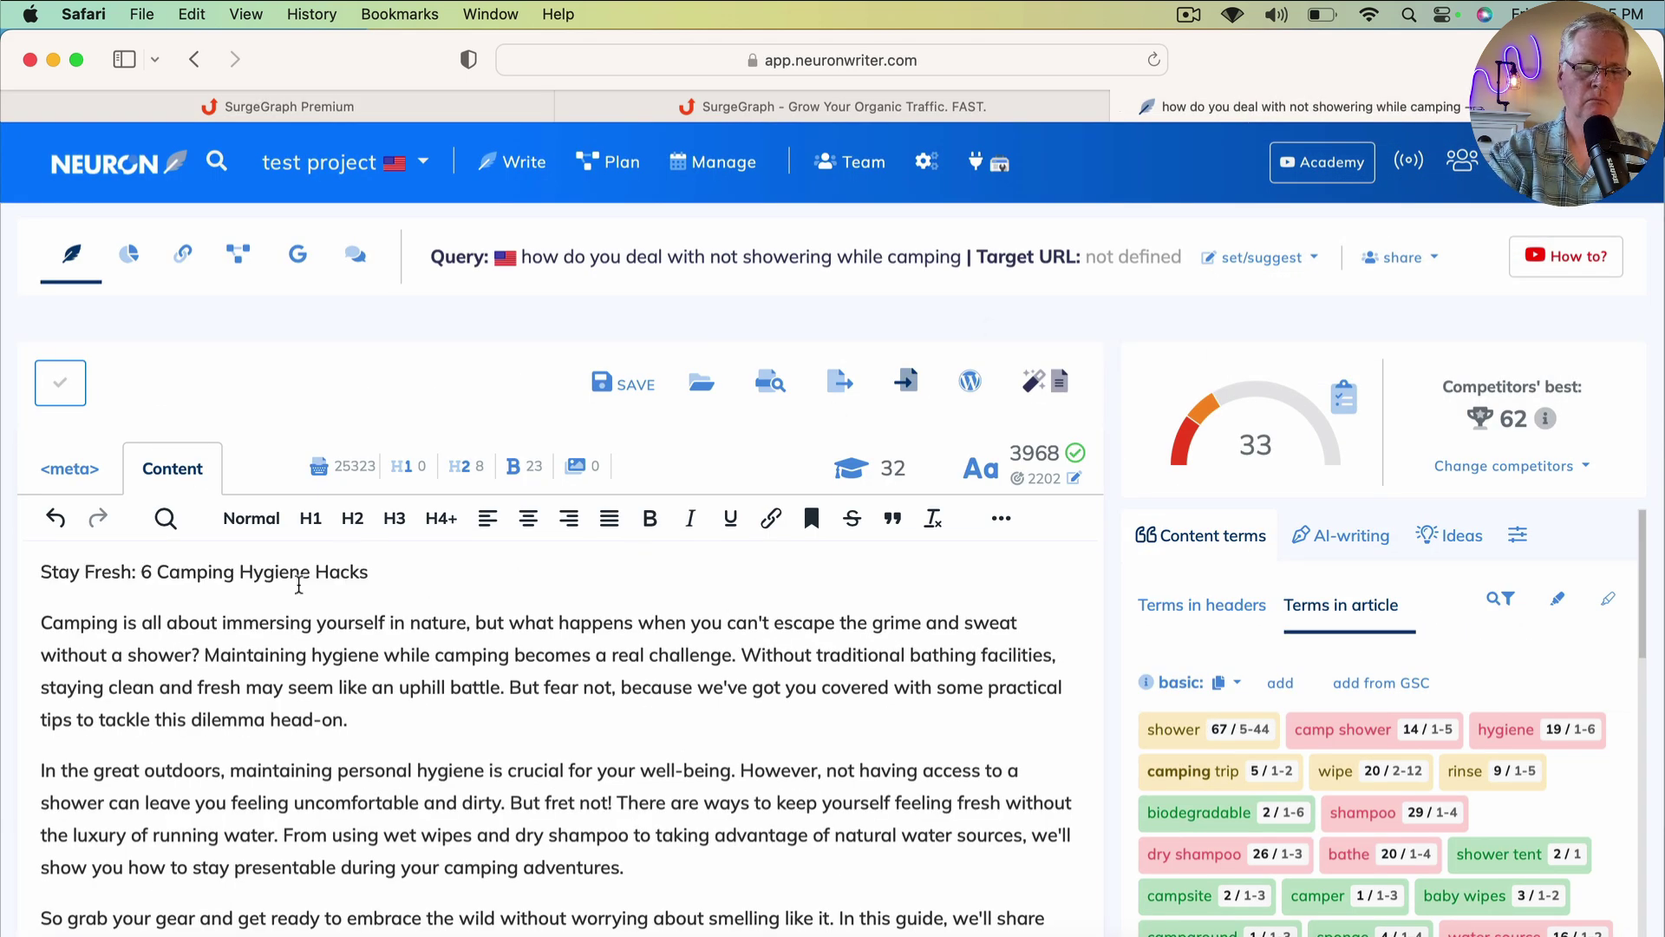
{"action": "left_click", "coordinate": [313, 525]}
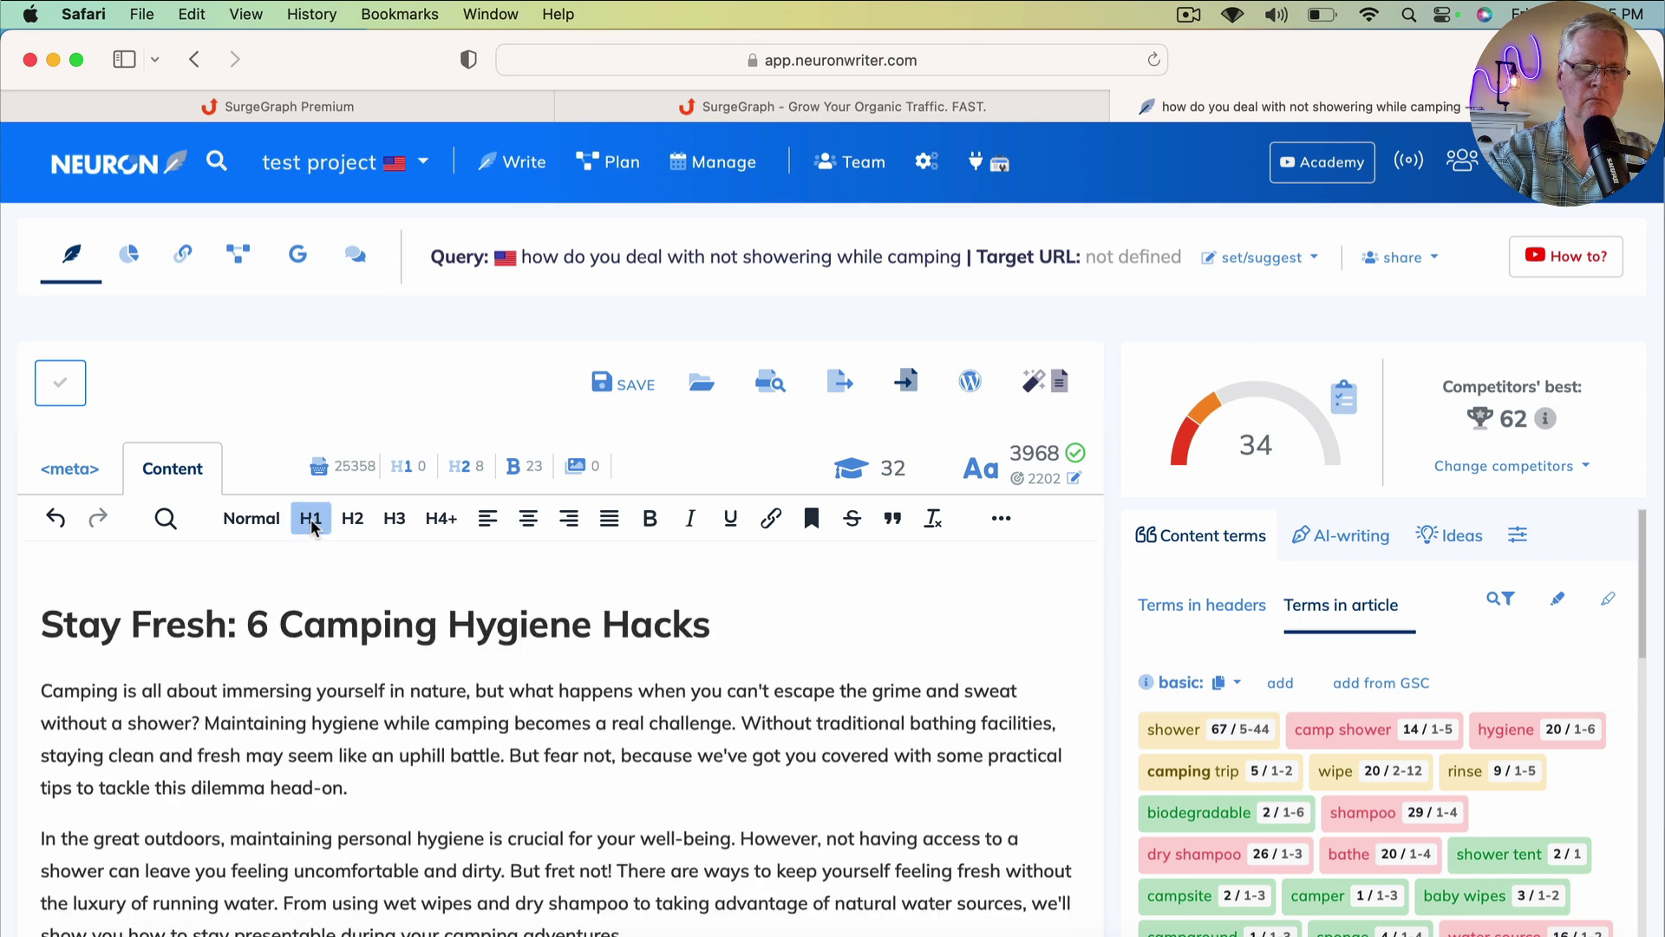
Paste the same title into the meta Title field, bringing the score to 41.
{"action": "left_click", "coordinate": [73, 467]}
{"action": "left_click", "coordinate": [293, 544]}
{"action": "key", "text": "super+v"}
{"action": "left_click", "coordinate": [177, 470]}
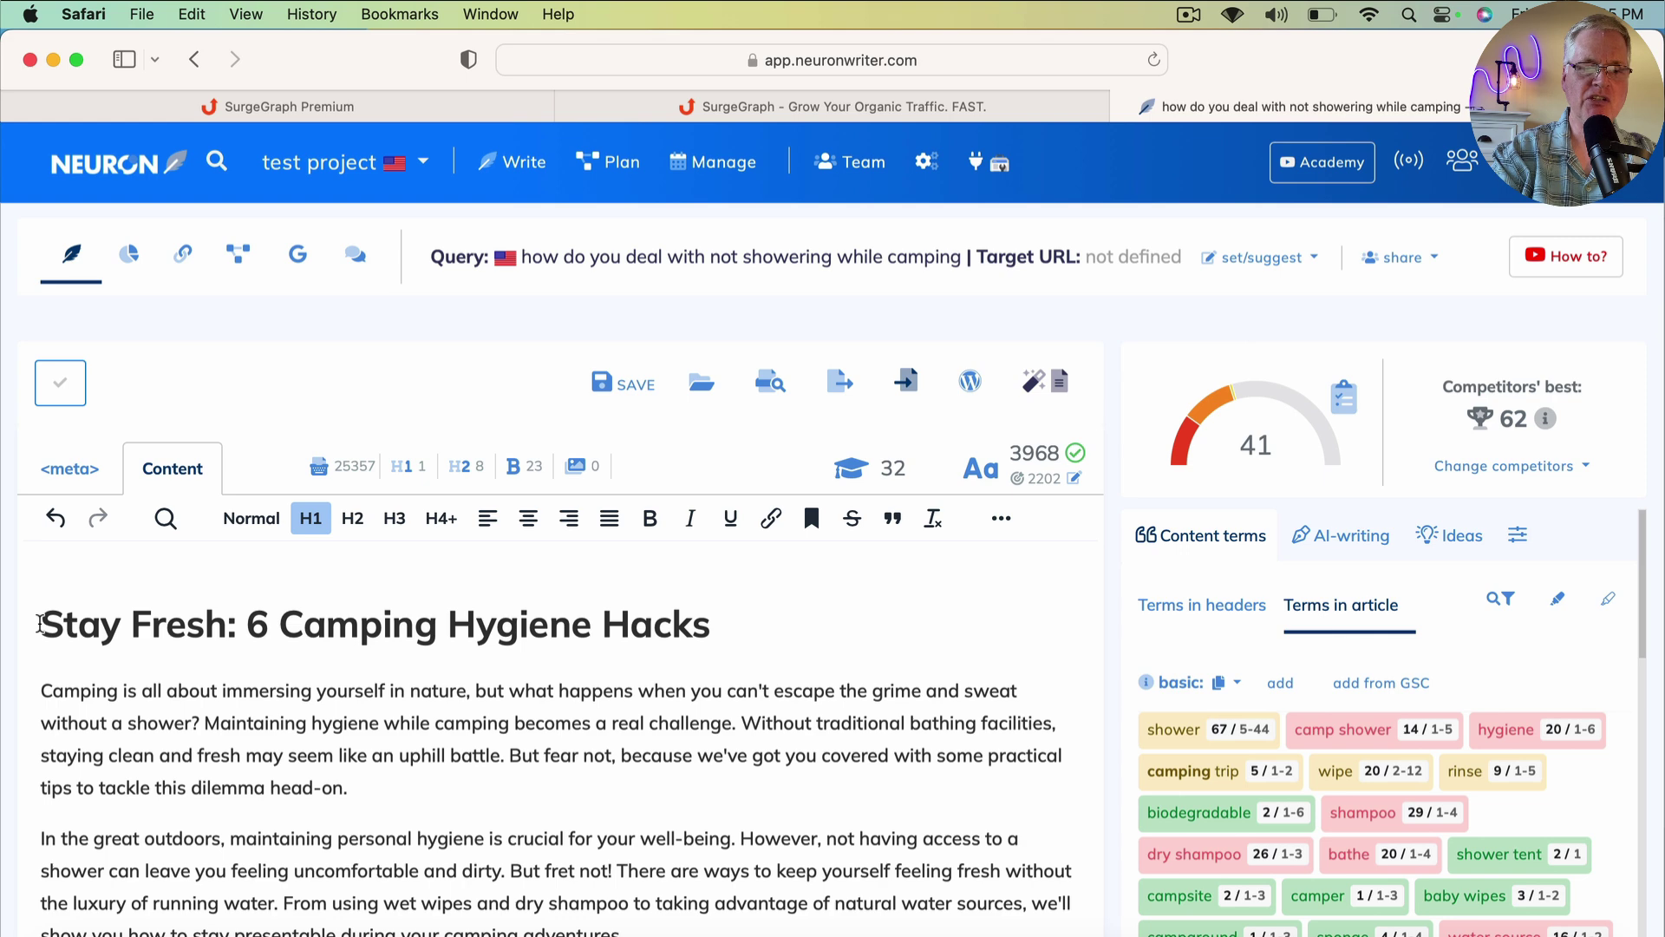
Rewrite the H1 as 'How do you deal with not showering while camping: Hygiene Hacks'.
{"action": "left_click_drag", "start_coordinate": [40, 624], "coordinate": [282, 616]}
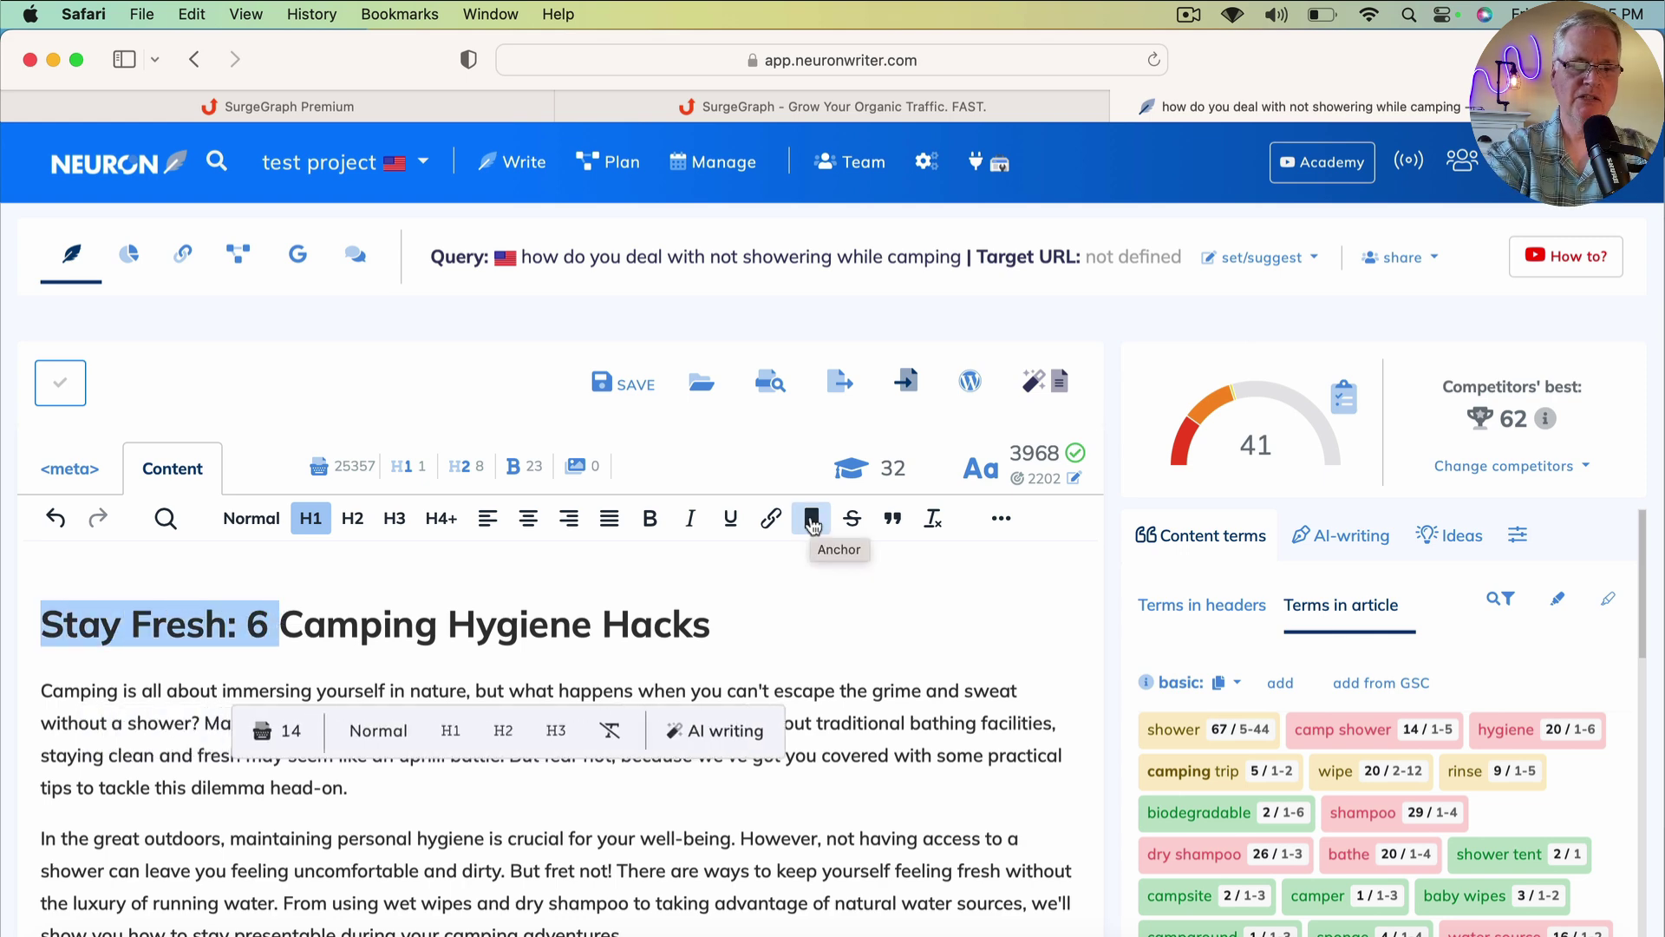
{"action": "type", "text": "How do you deal with not showering while camping"}
{"action": "type", "text": ":"}
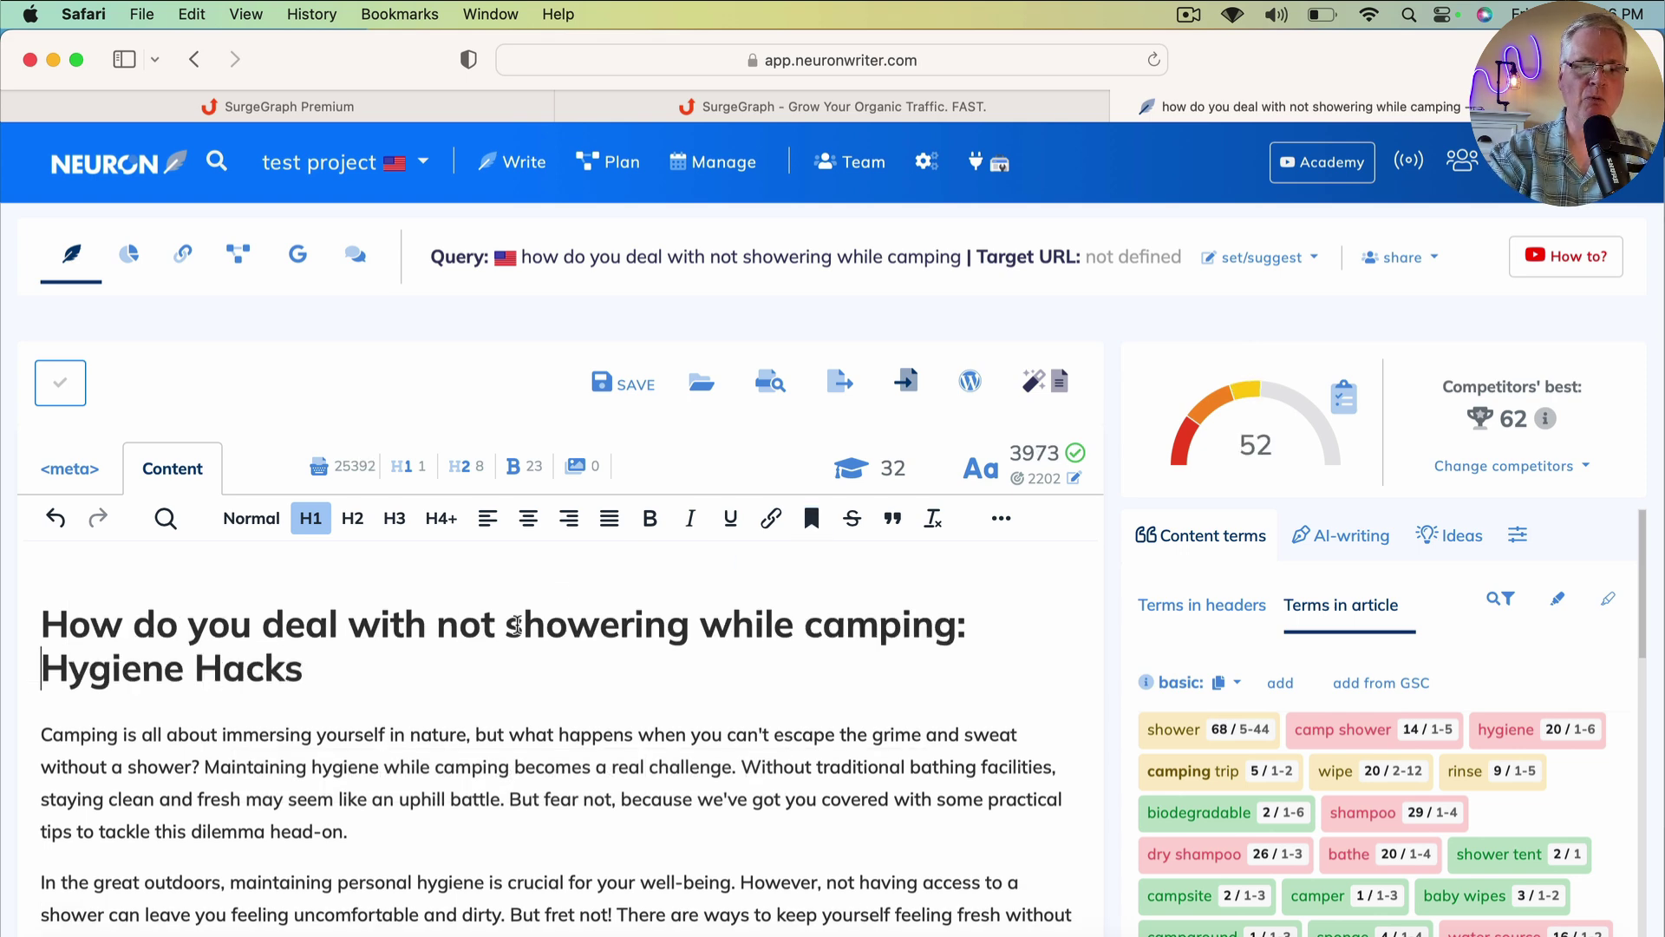
{"action": "left_click", "coordinate": [48, 623]}
{"action": "left_click_drag", "start_coordinate": [48, 623], "coordinate": [337, 661]}
{"action": "key", "text": "super+c"}
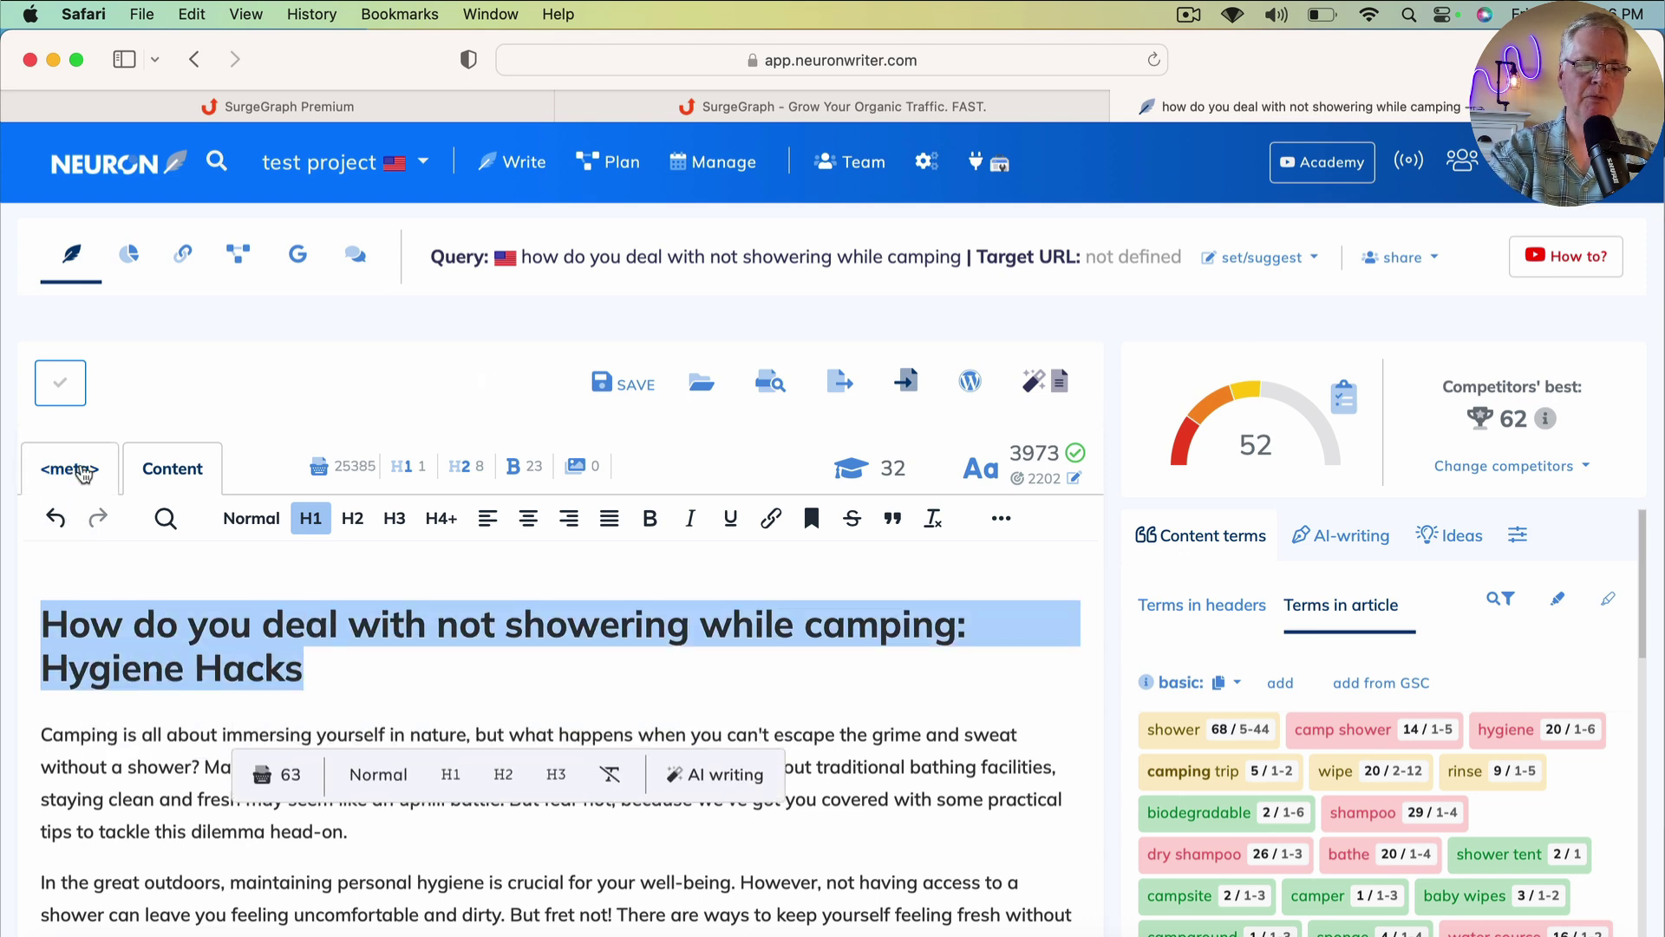
Replace the meta title with the new H1 text, raising the score to 67.
{"action": "left_click", "coordinate": [83, 472]}
{"action": "triple_click", "coordinate": [321, 544]}
{"action": "key", "text": "super+v"}
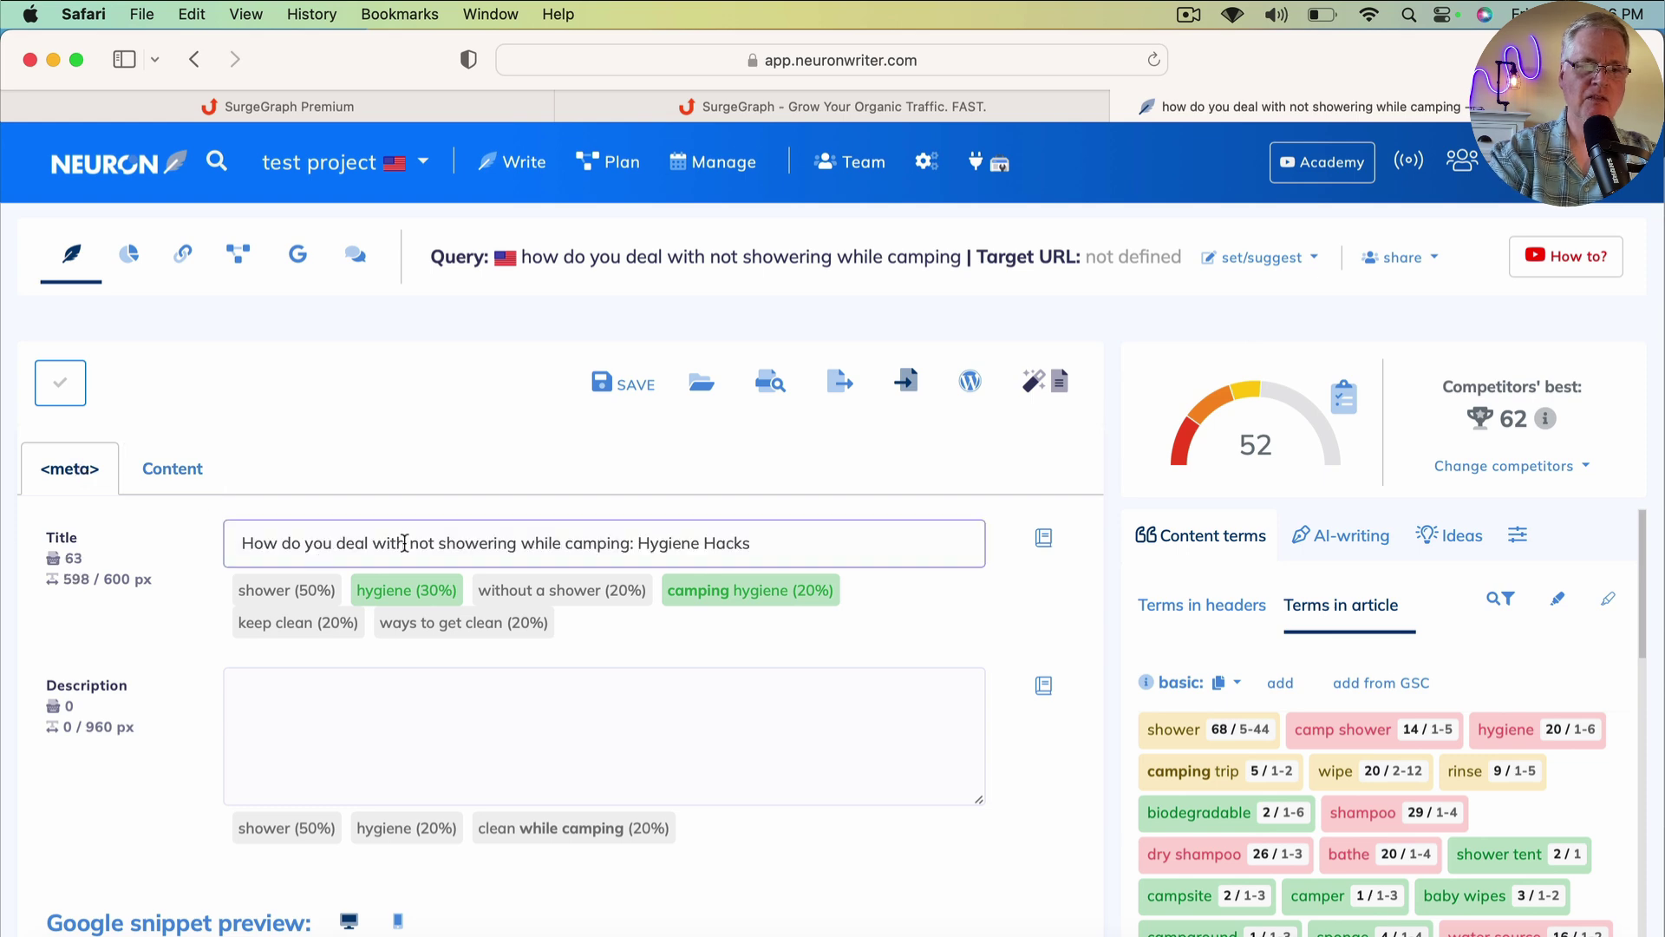
{"action": "left_click", "coordinate": [193, 469]}
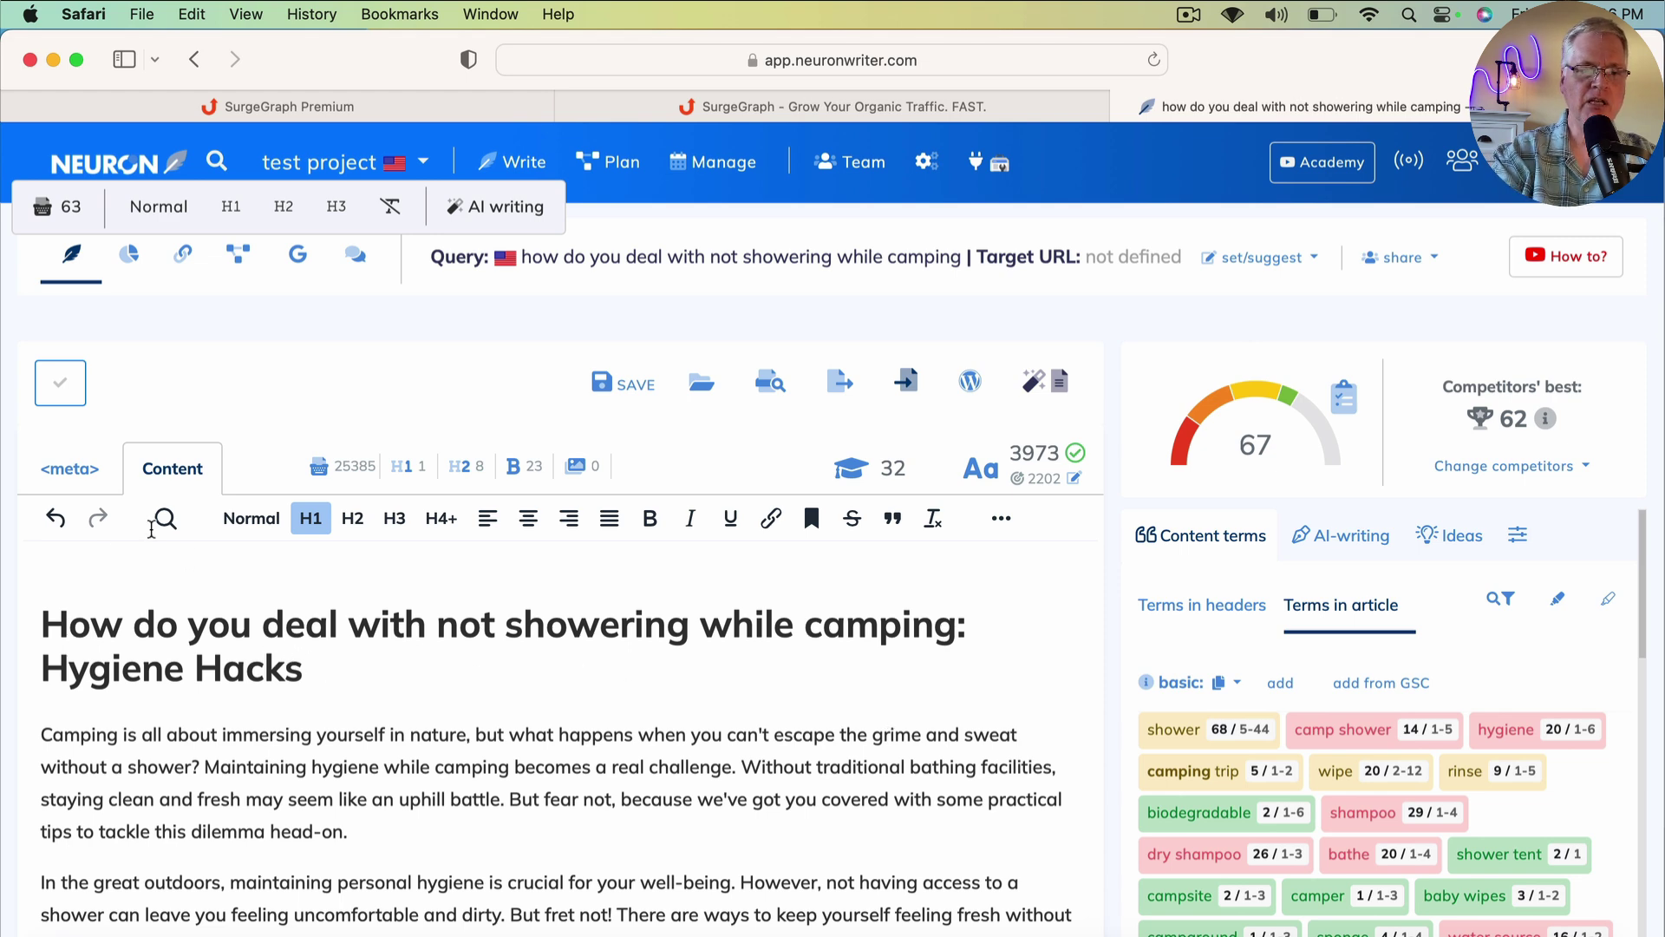
Recheck the meta title and confirm the 67 score beats competitors' best of 62.
{"action": "left_click", "coordinate": [82, 481]}
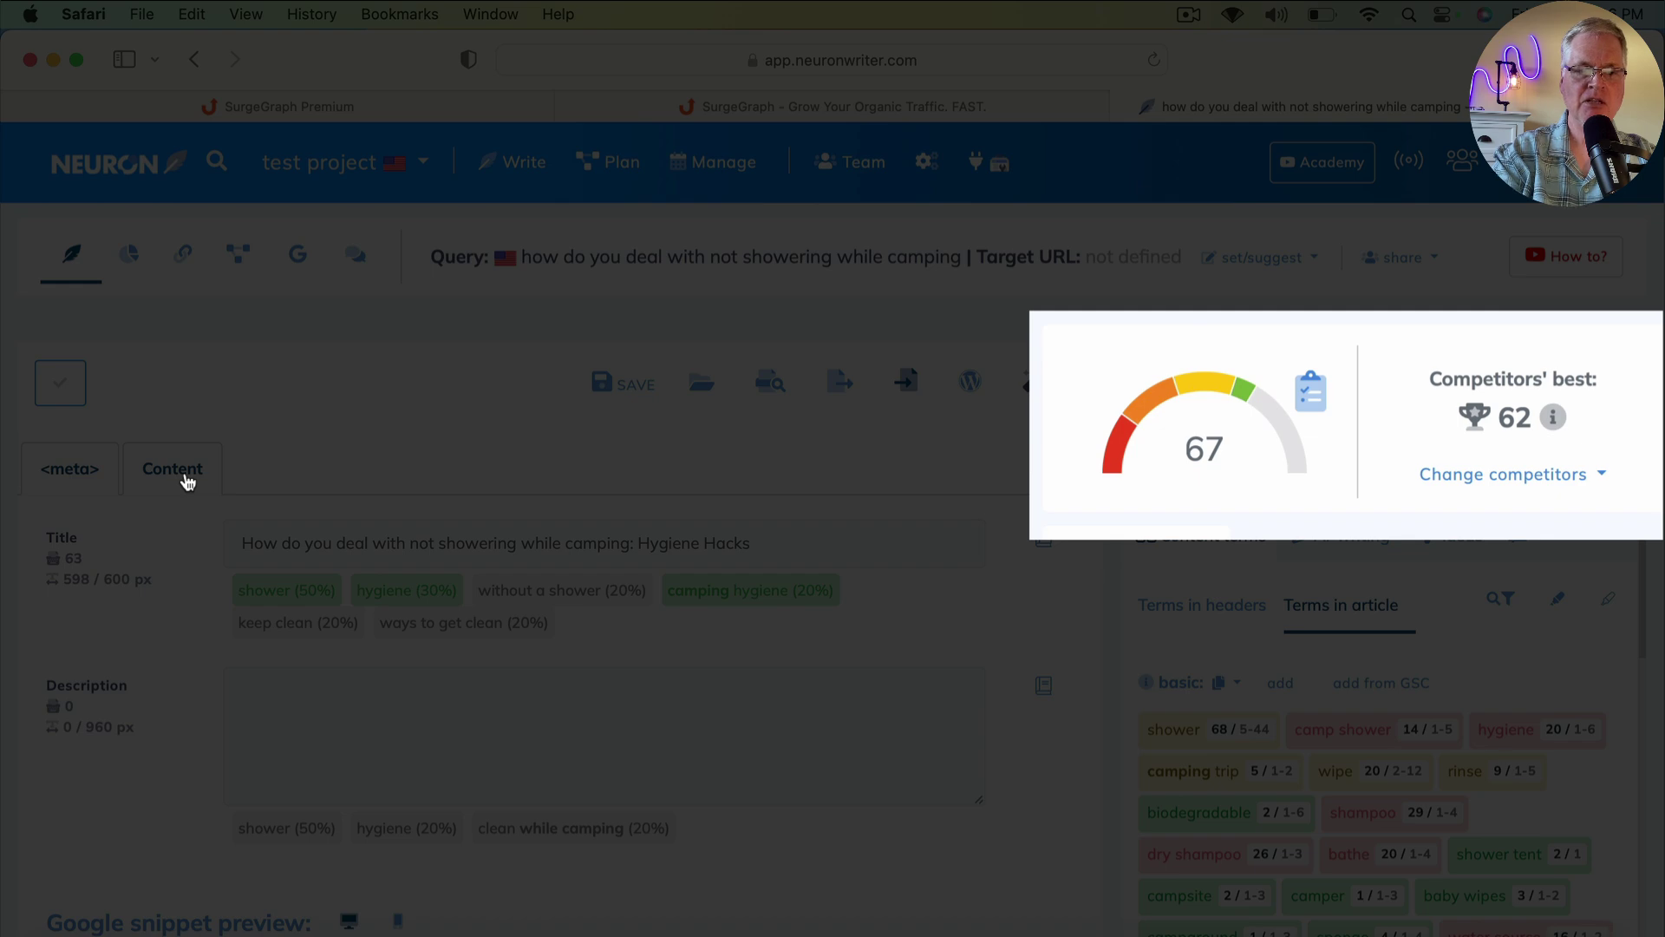
{"action": "left_click", "coordinate": [187, 482]}
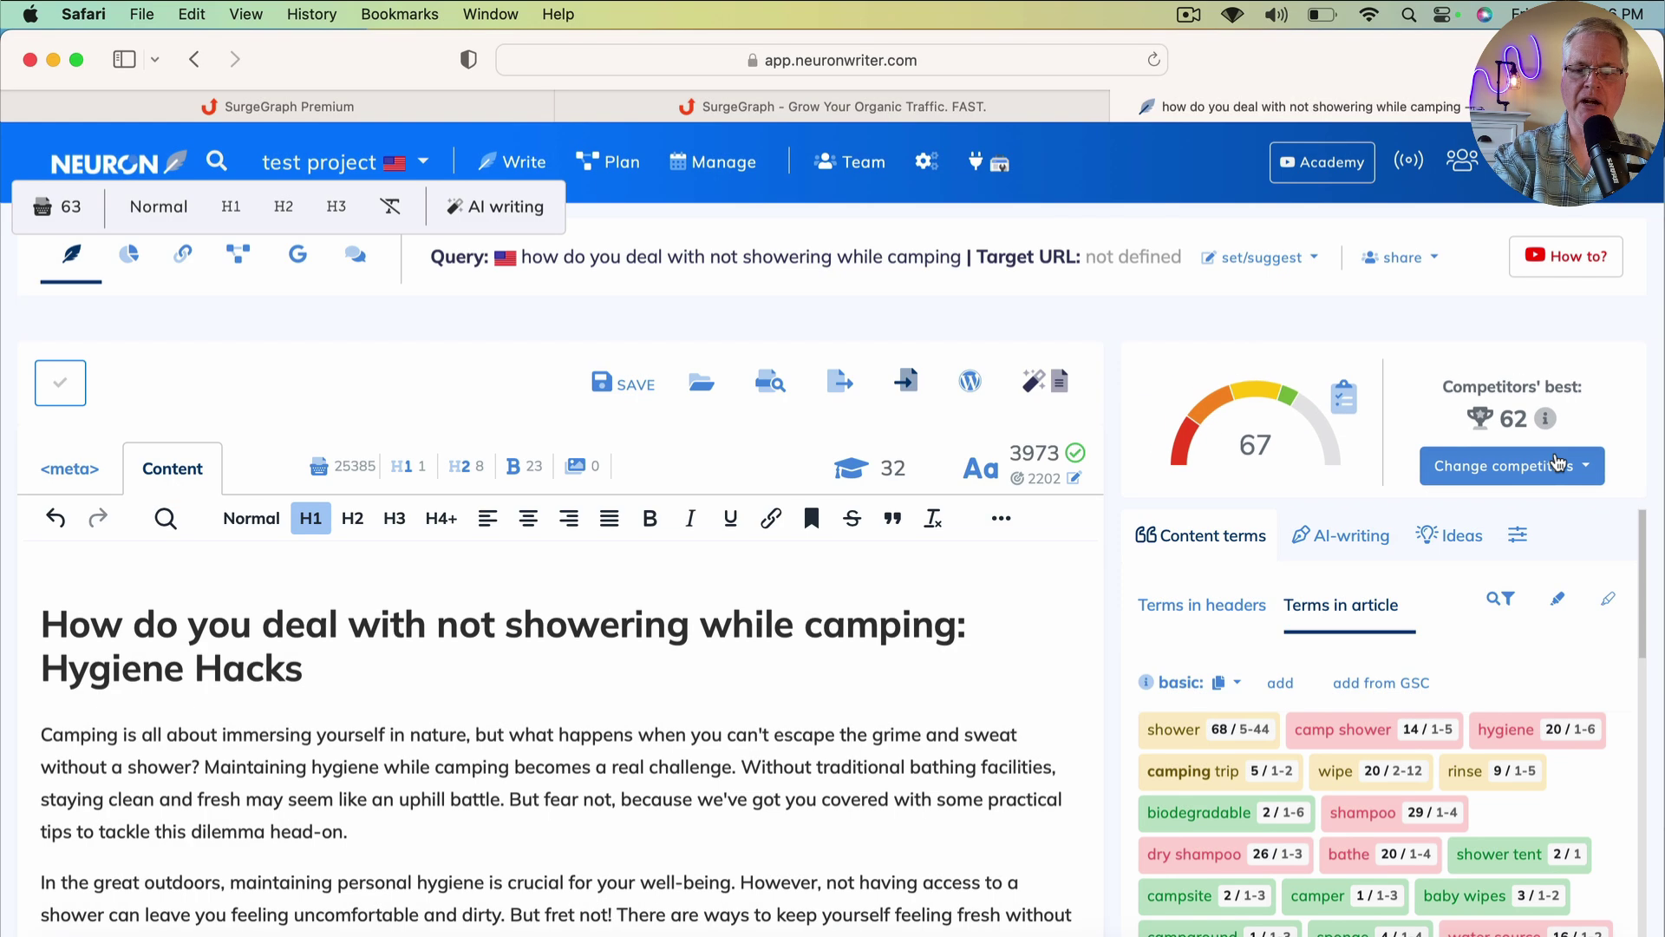
{"action": "mouse_move", "coordinate": [1546, 424]}
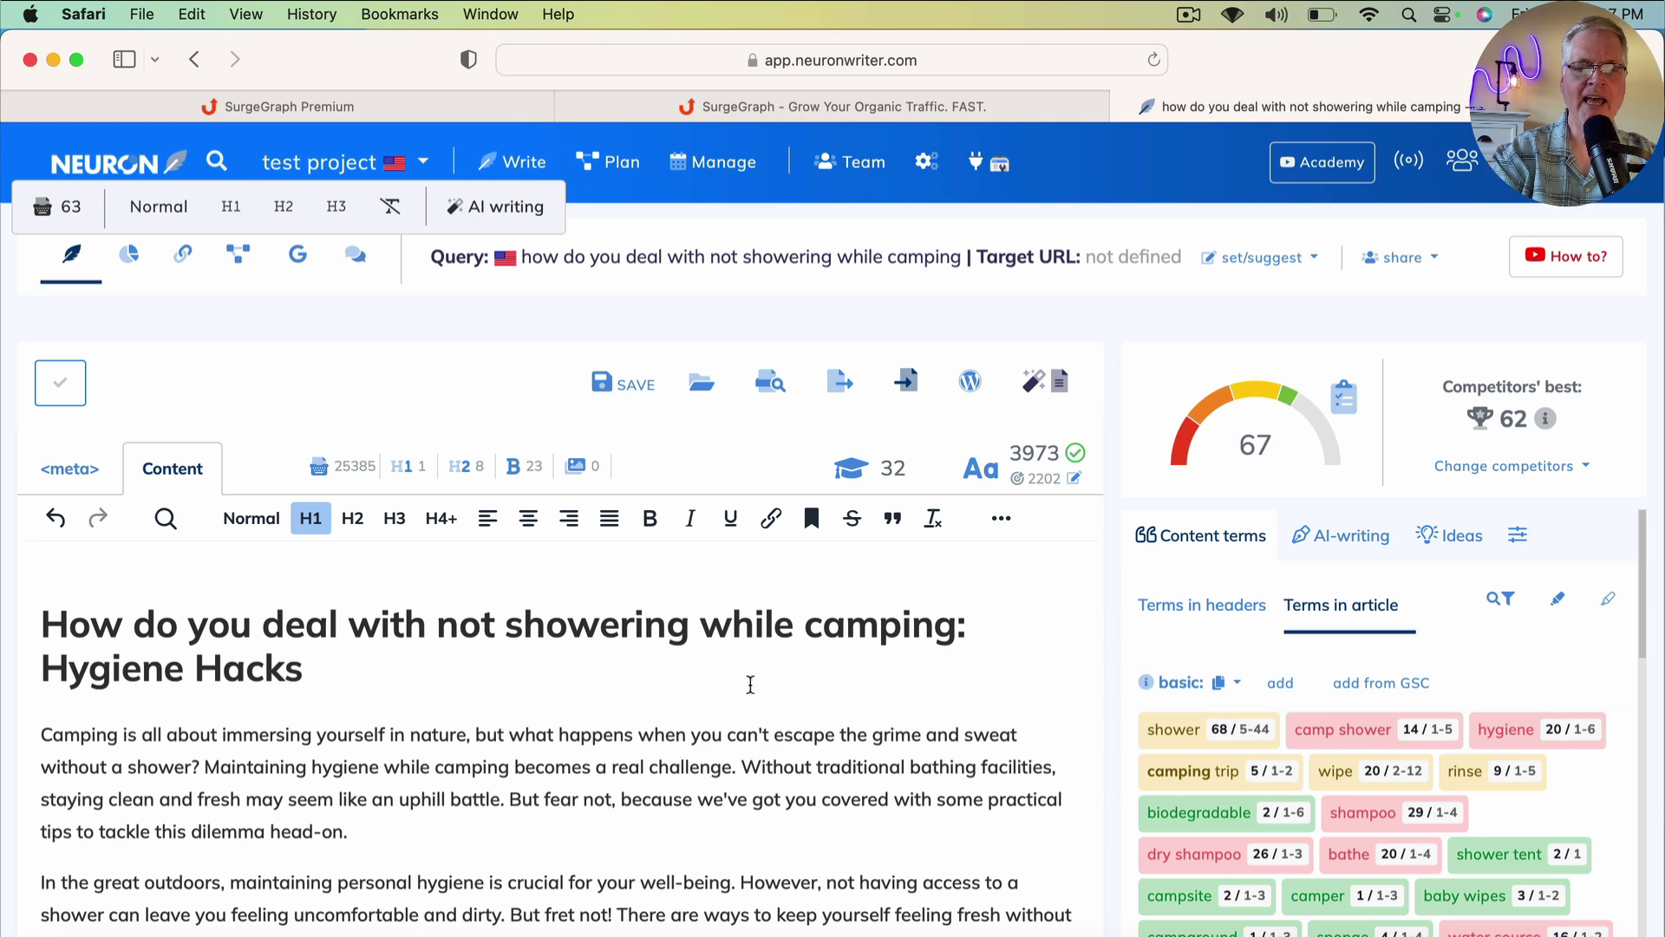
{"action": "left_click", "coordinate": [498, 103]}
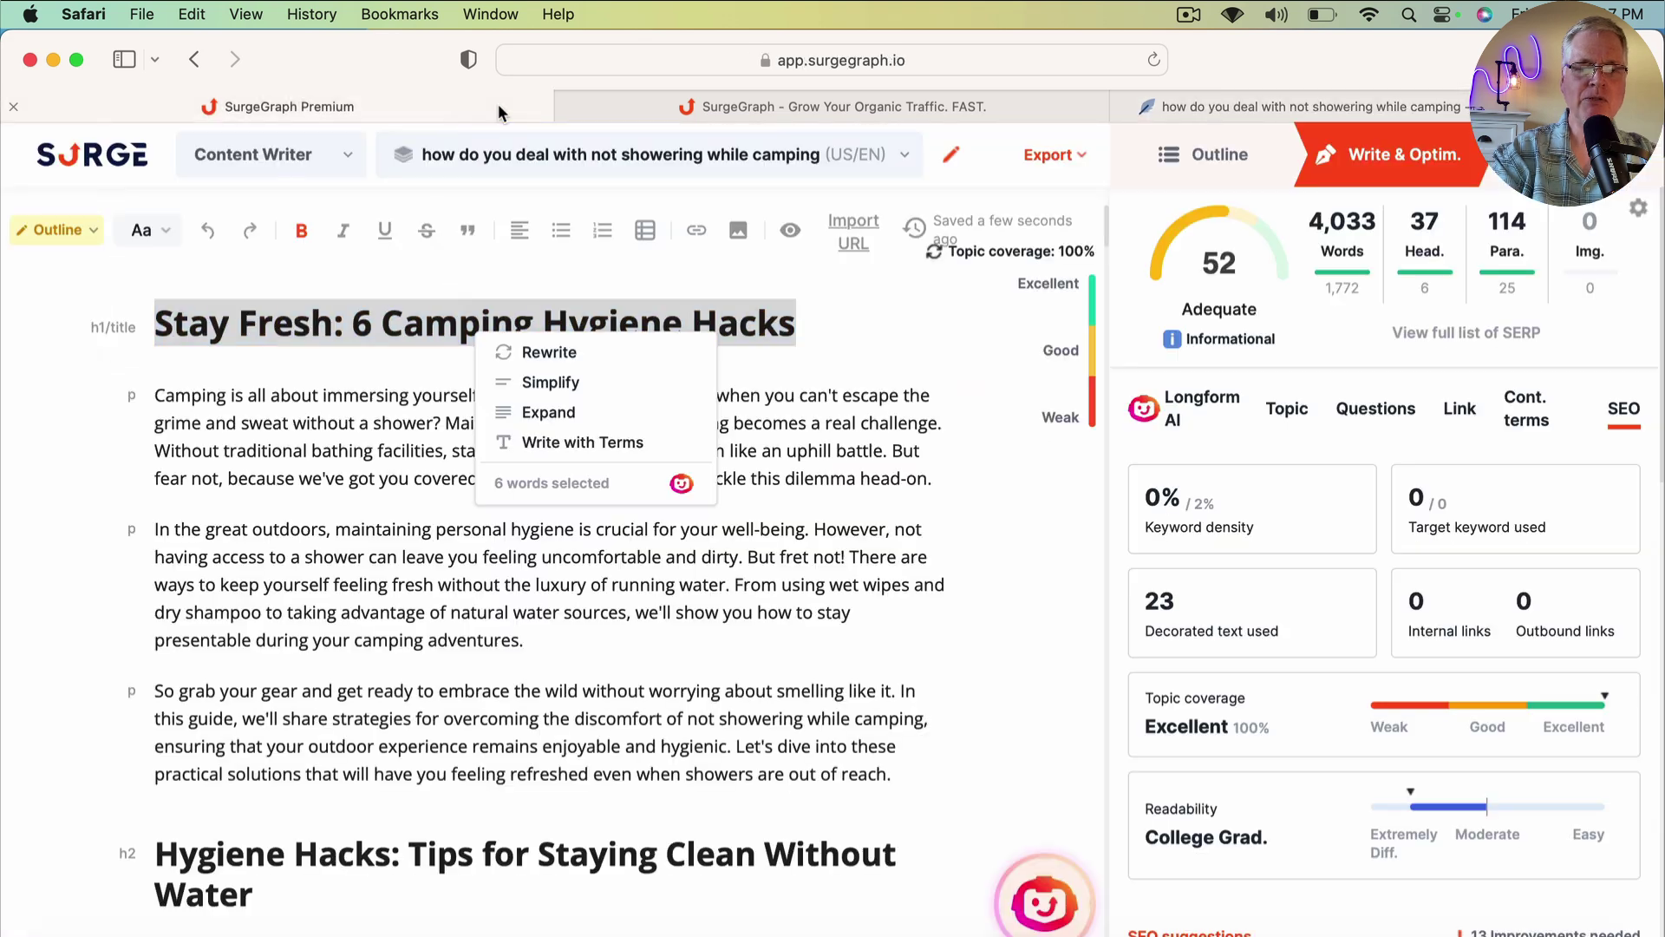
{"action": "left_click", "coordinate": [352, 423]}
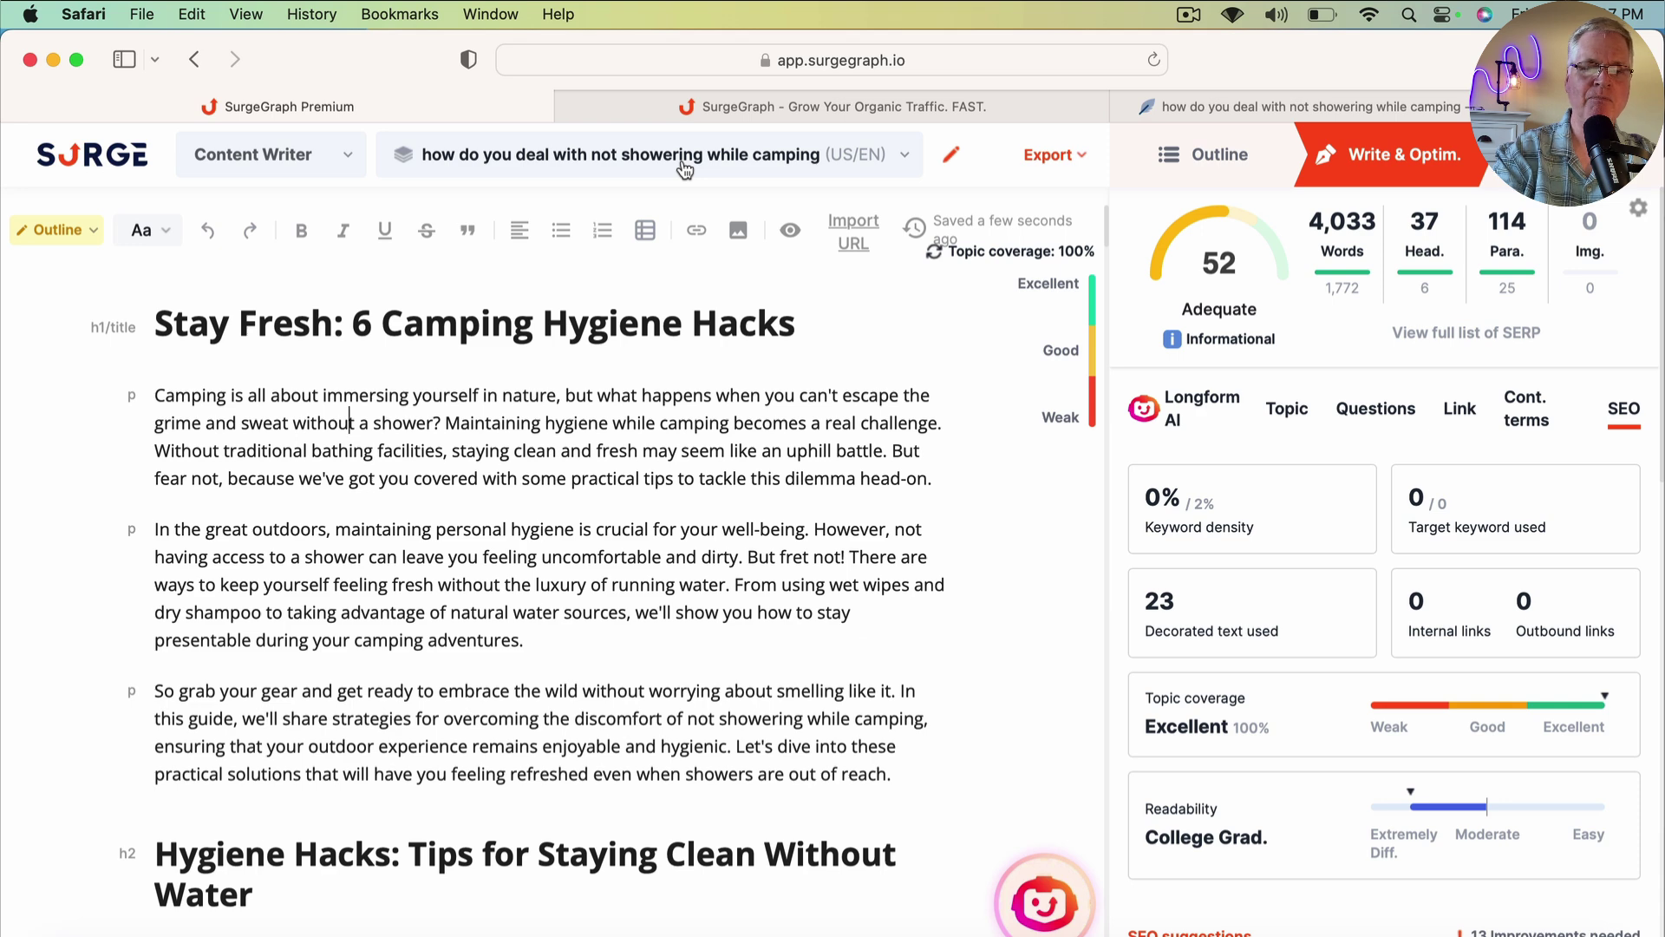
{"action": "left_click", "coordinate": [1188, 109]}
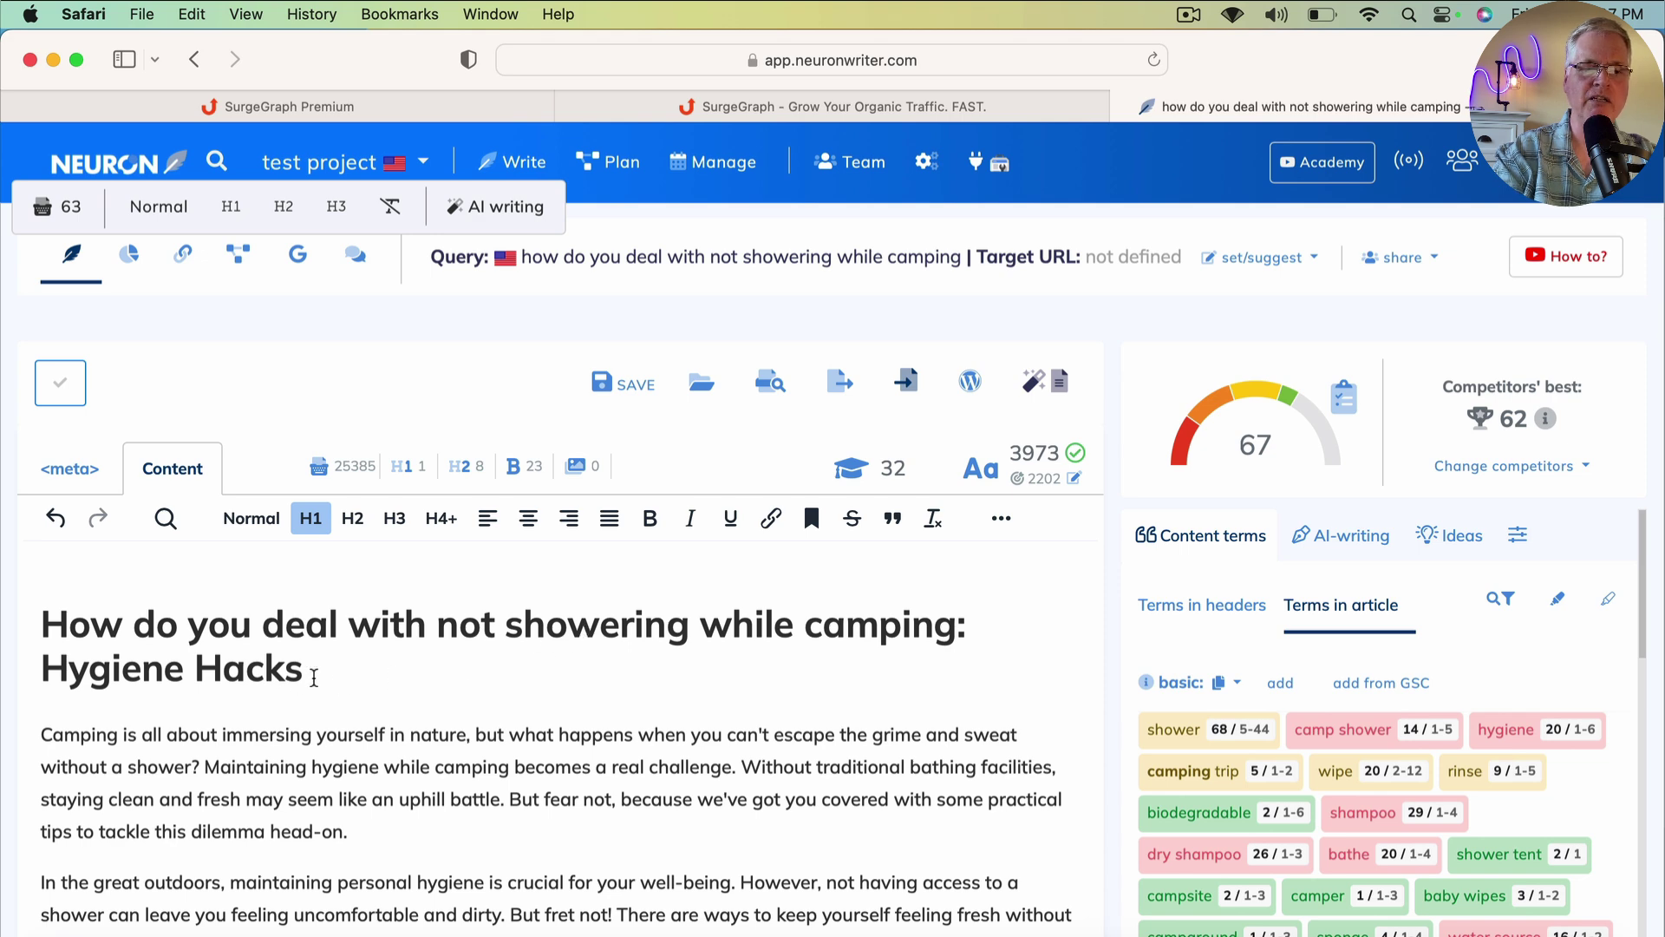
{"action": "left_click", "coordinate": [87, 472]}
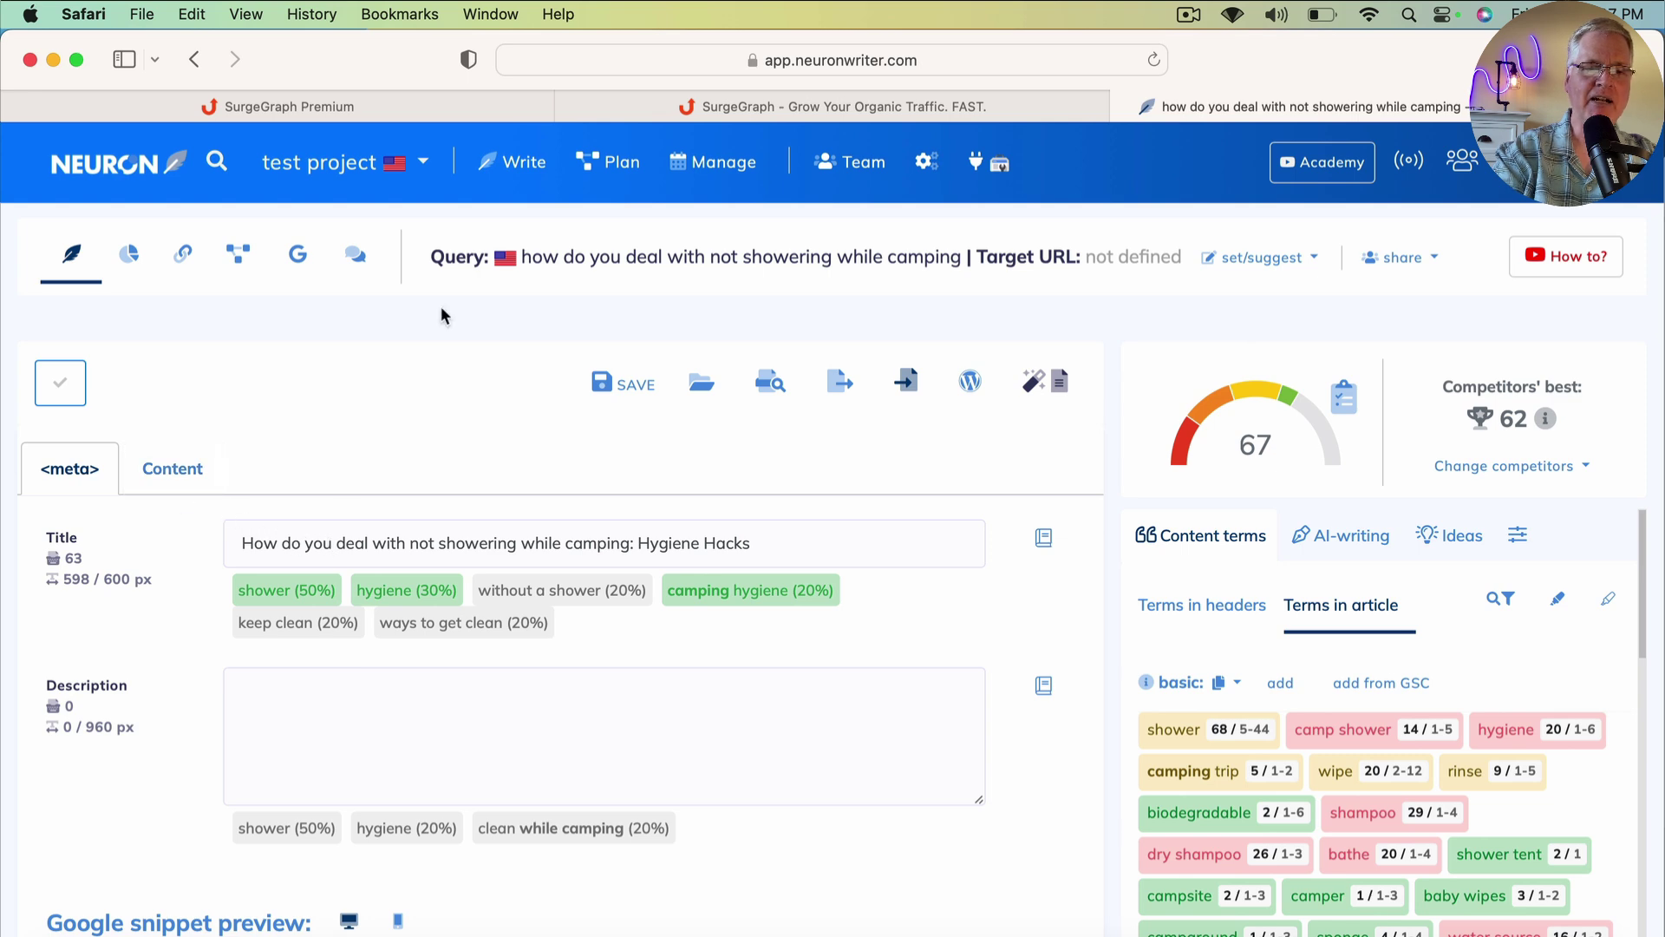
{"action": "left_click", "coordinate": [446, 102]}
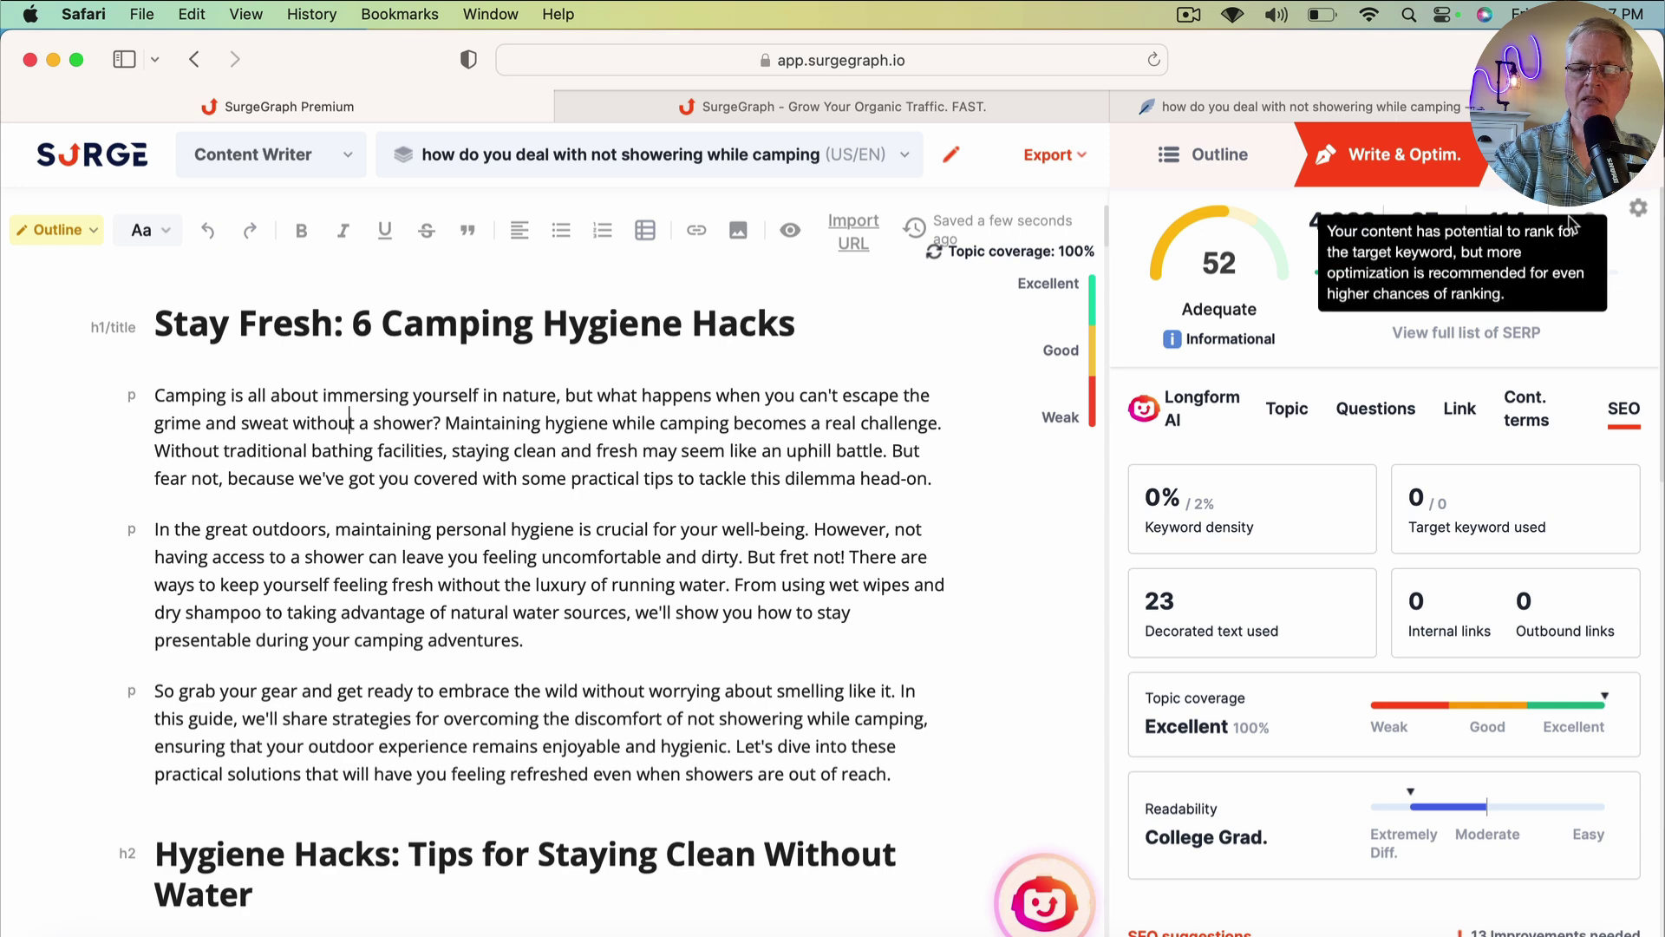
Generate a meta description from SurgeGraph's Export panel, then return to NeuronWriter's meta view.
{"action": "left_click", "coordinate": [1561, 156]}
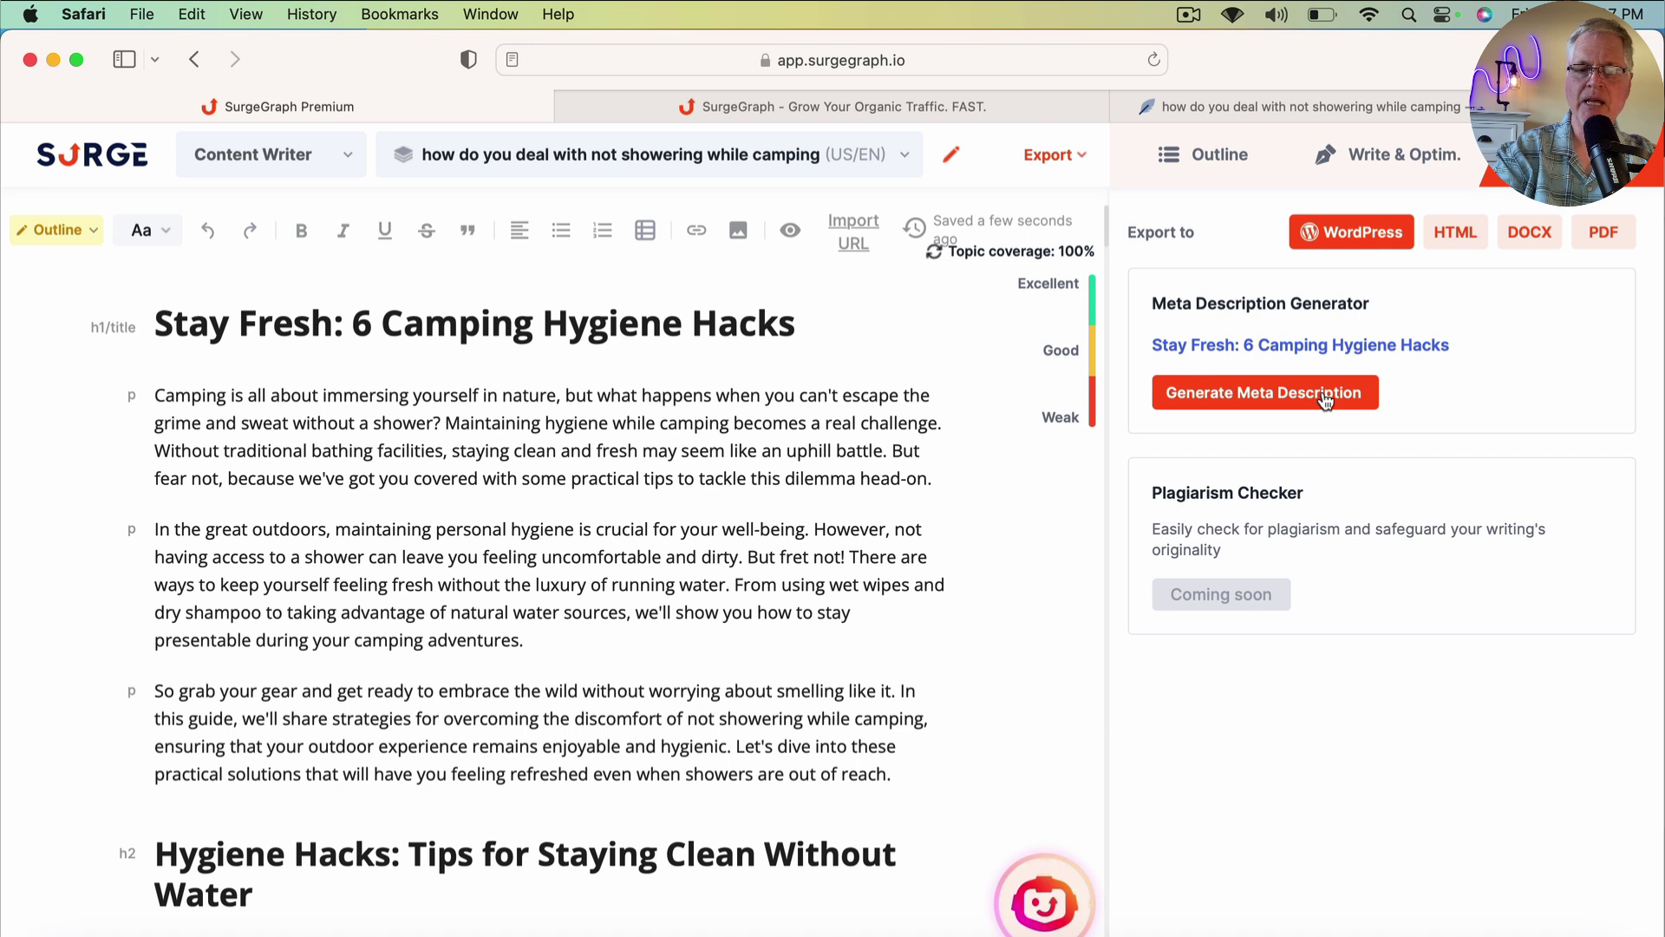
{"action": "left_click", "coordinate": [1325, 395]}
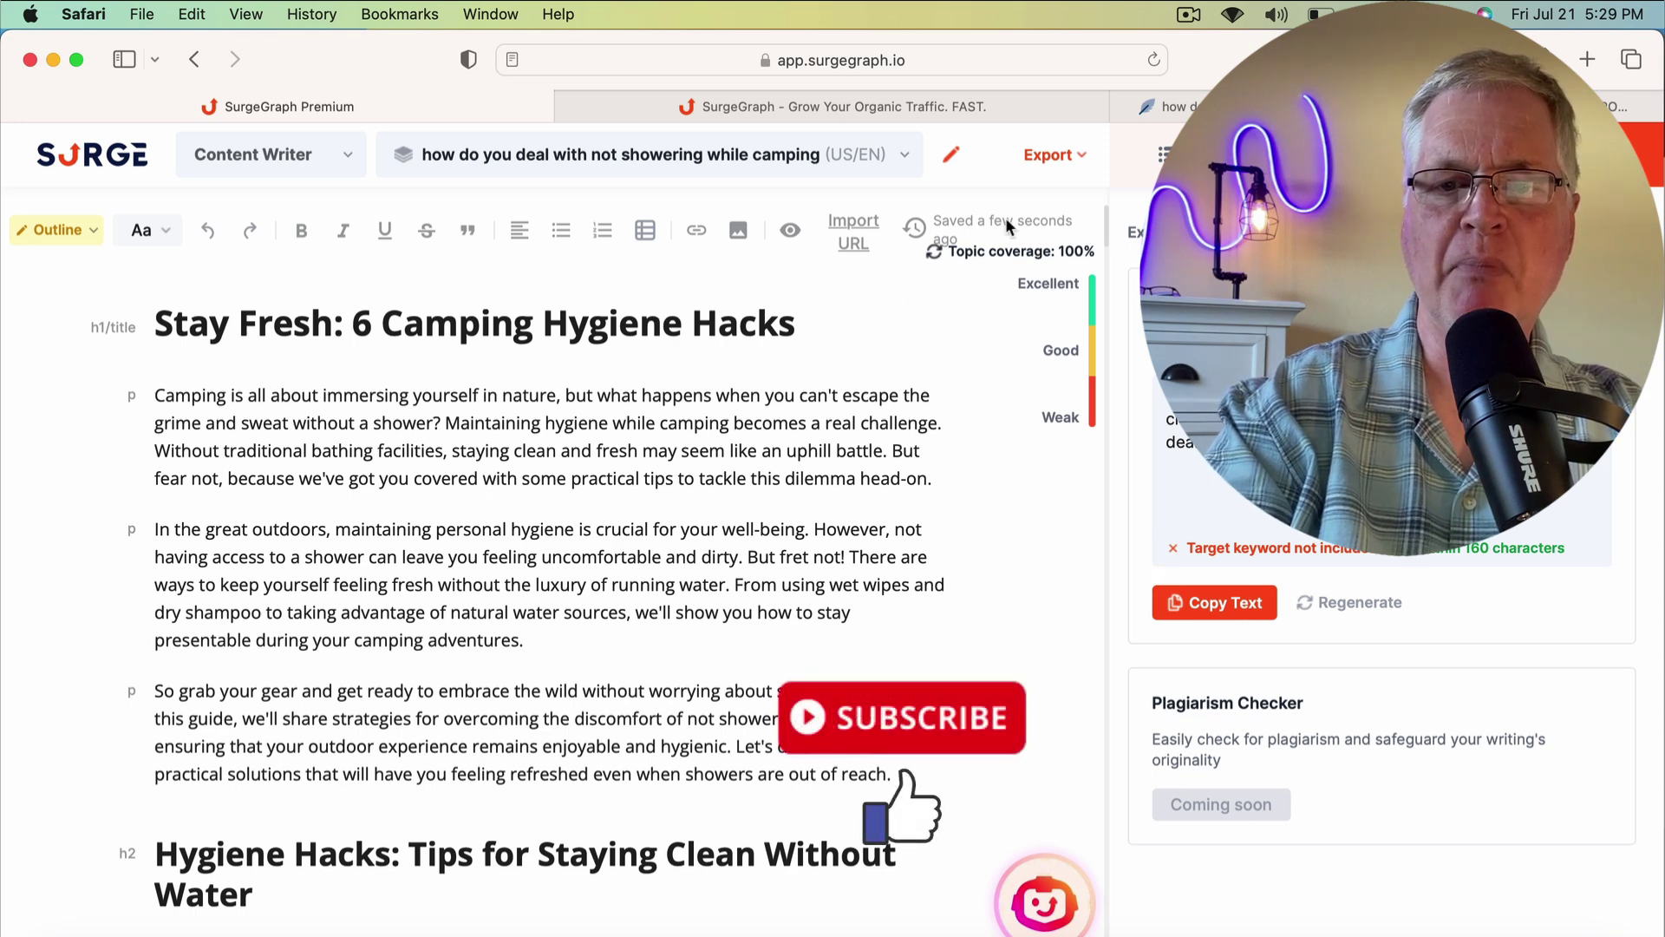
{"action": "left_click", "coordinate": [1166, 106]}
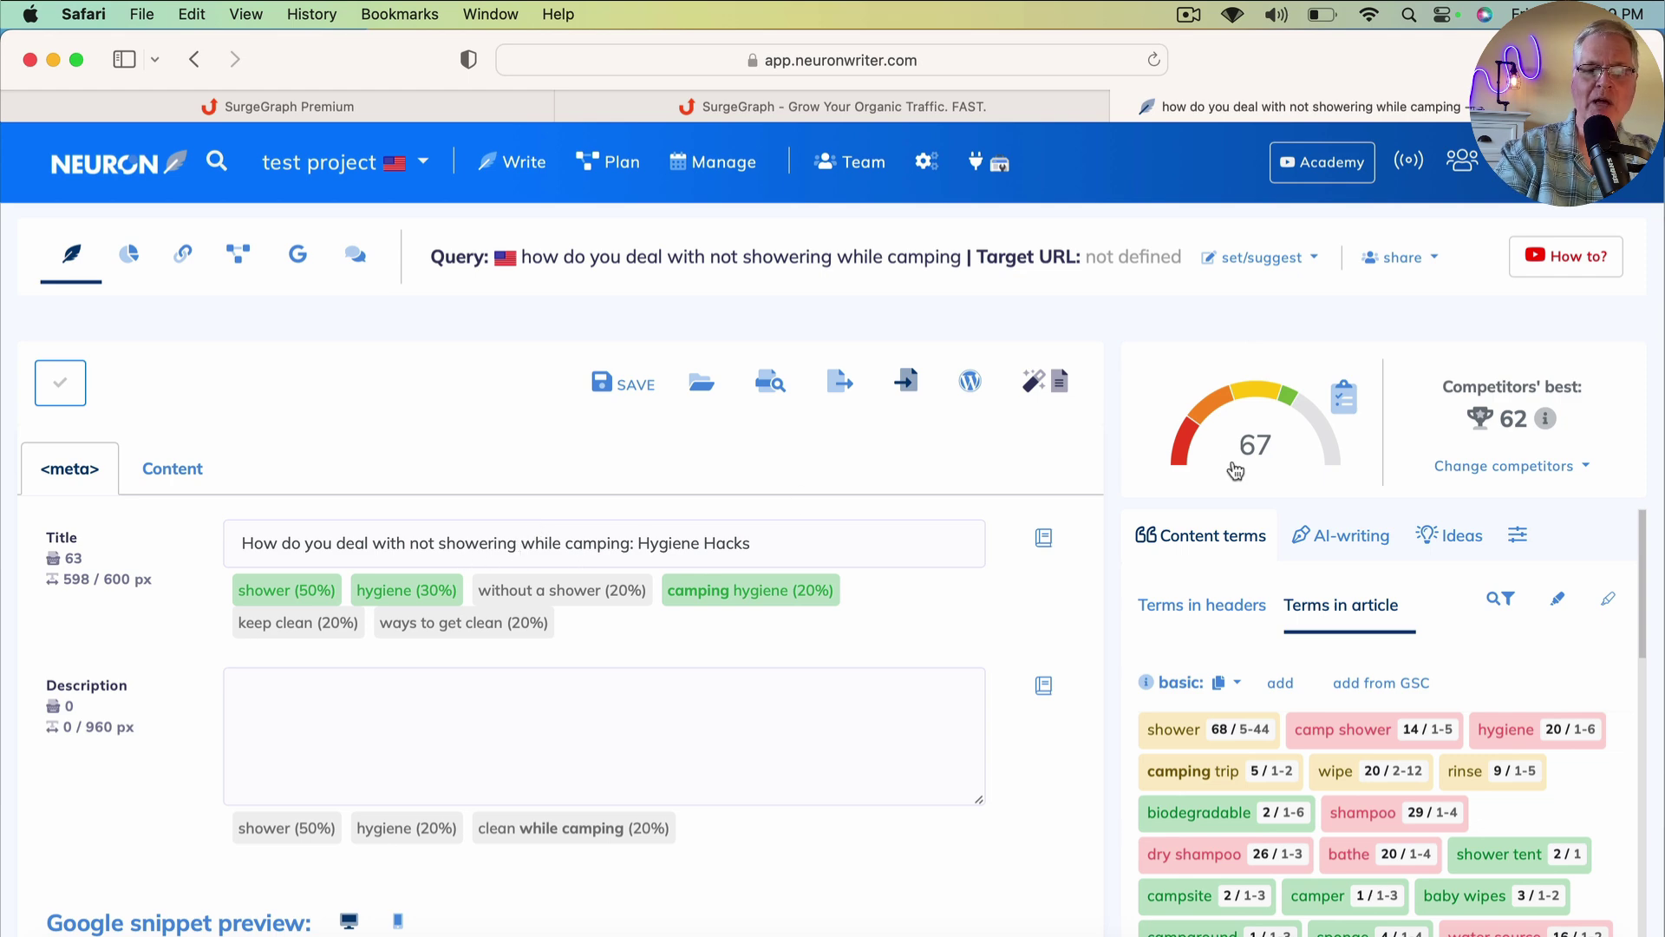
Show SurgeGraph's Longform AI pricing: $43.99 monthly, $24.90 on 12 months, $14.69 on 36 months.
{"action": "key", "text": "ctrl+shift+Tab"}
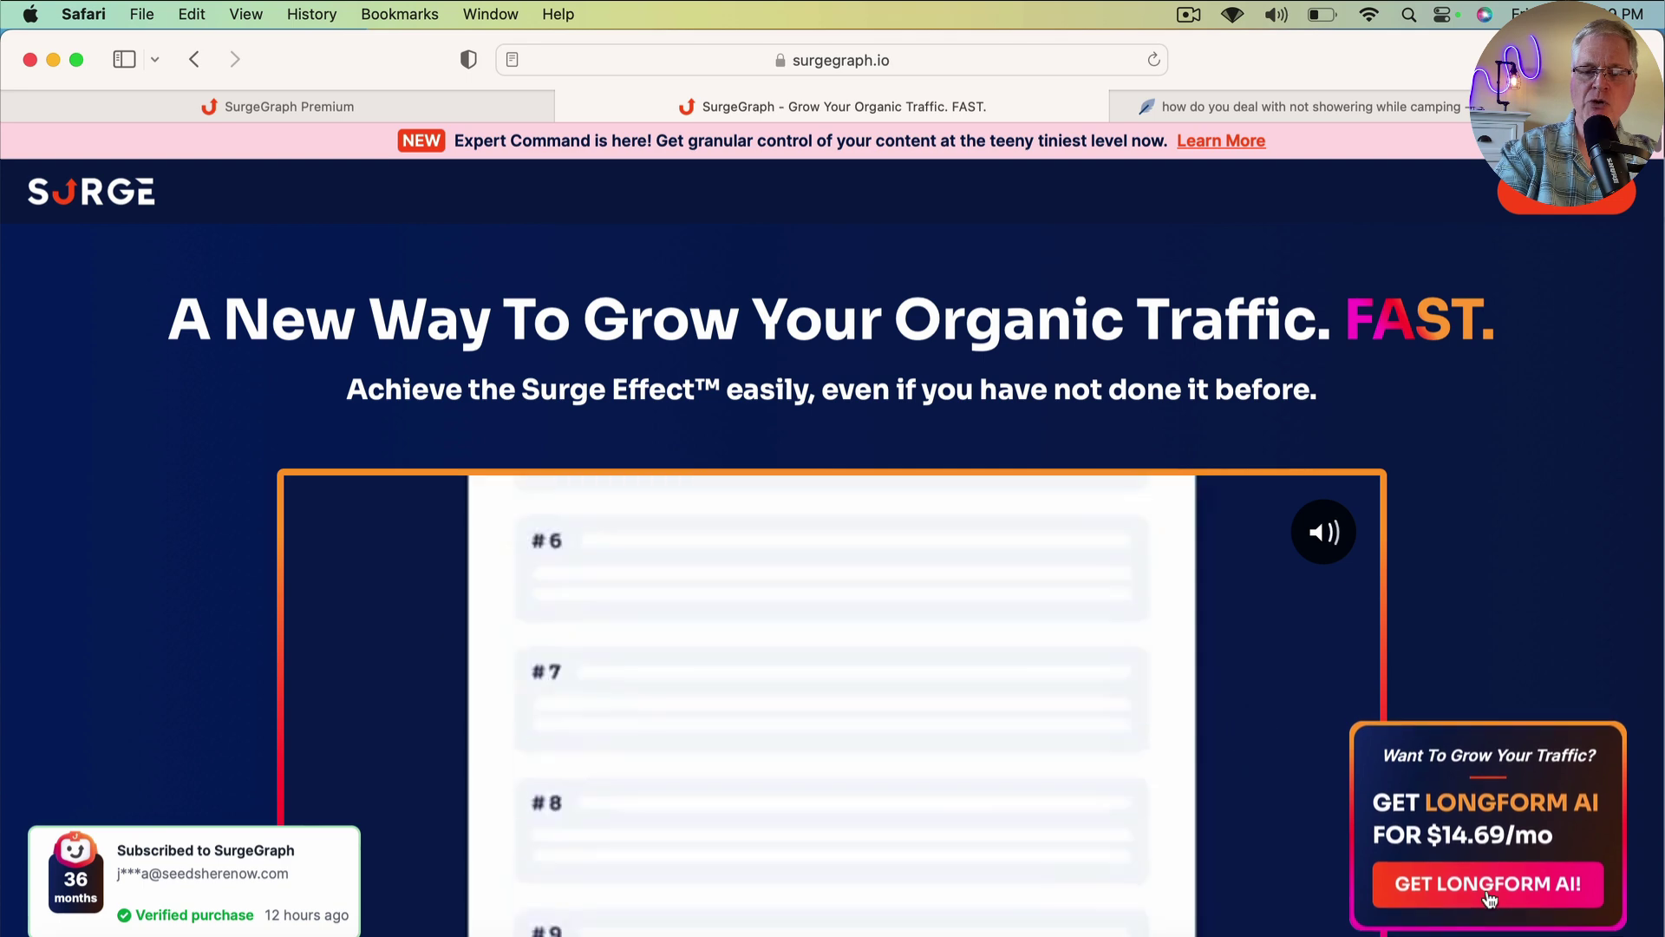
{"action": "left_click", "coordinate": [1489, 899]}
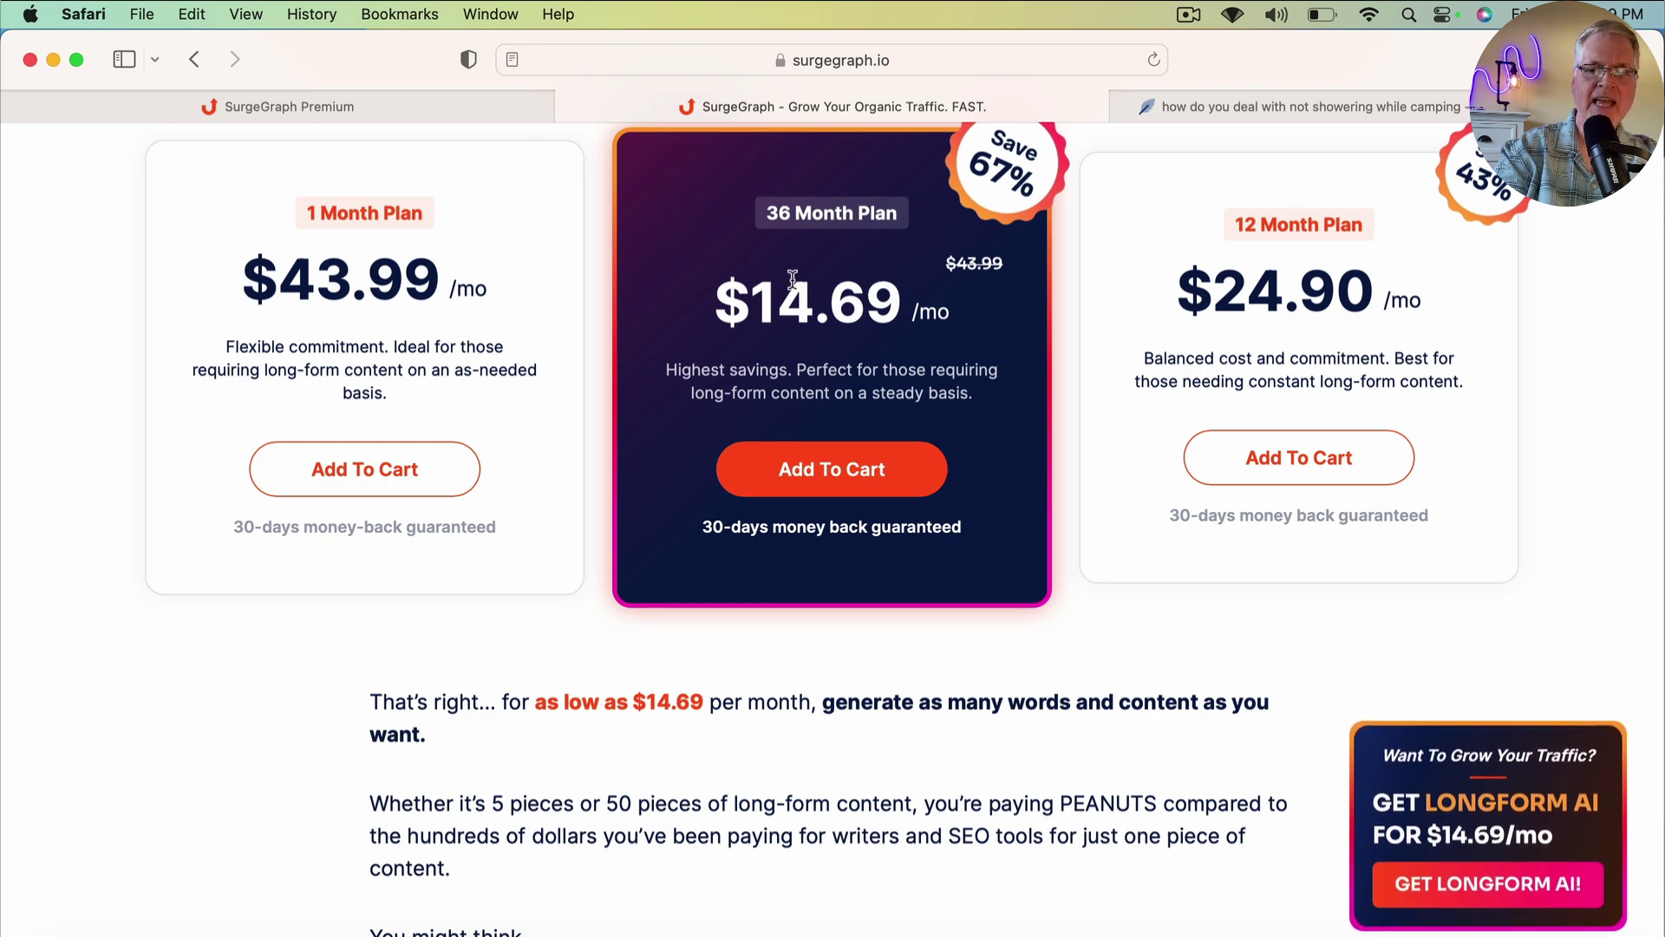
{"action": "scroll", "coordinate": [1079, 557], "scroll_direction": "up", "scroll_amount": 2}
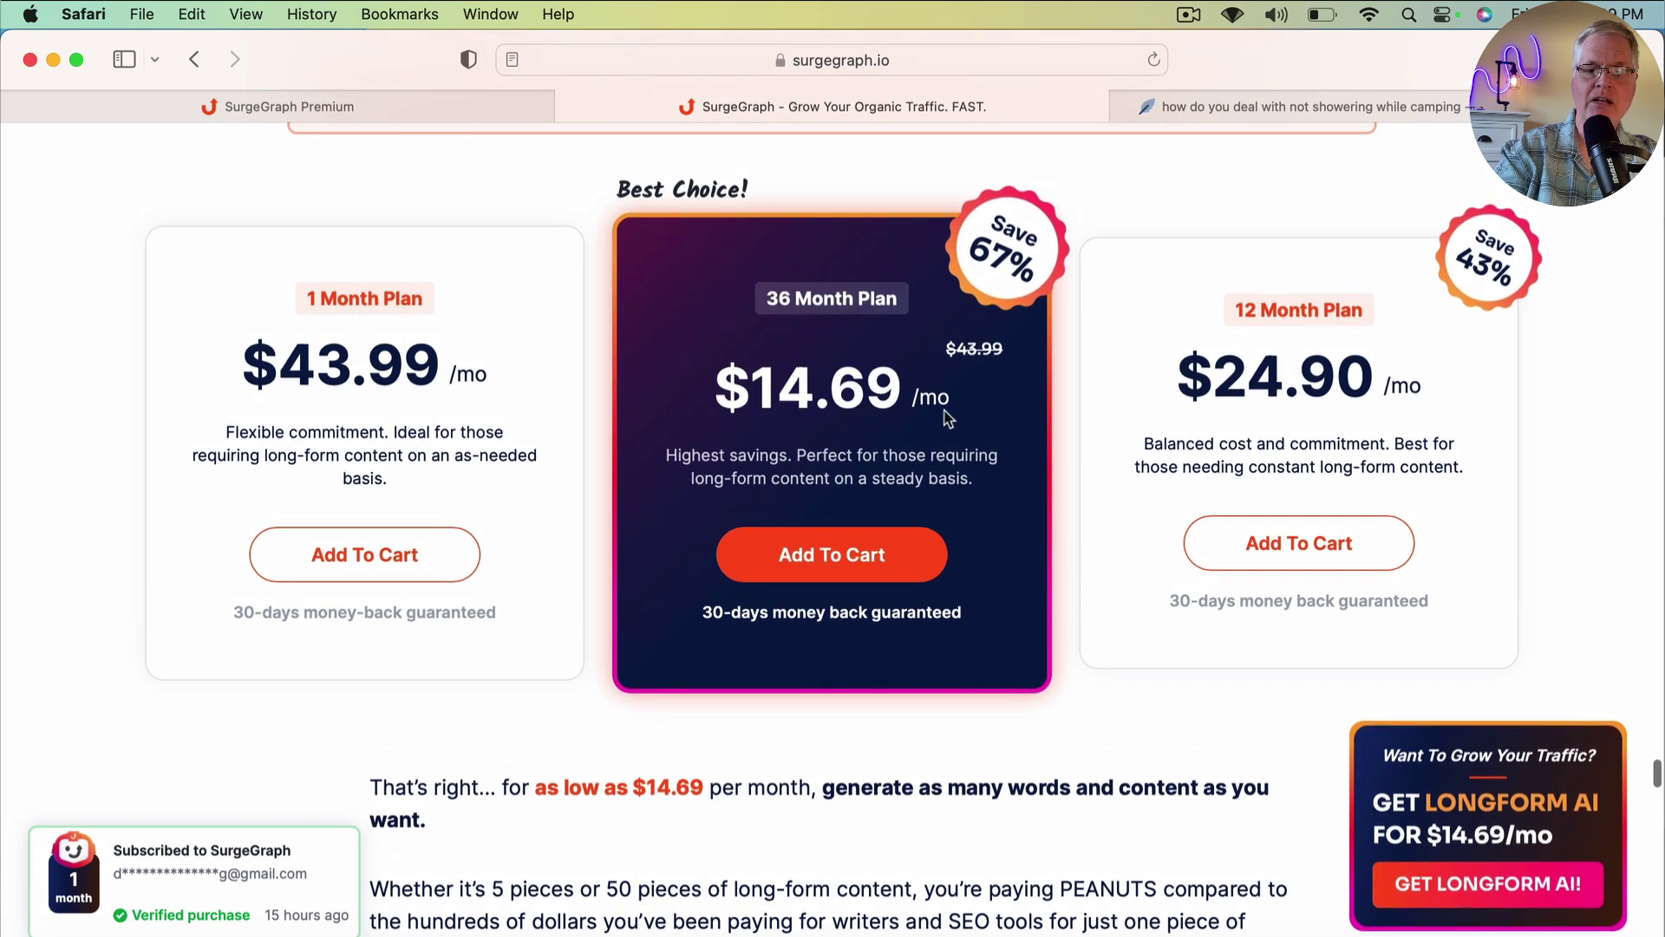